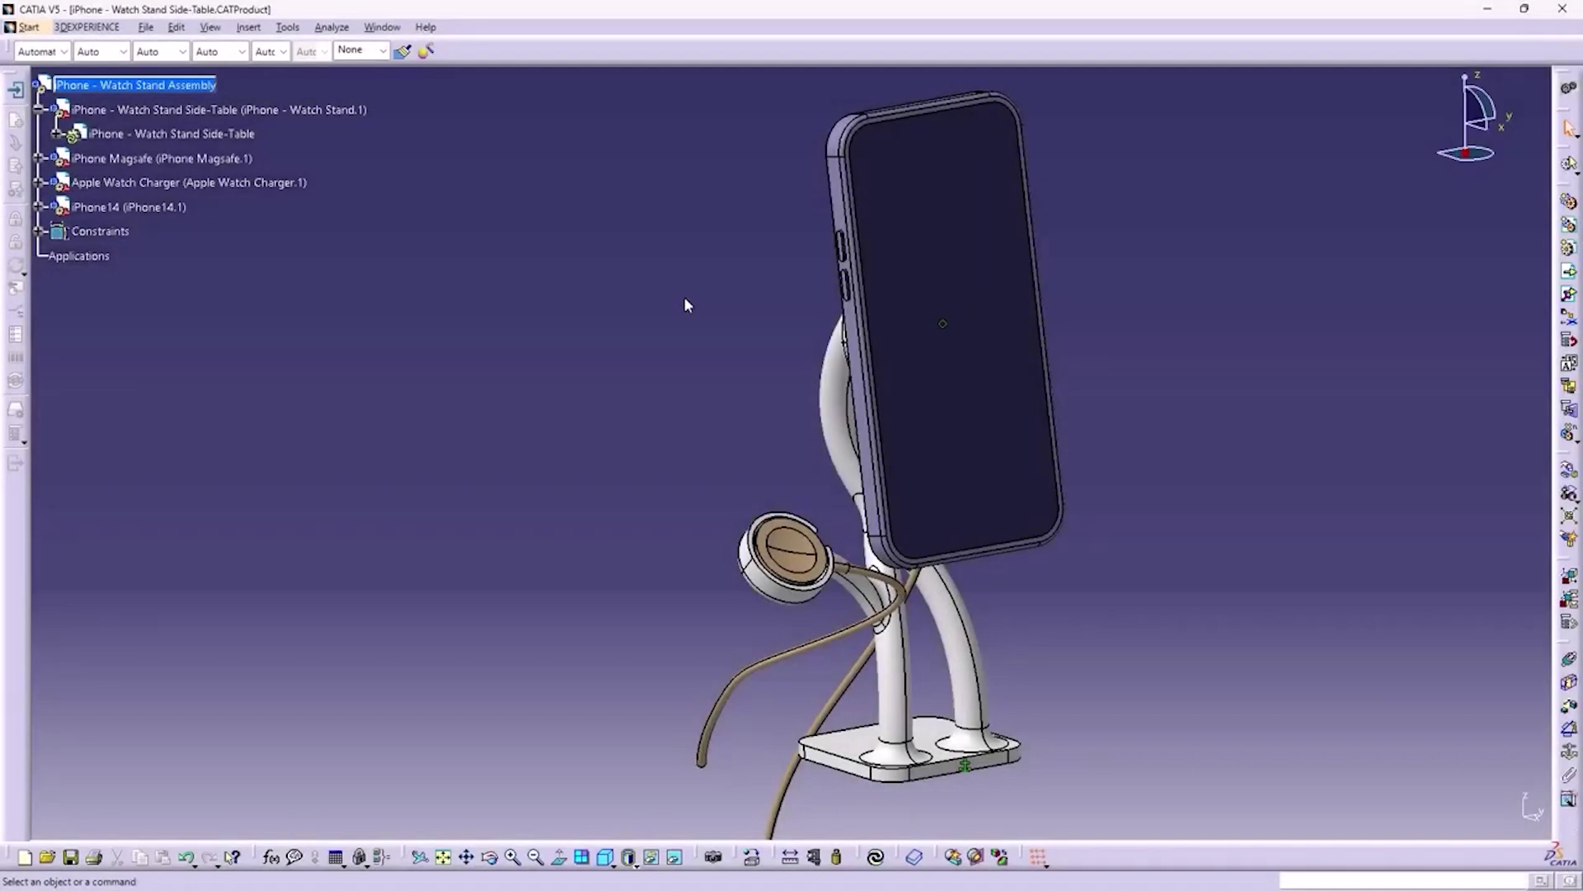
Open the iPhone - Watch Stand Side-Table component in its own window and expand its PartBody and 1 Arm set
{"action": "right_click", "coordinate": [216, 112]}
{"action": "mouse_move", "coordinate": [333, 373]}
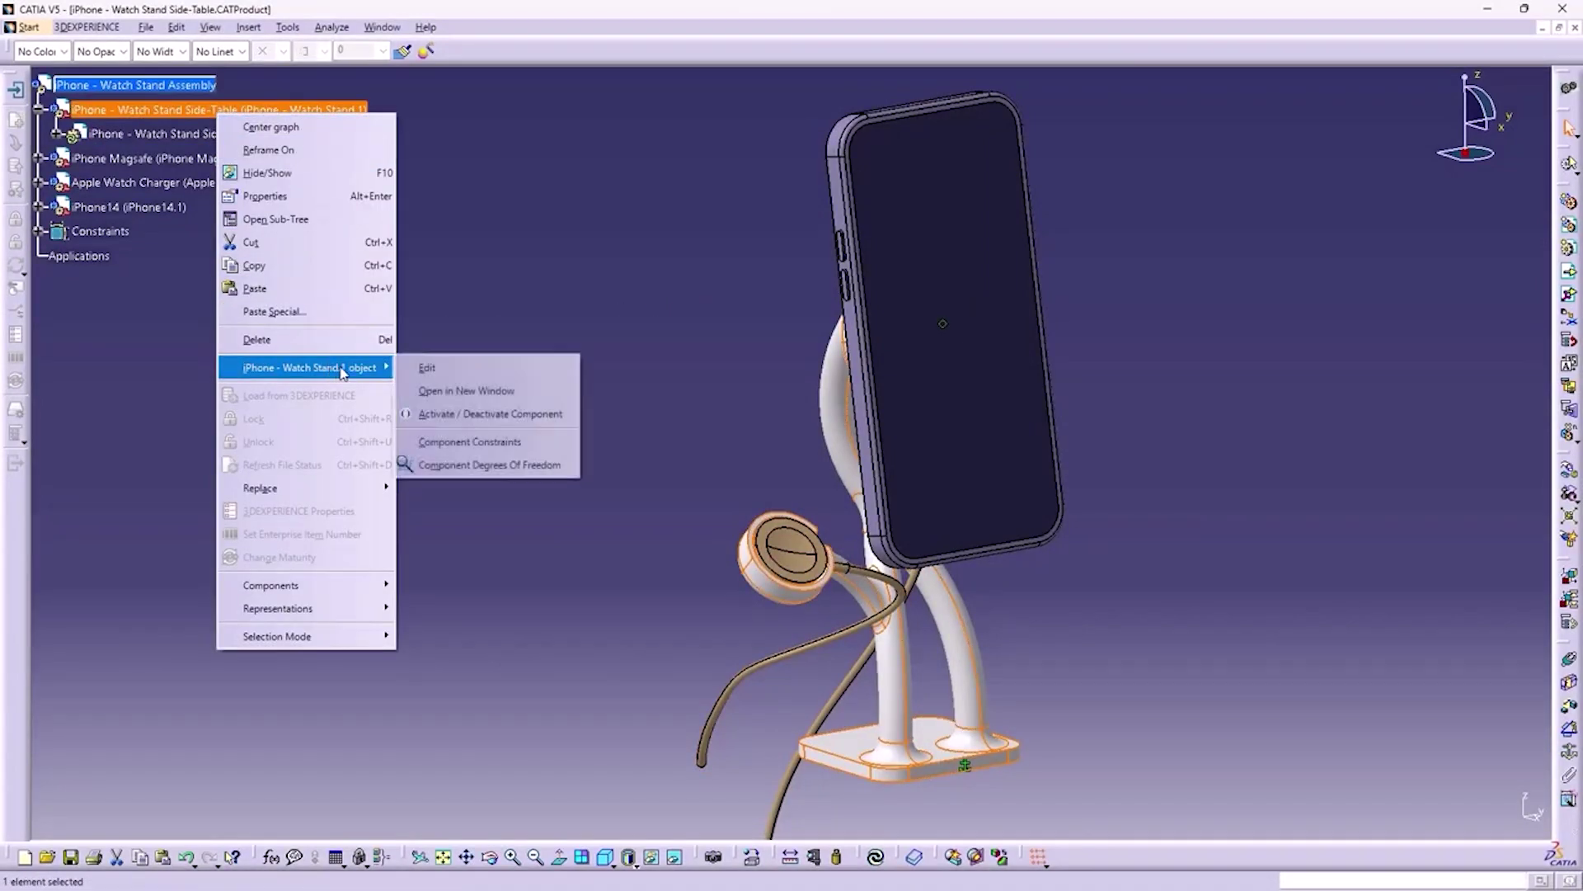
{"action": "left_click", "coordinate": [470, 394]}
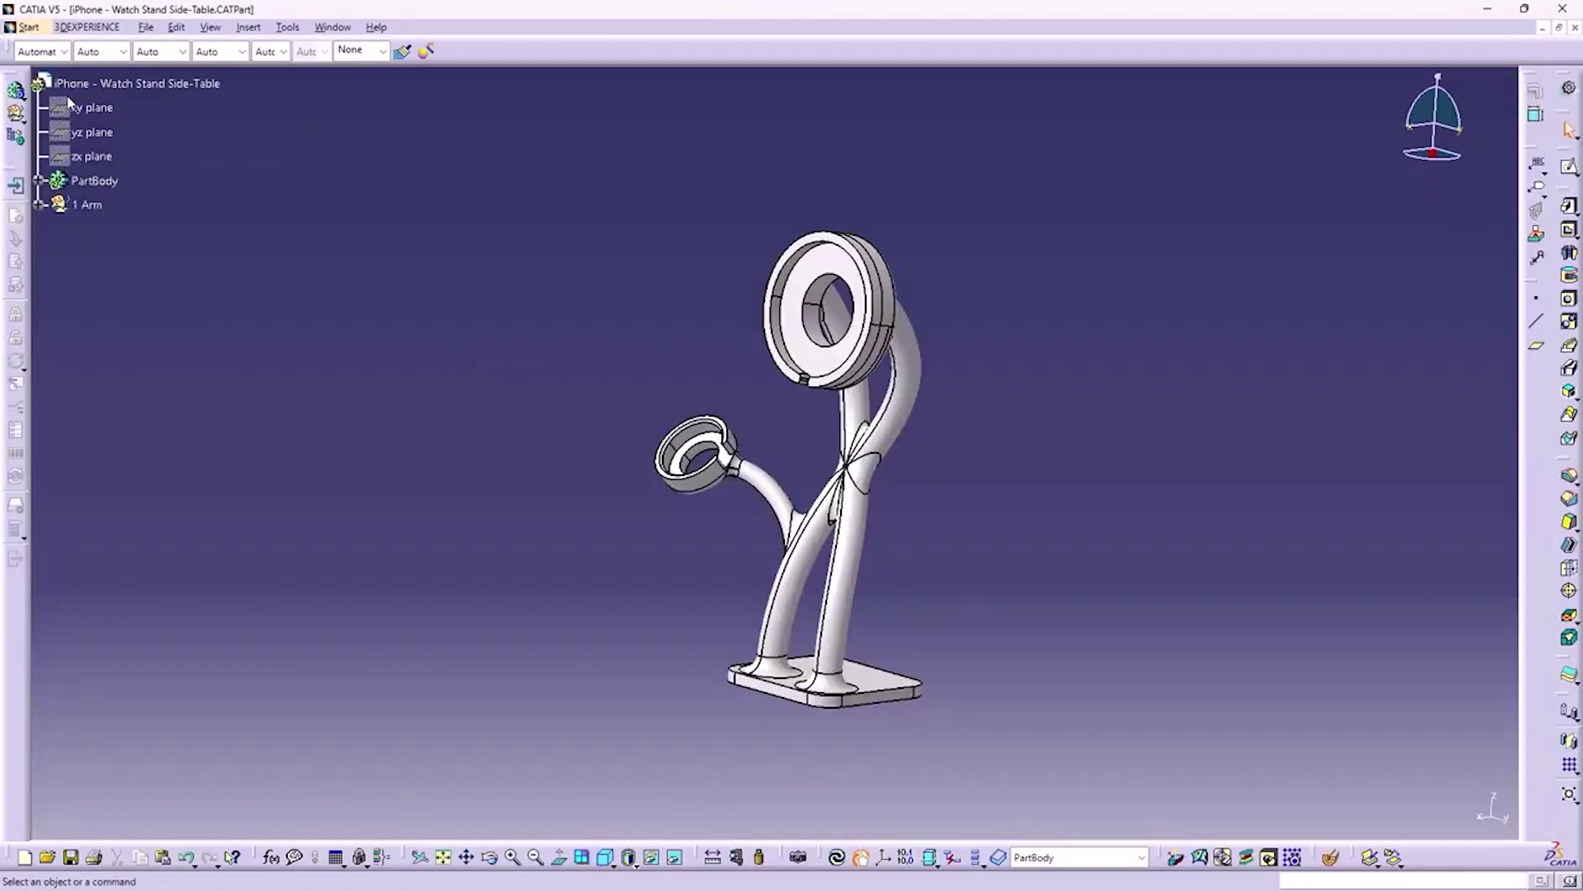
{"action": "left_click", "coordinate": [38, 181]}
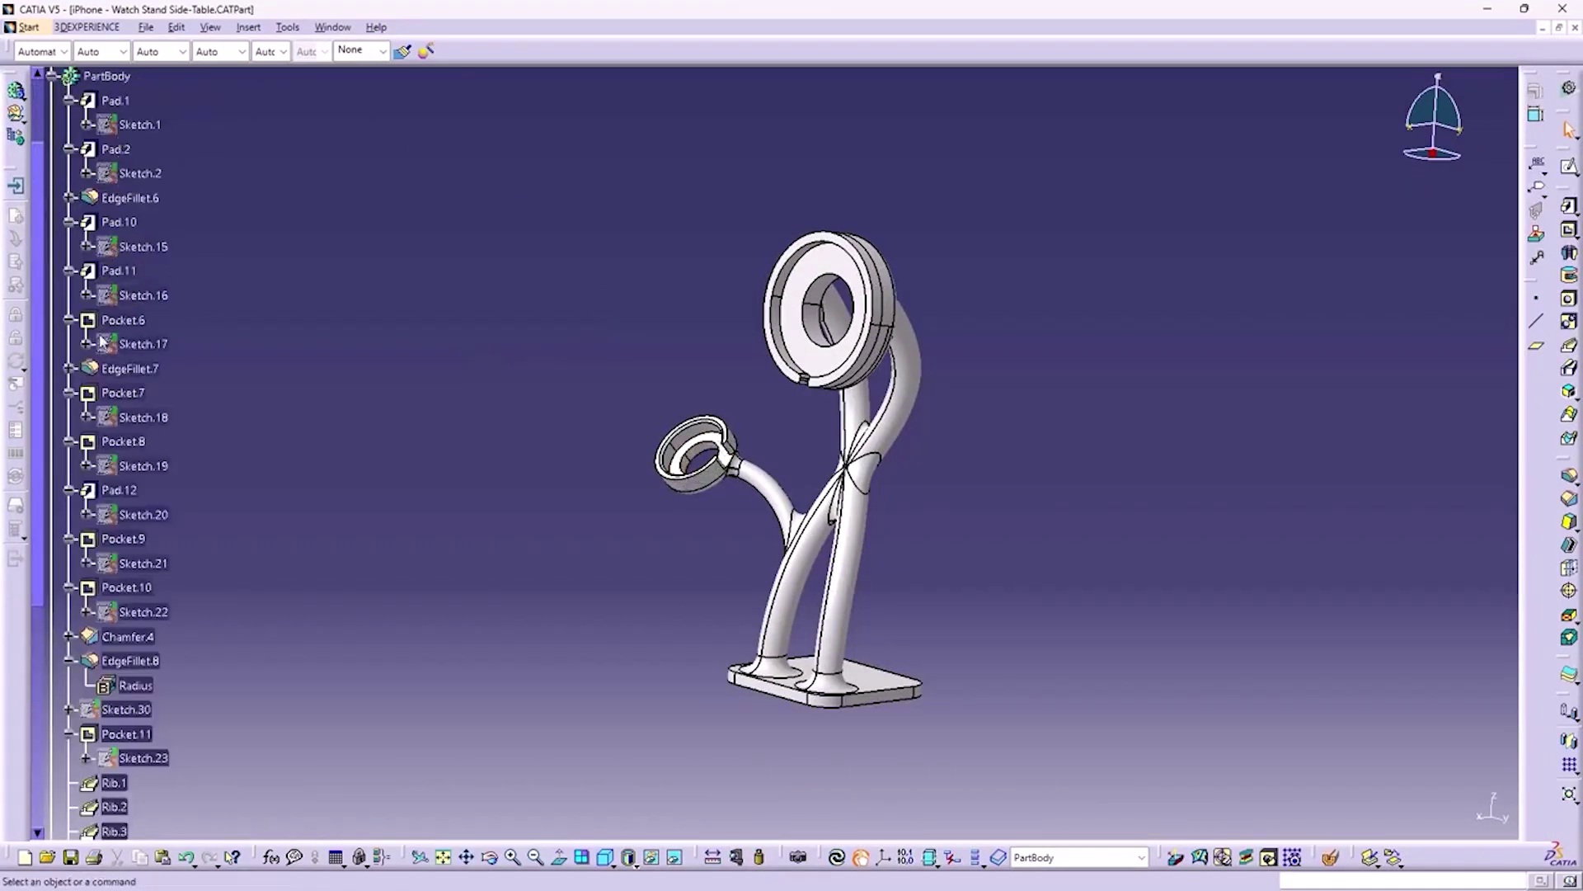
{"action": "scroll", "coordinate": [124, 445], "scroll_direction": "down", "scroll_amount": 7}
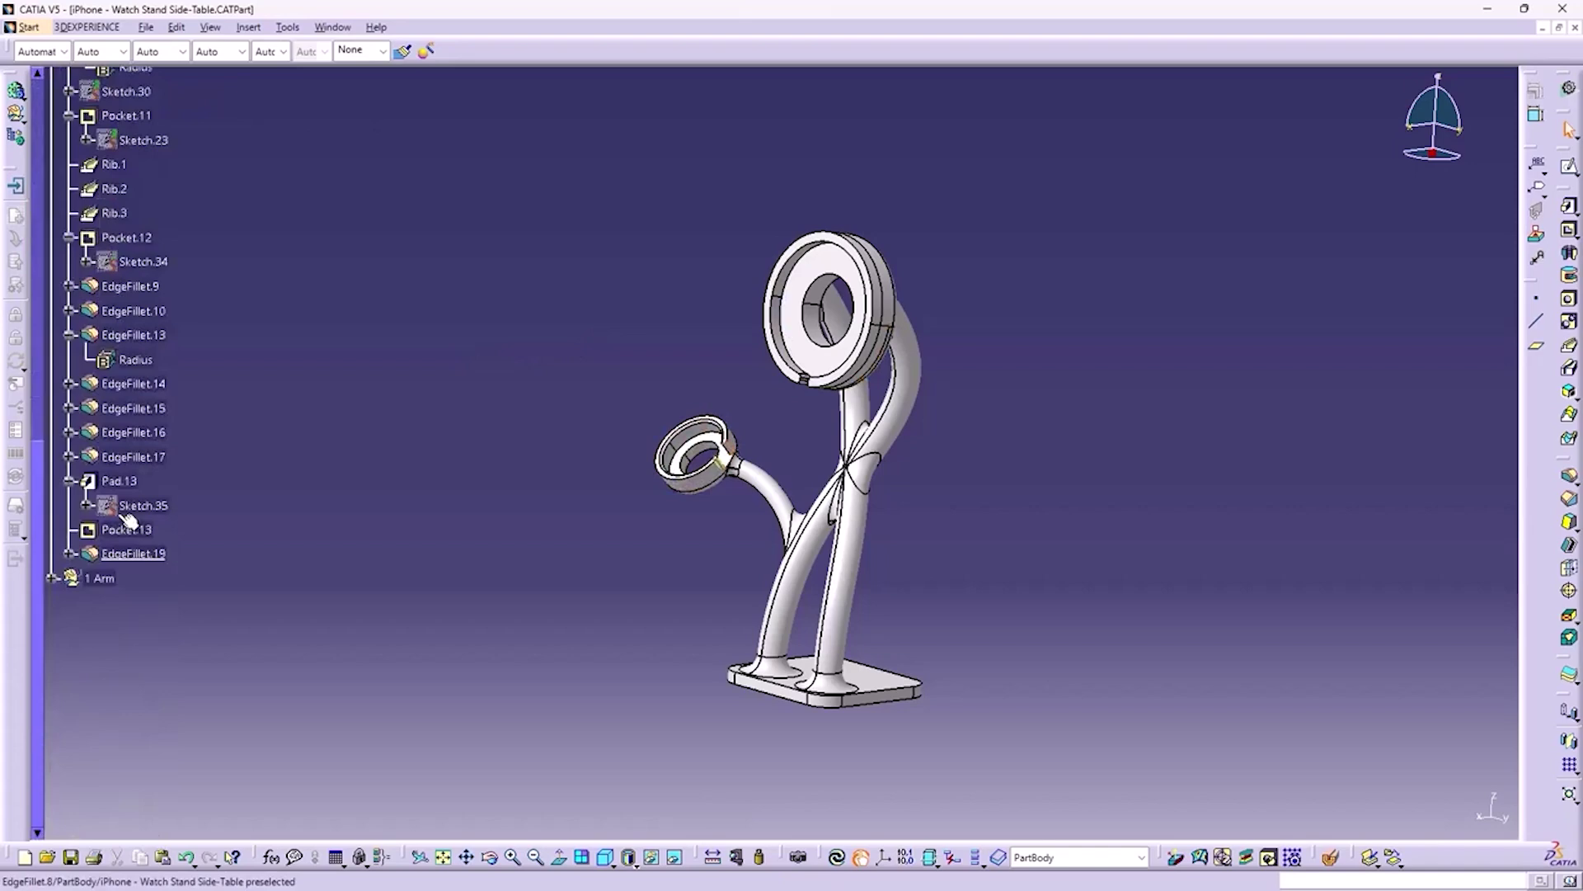
{"action": "left_click", "coordinate": [51, 576]}
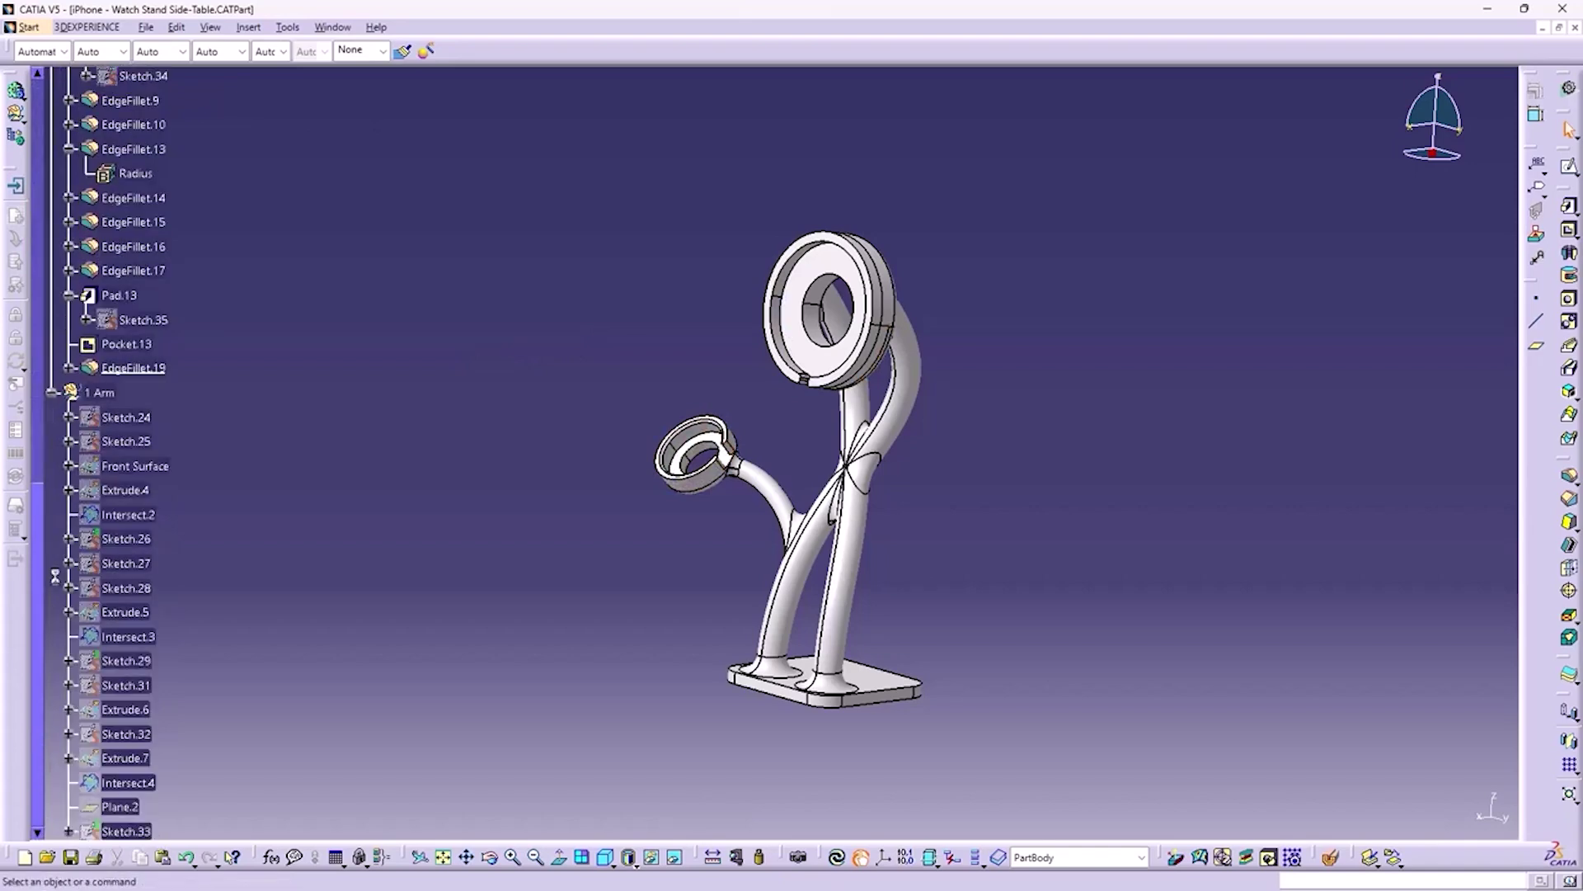
Show Front Surface and Extrude.4 from the 1 Arm set and examine them around the stand from several sides
{"action": "right_click", "coordinate": [118, 467]}
{"action": "left_click", "coordinate": [192, 391]}
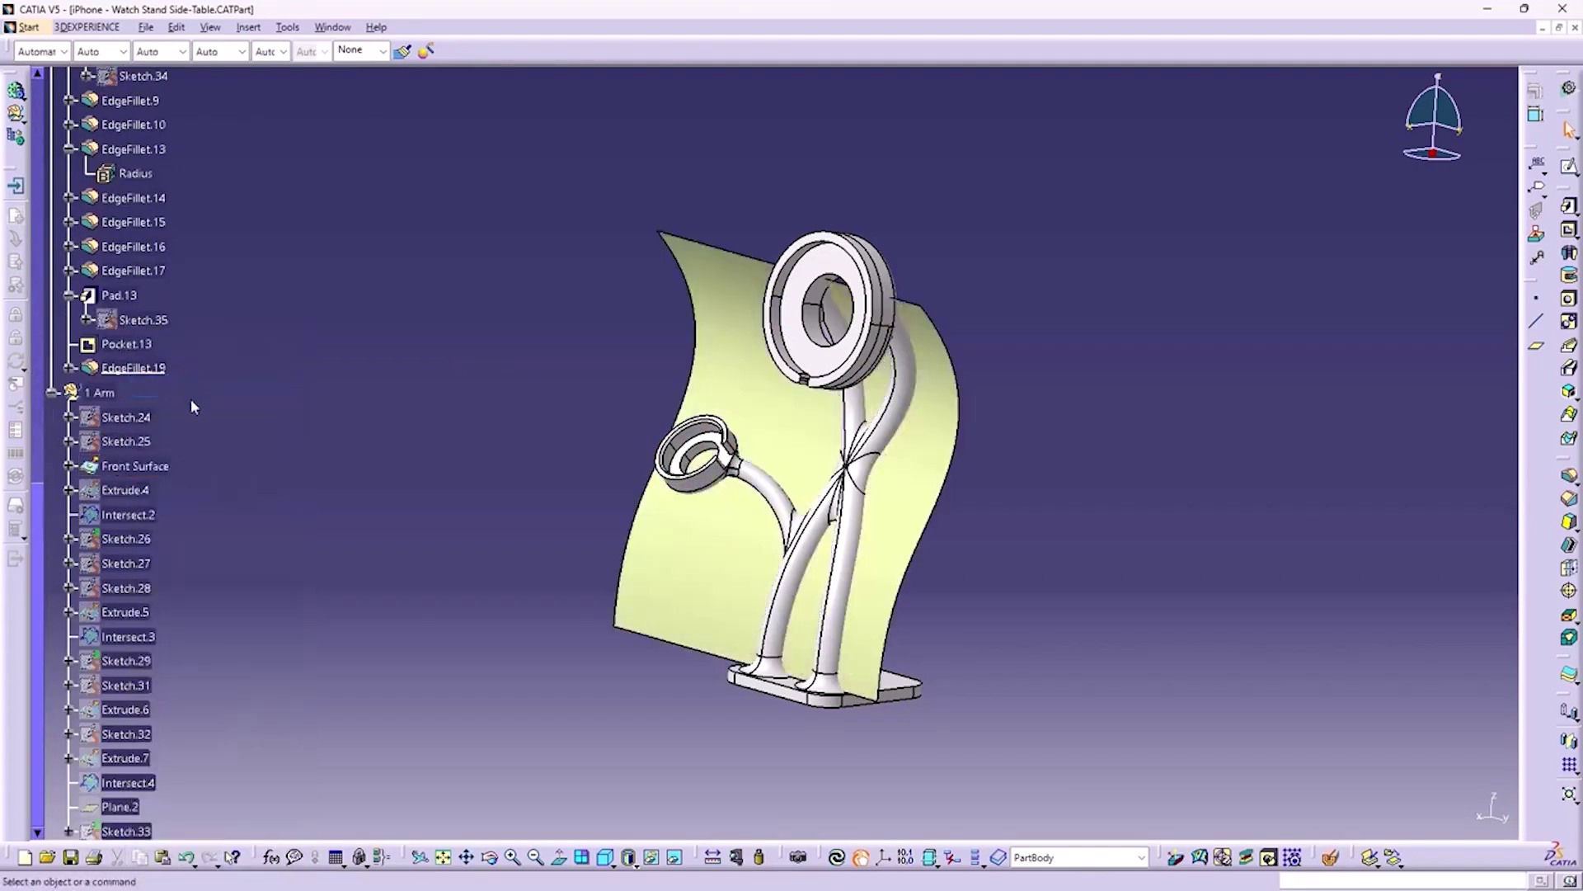
{"action": "right_click", "coordinate": [137, 492]}
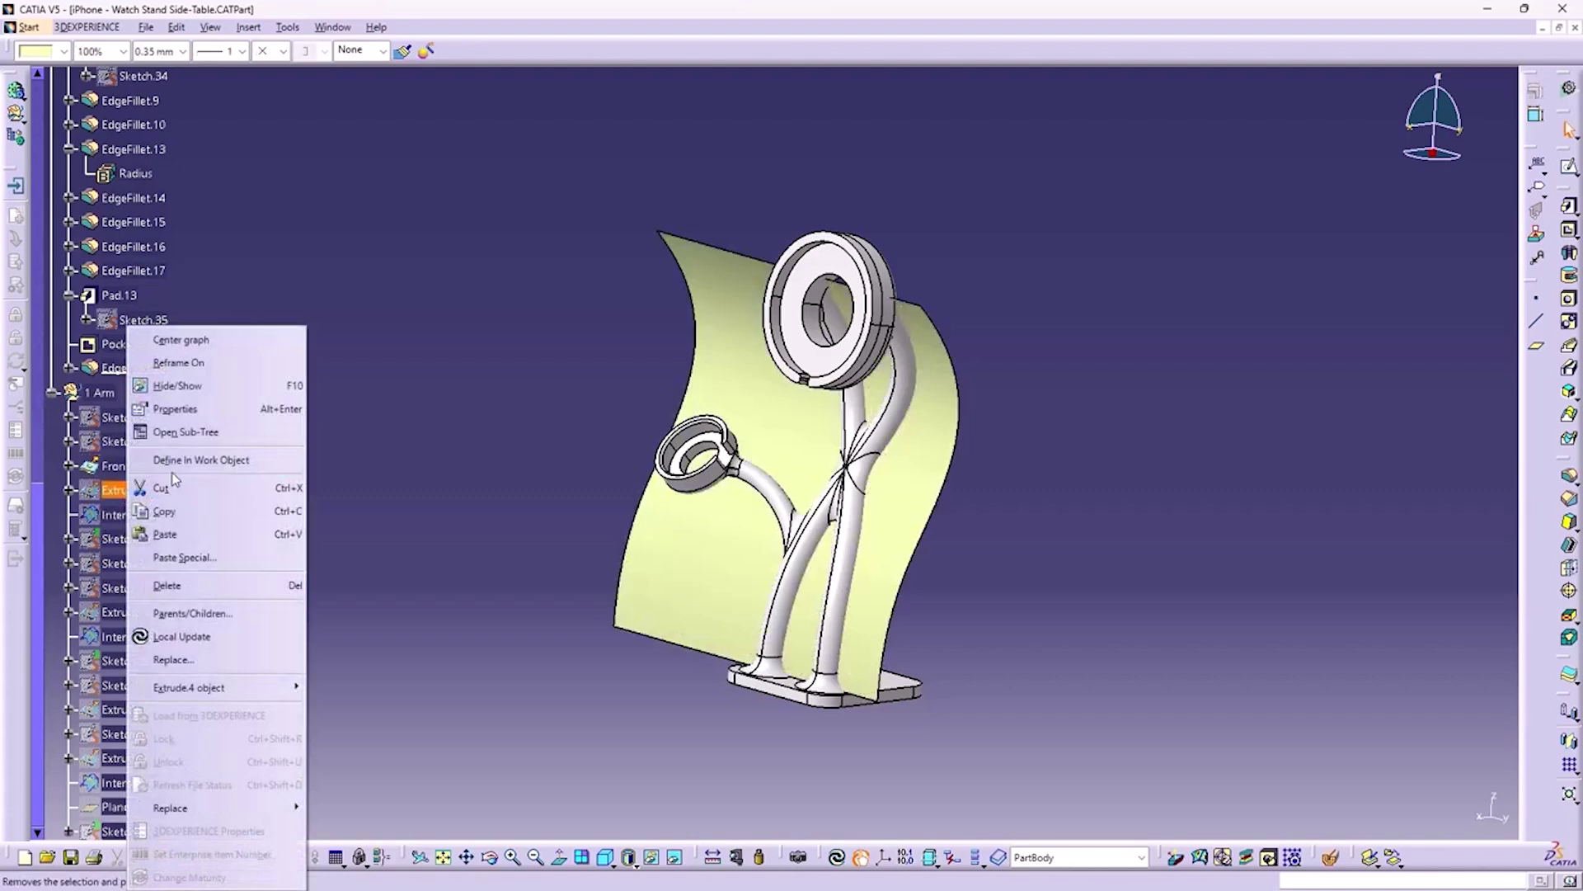
{"action": "left_click", "coordinate": [193, 385]}
{"action": "middle_click_drag", "start_coordinate": [694, 456], "coordinate": [609, 464]}
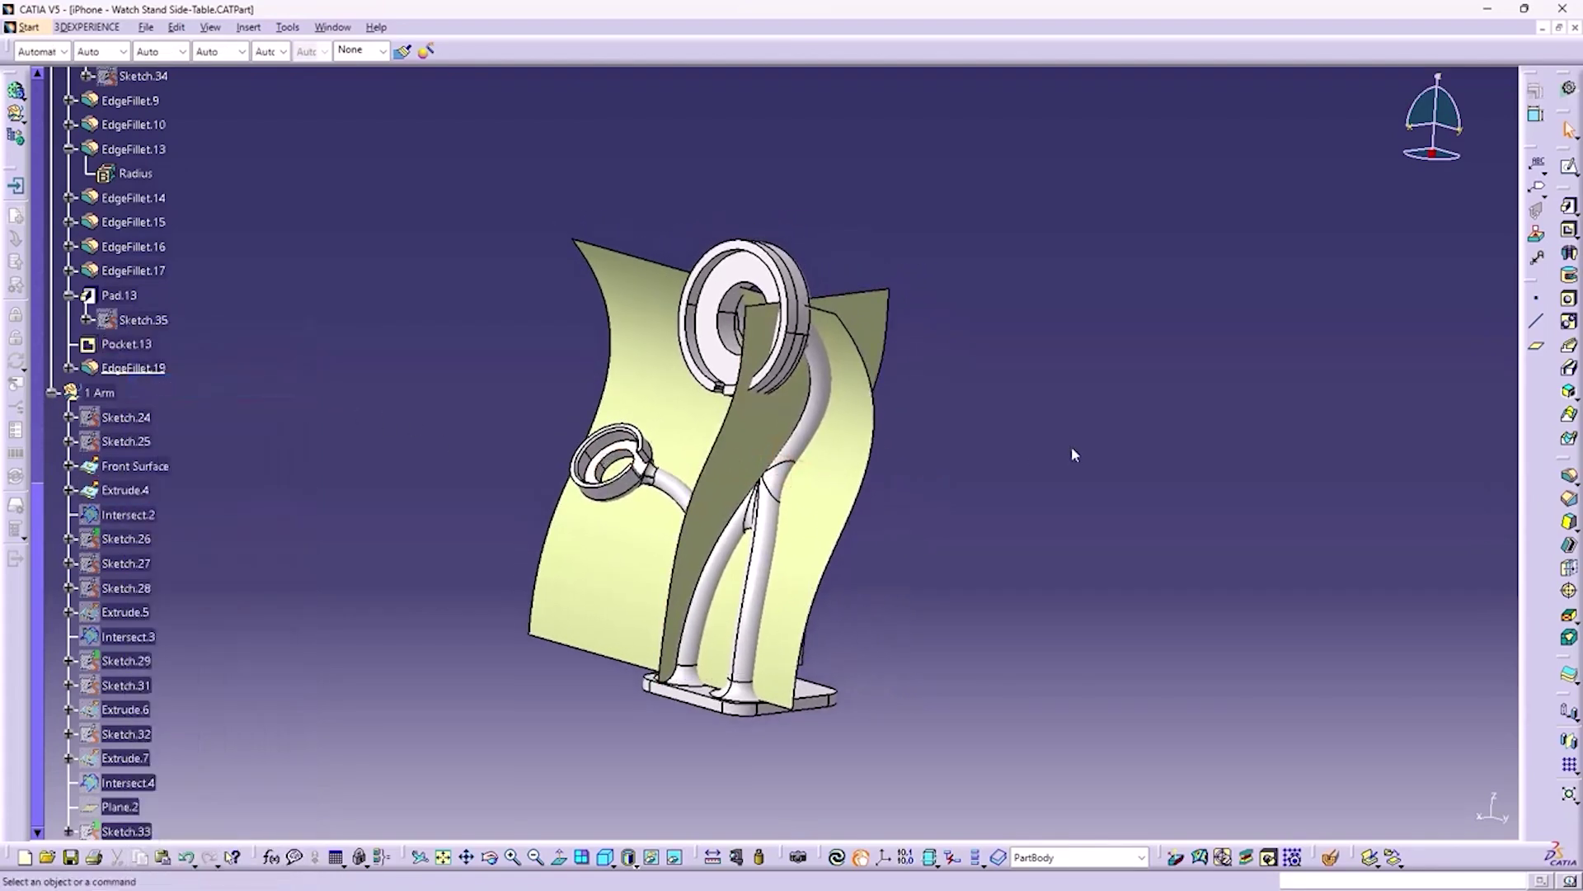
{"action": "key", "text": "shift+Left"}
{"action": "key", "text": "shift+Left"}
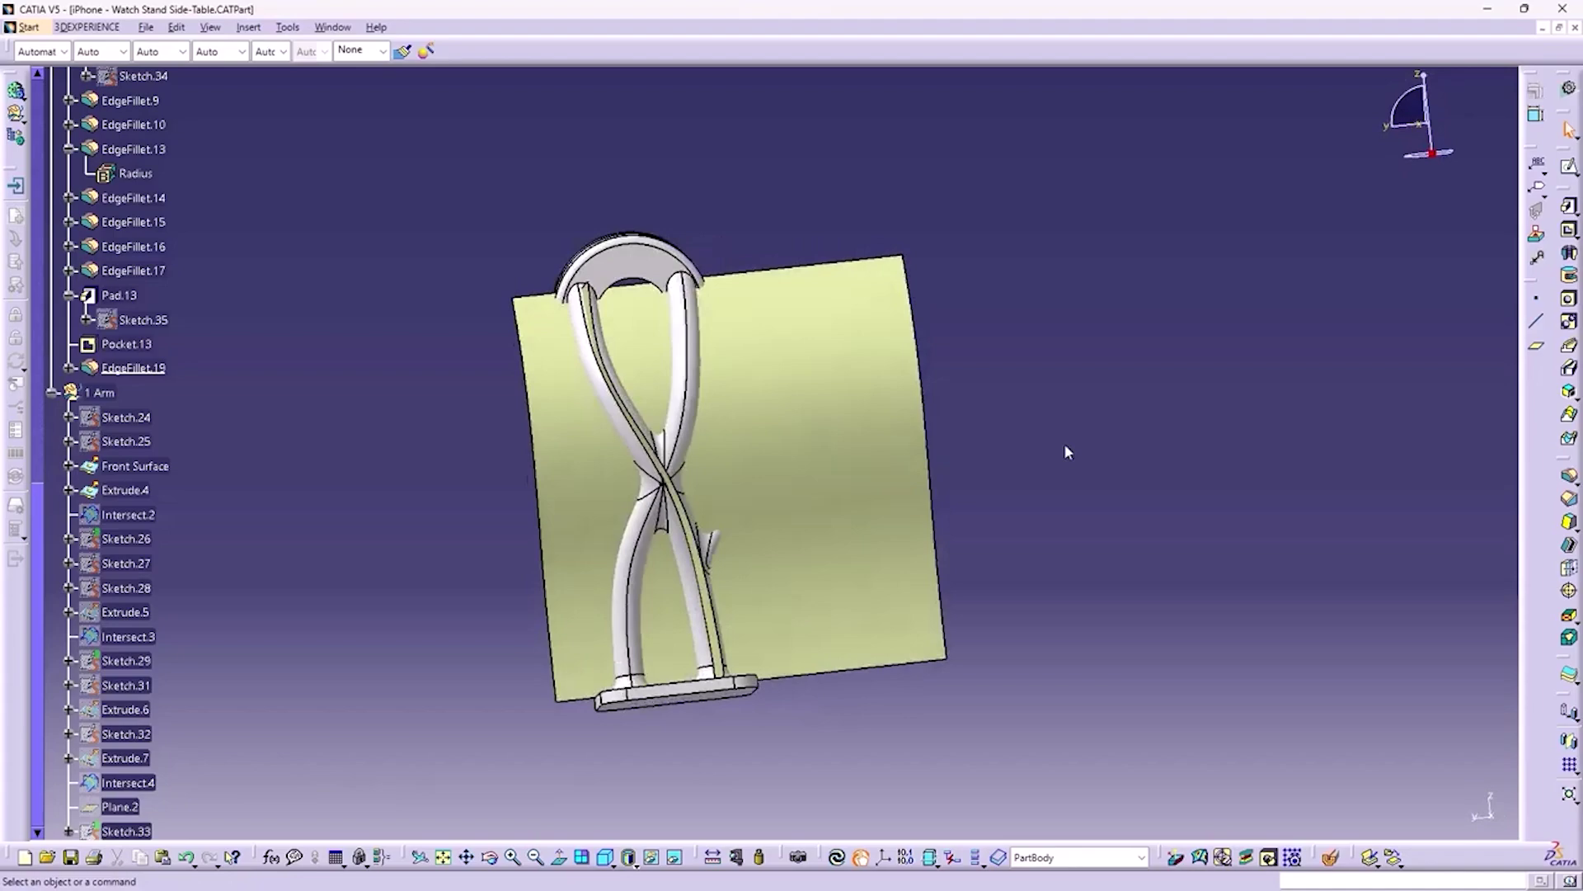
{"action": "key", "text": "shift+Left"}
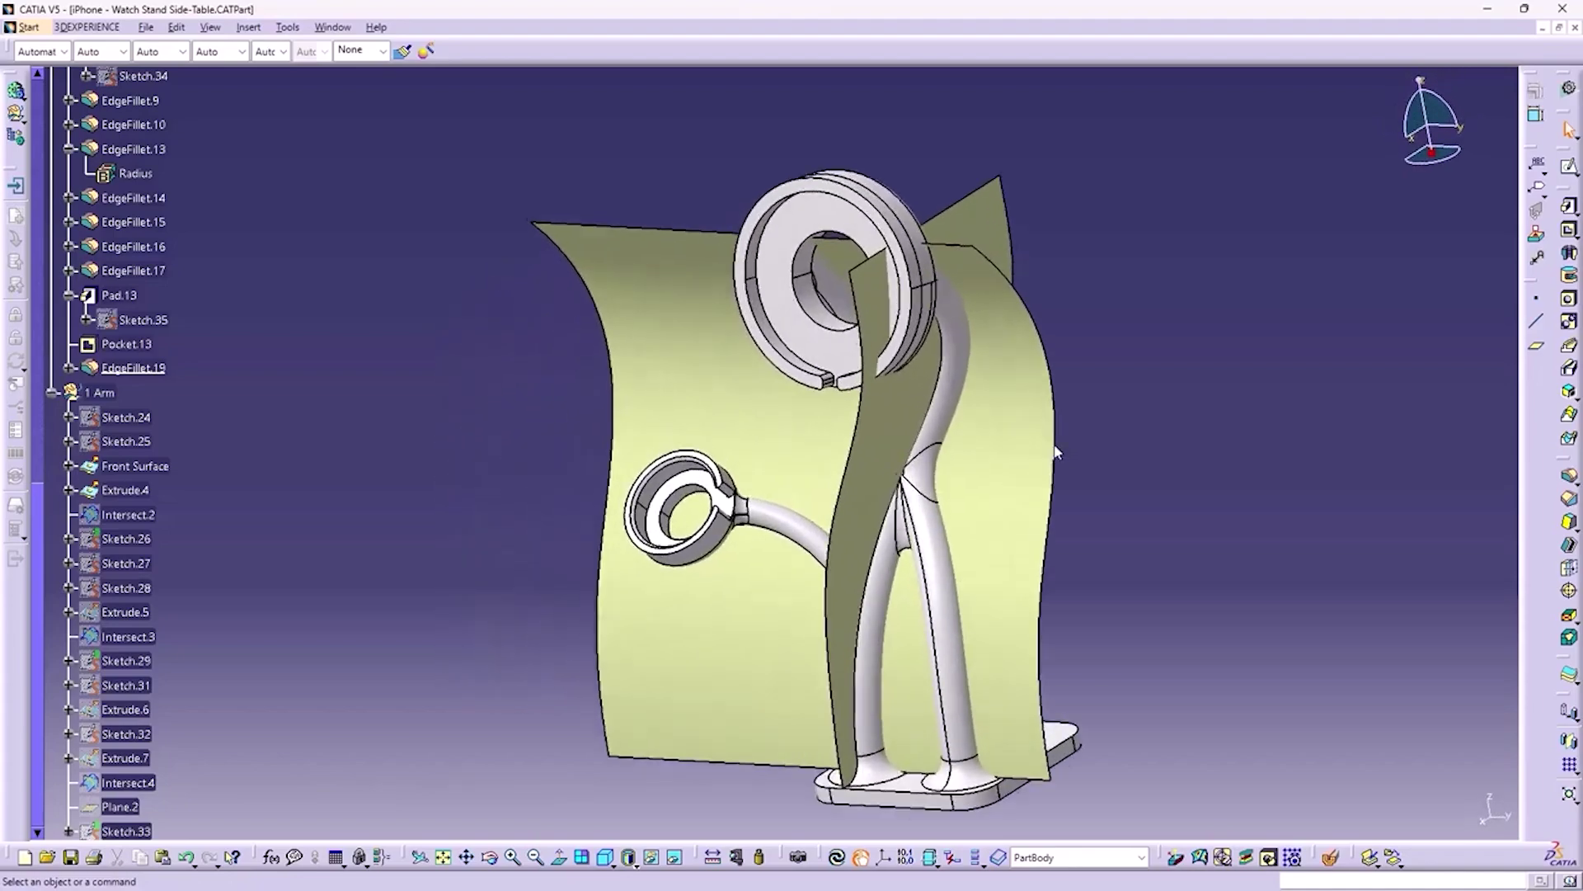
Hide Extrude.4 and collapse the 1 Arm set and the PartBody in the feature tree
{"action": "right_click", "coordinate": [115, 489]}
{"action": "left_click", "coordinate": [161, 385]}
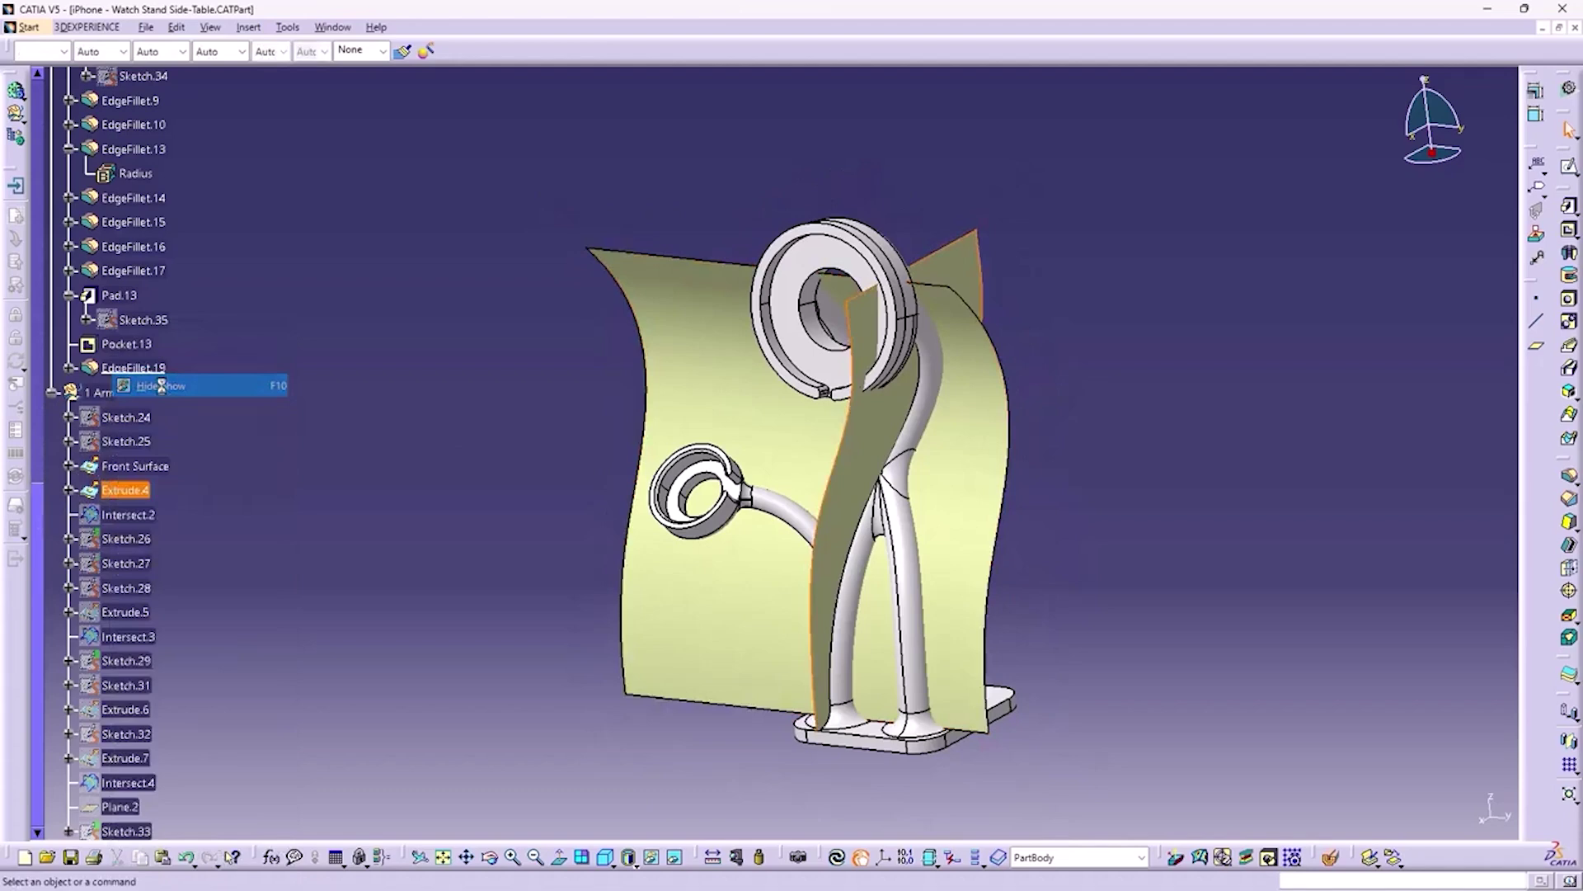
{"action": "left_click", "coordinate": [52, 392]}
{"action": "scroll", "coordinate": [73, 346], "scroll_direction": "up", "scroll_amount": 10}
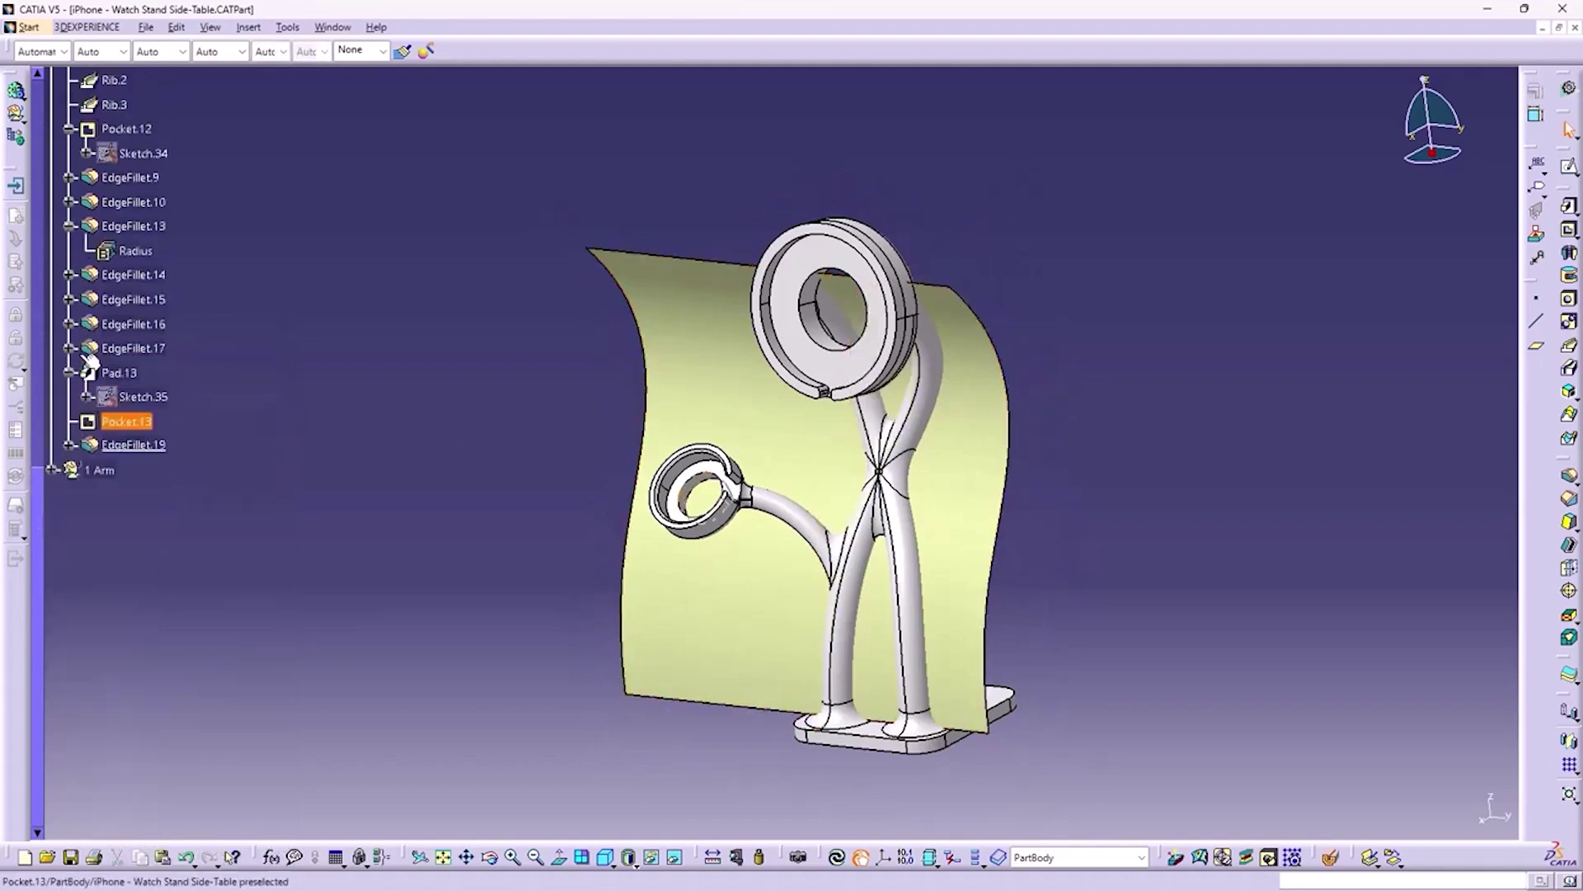
{"action": "scroll", "coordinate": [76, 314], "scroll_direction": "up", "scroll_amount": 4}
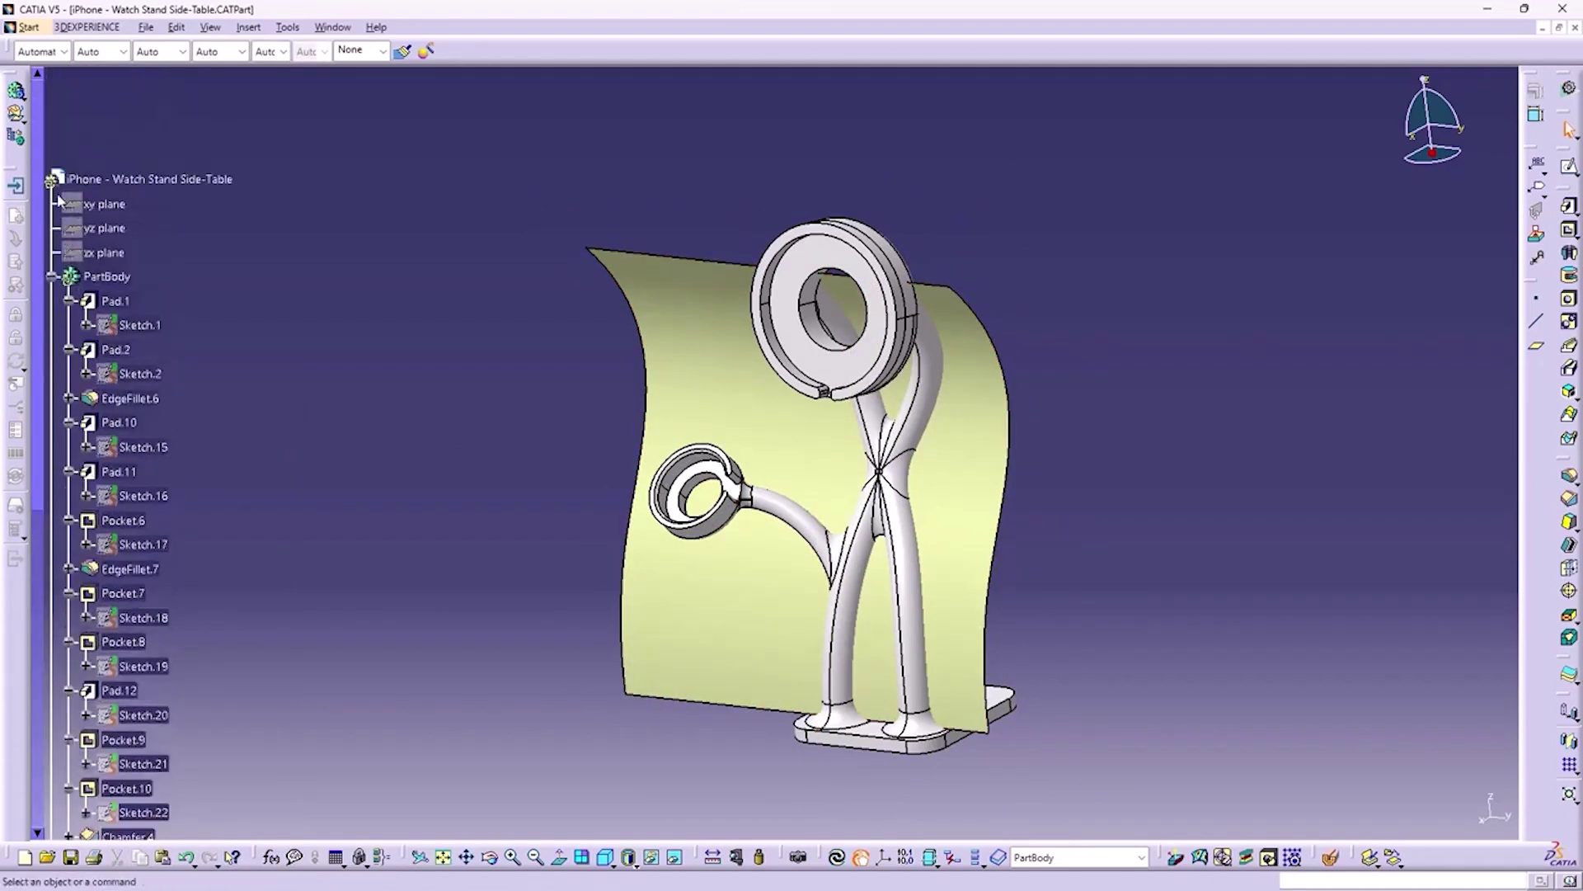
{"action": "left_click", "coordinate": [52, 276]}
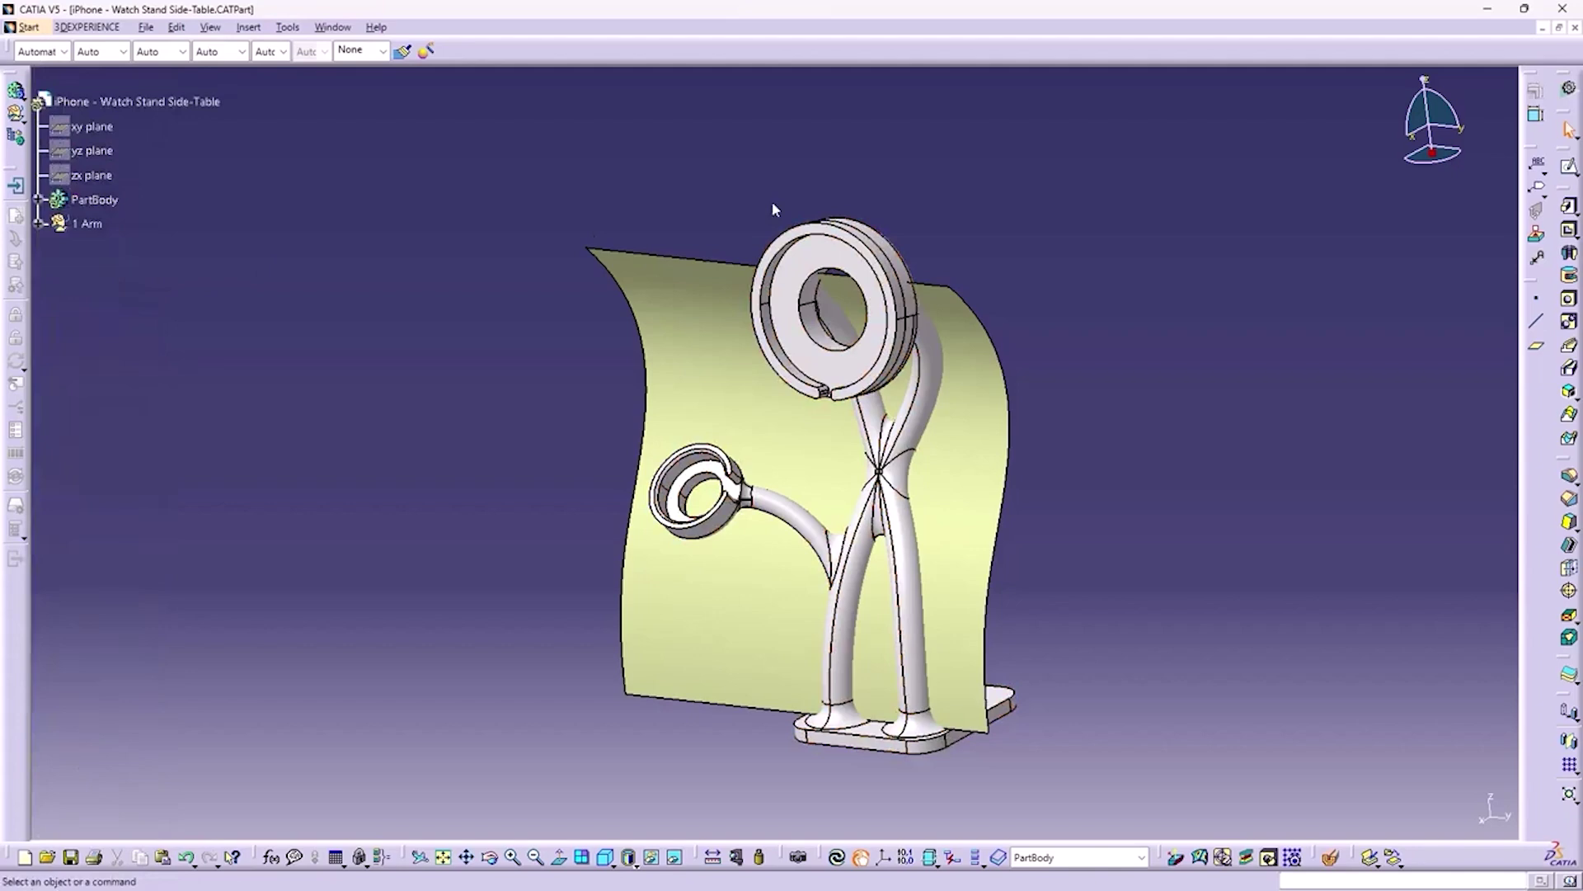
Close the part window without saving and hide the Front Surface in the assembly
{"action": "left_click", "coordinate": [1574, 27]}
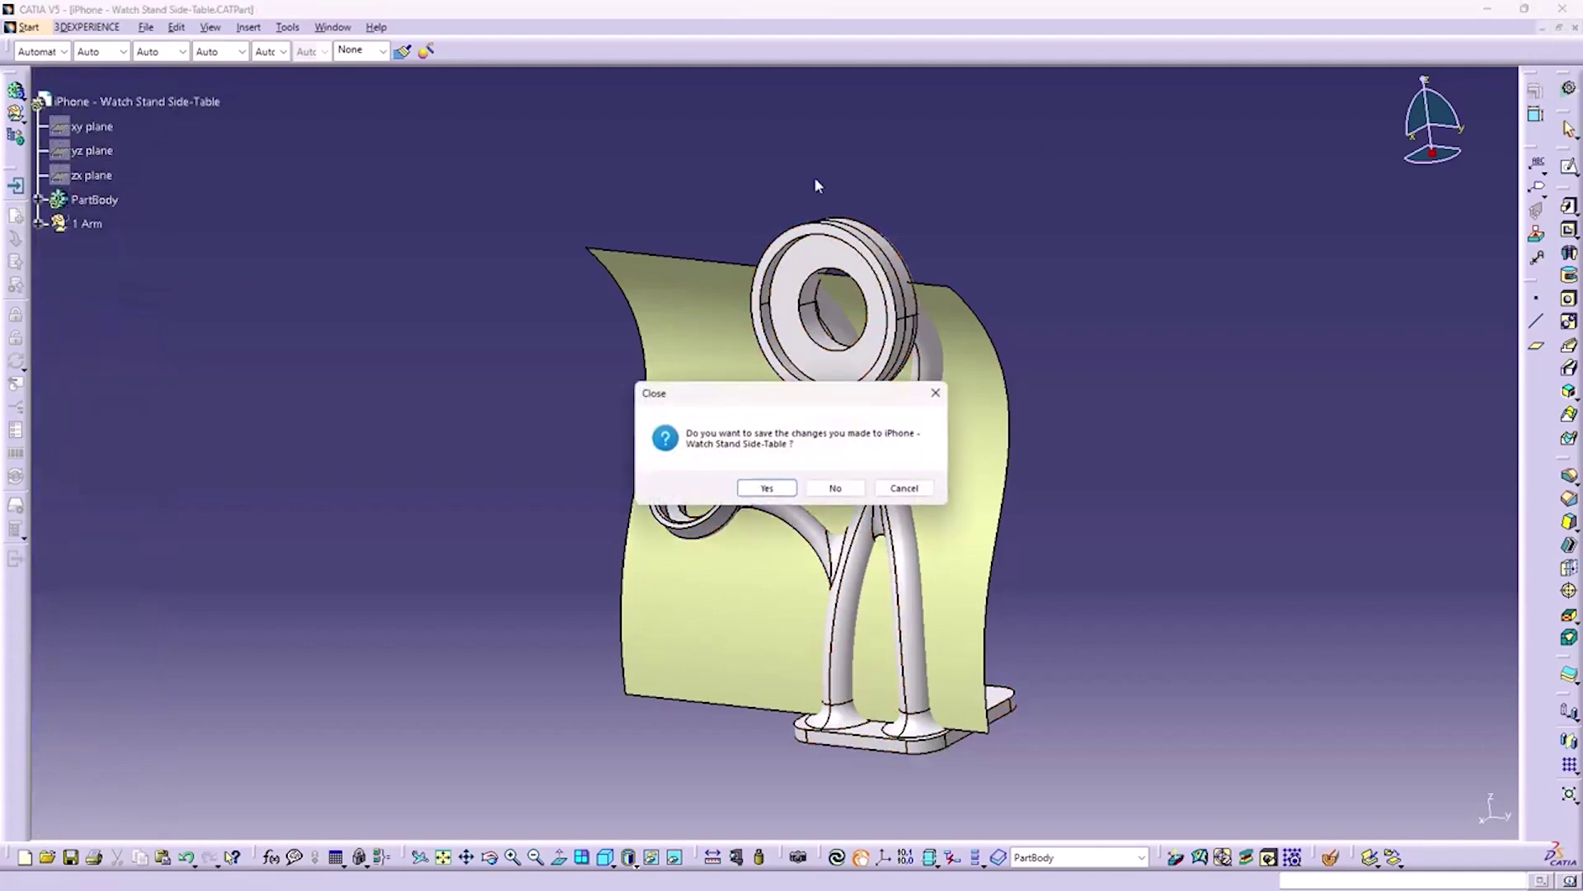
{"action": "left_click", "coordinate": [836, 488]}
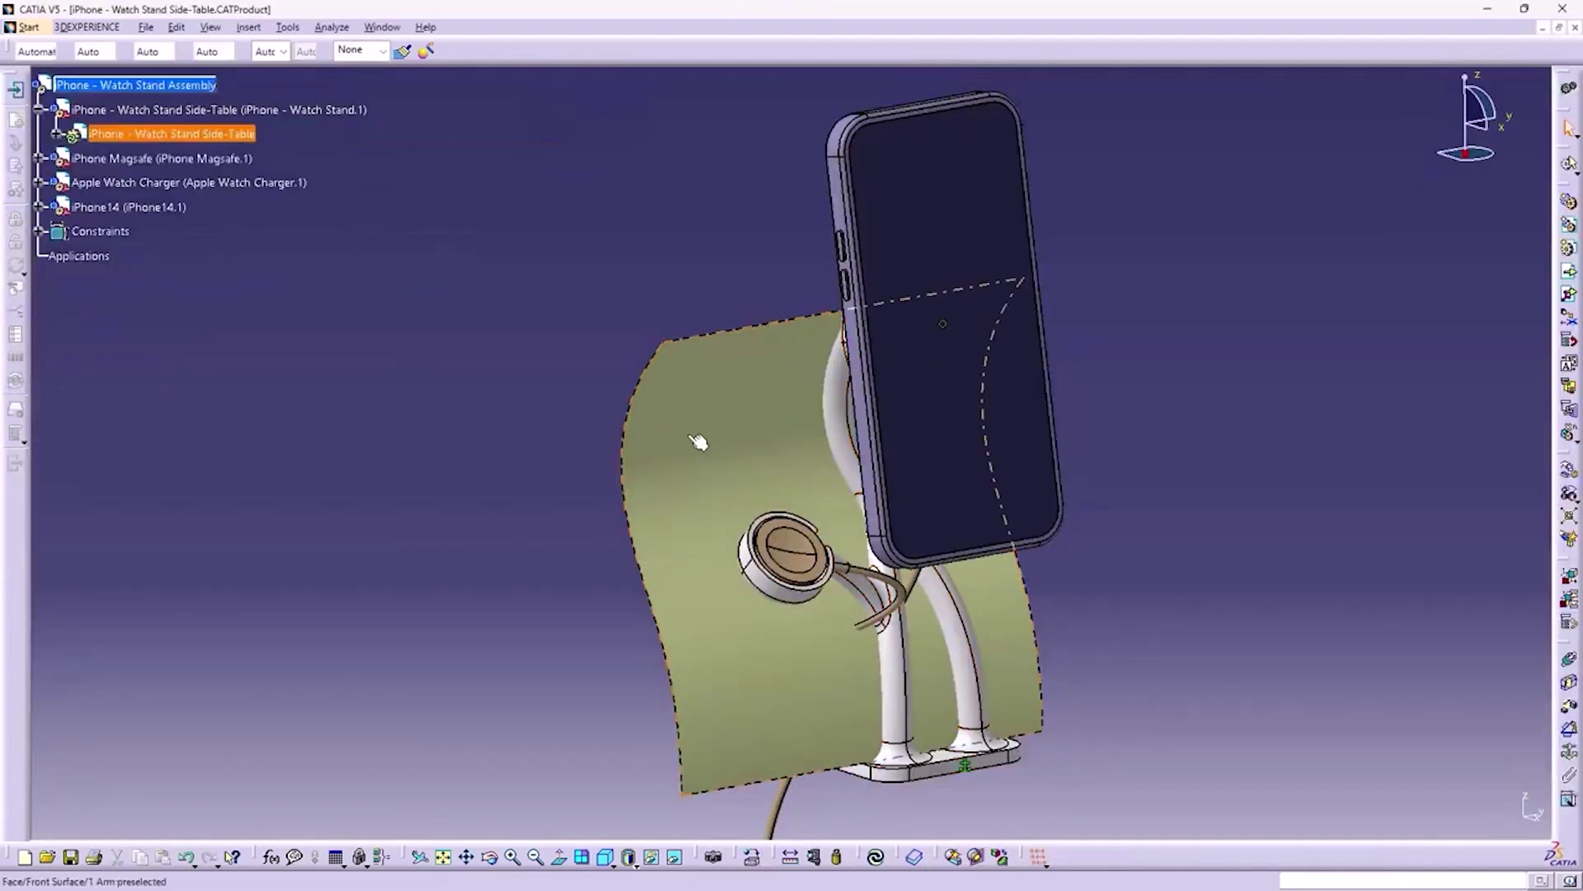
{"action": "right_click", "coordinate": [684, 431]}
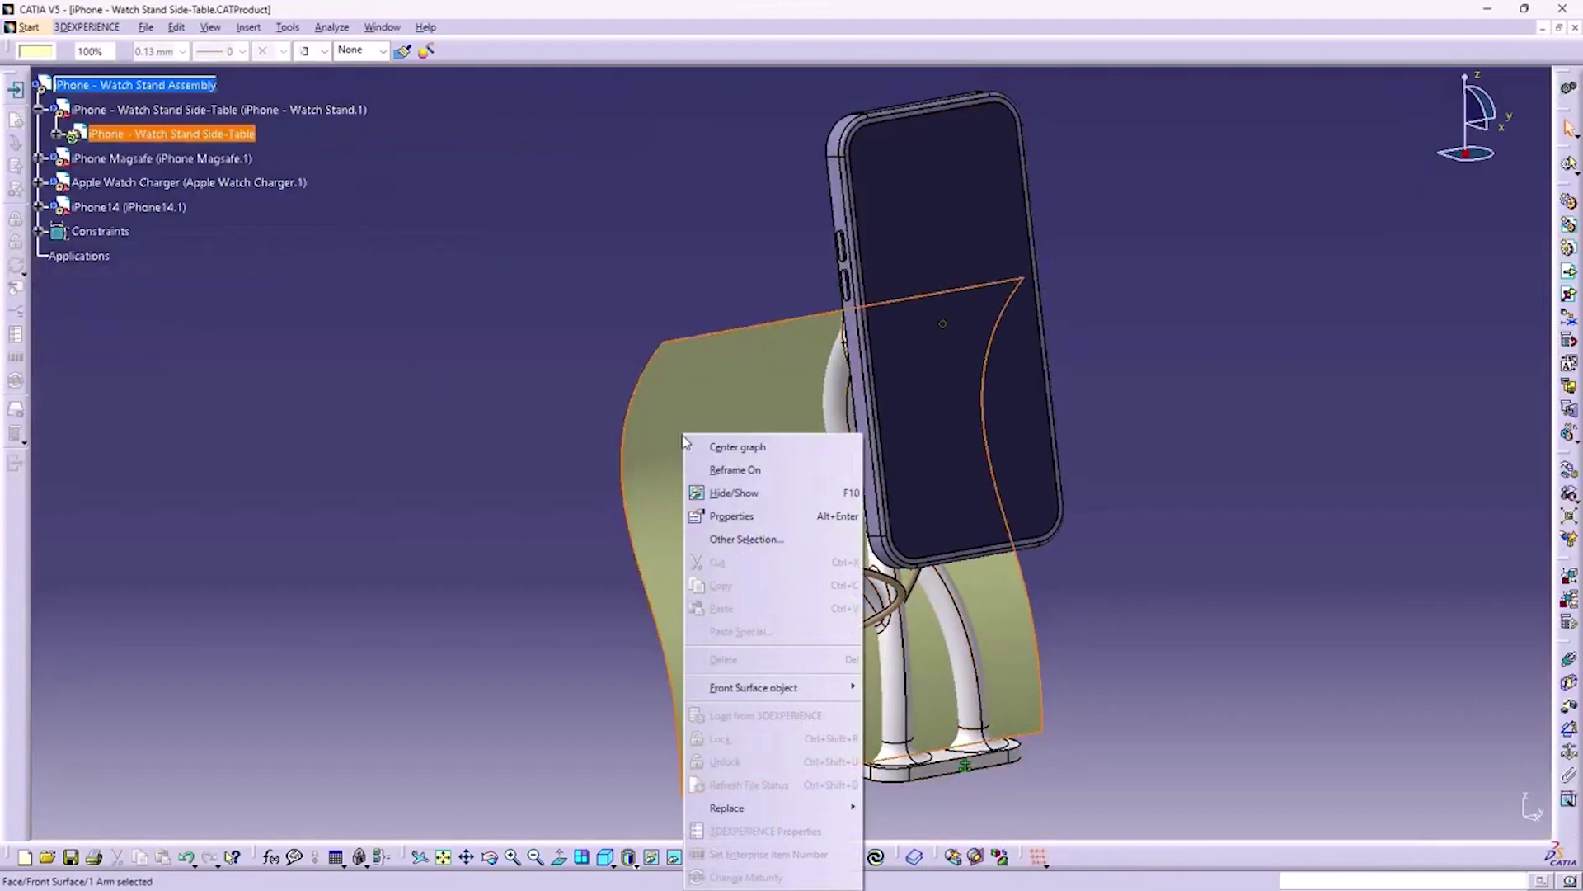
{"action": "left_click", "coordinate": [730, 492]}
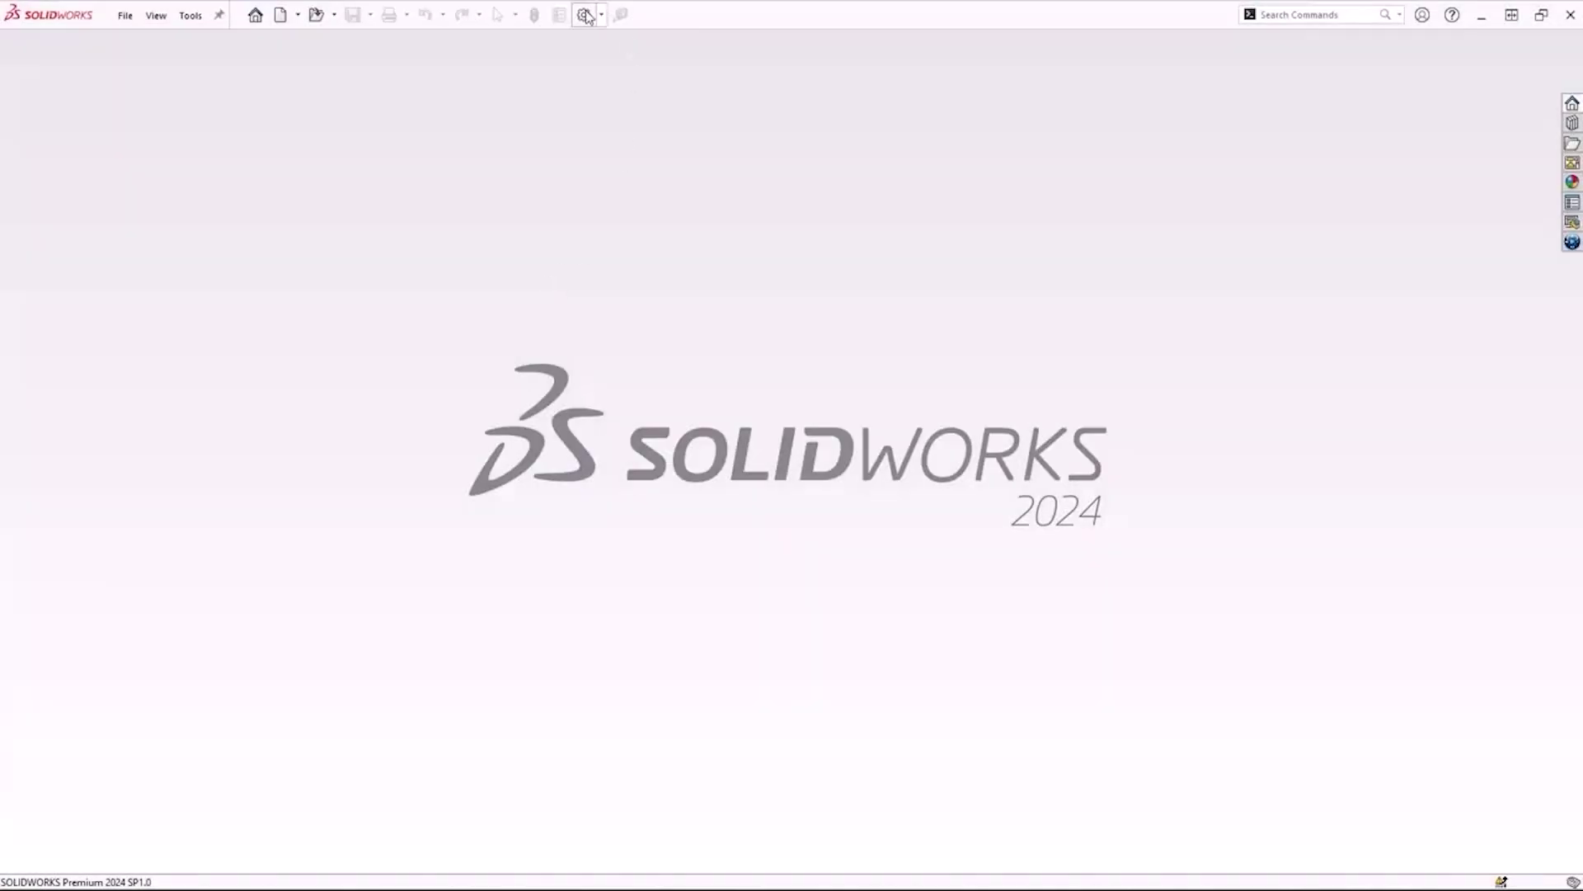
In SOLIDWORKS, check the Inventor/Catia V5/Creo/NX/Solid Edge import options and set the general 3D Interconnect links to Feature level
{"action": "left_click", "coordinate": [584, 15]}
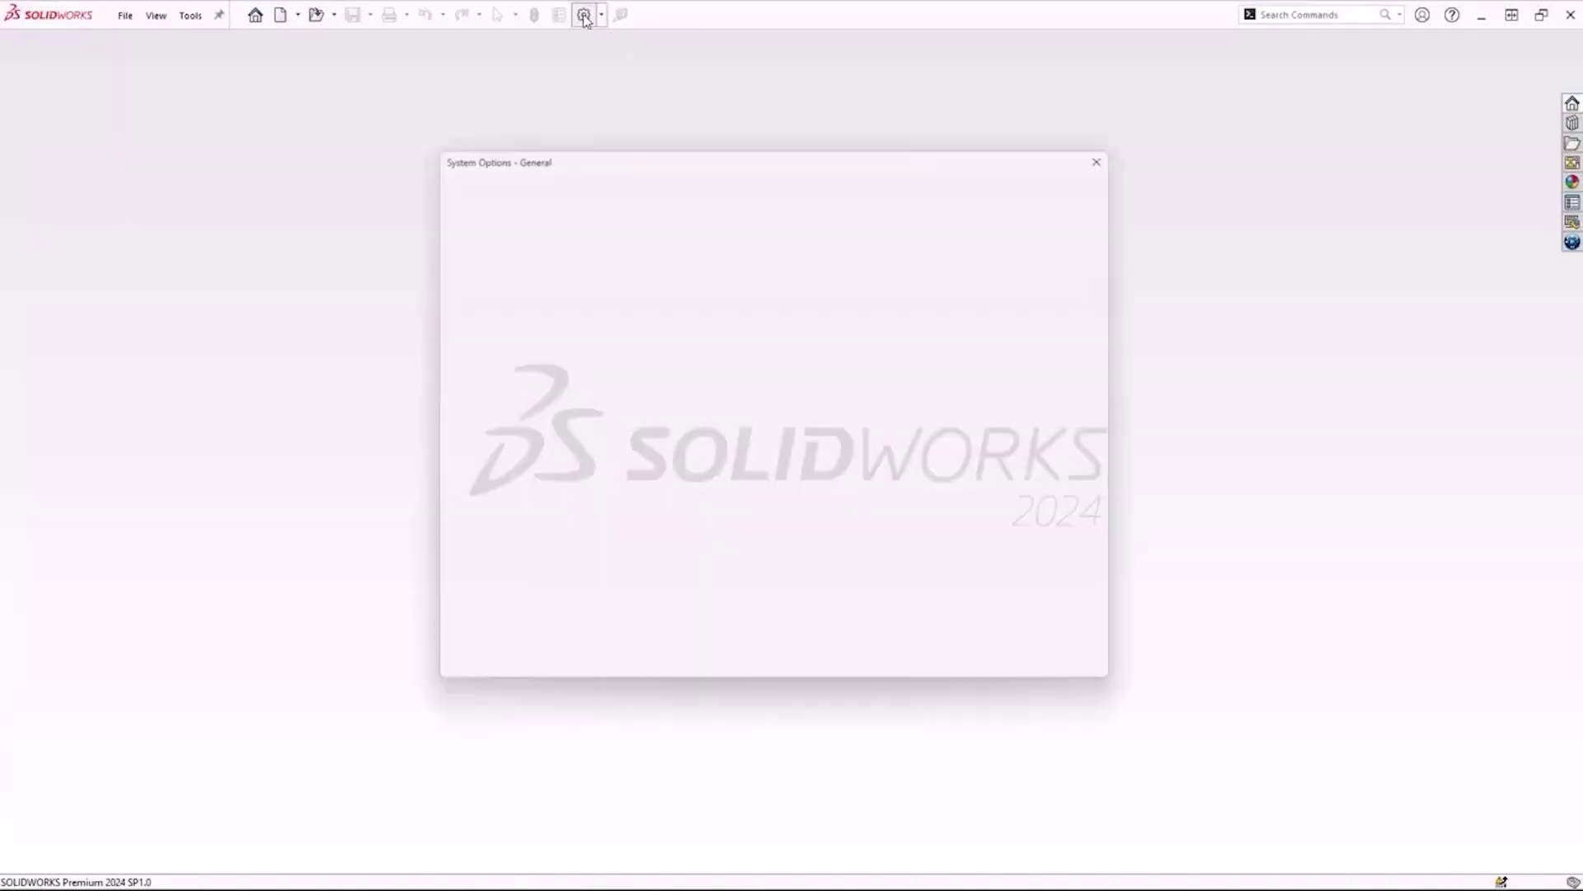
{"action": "left_click", "coordinate": [456, 619]}
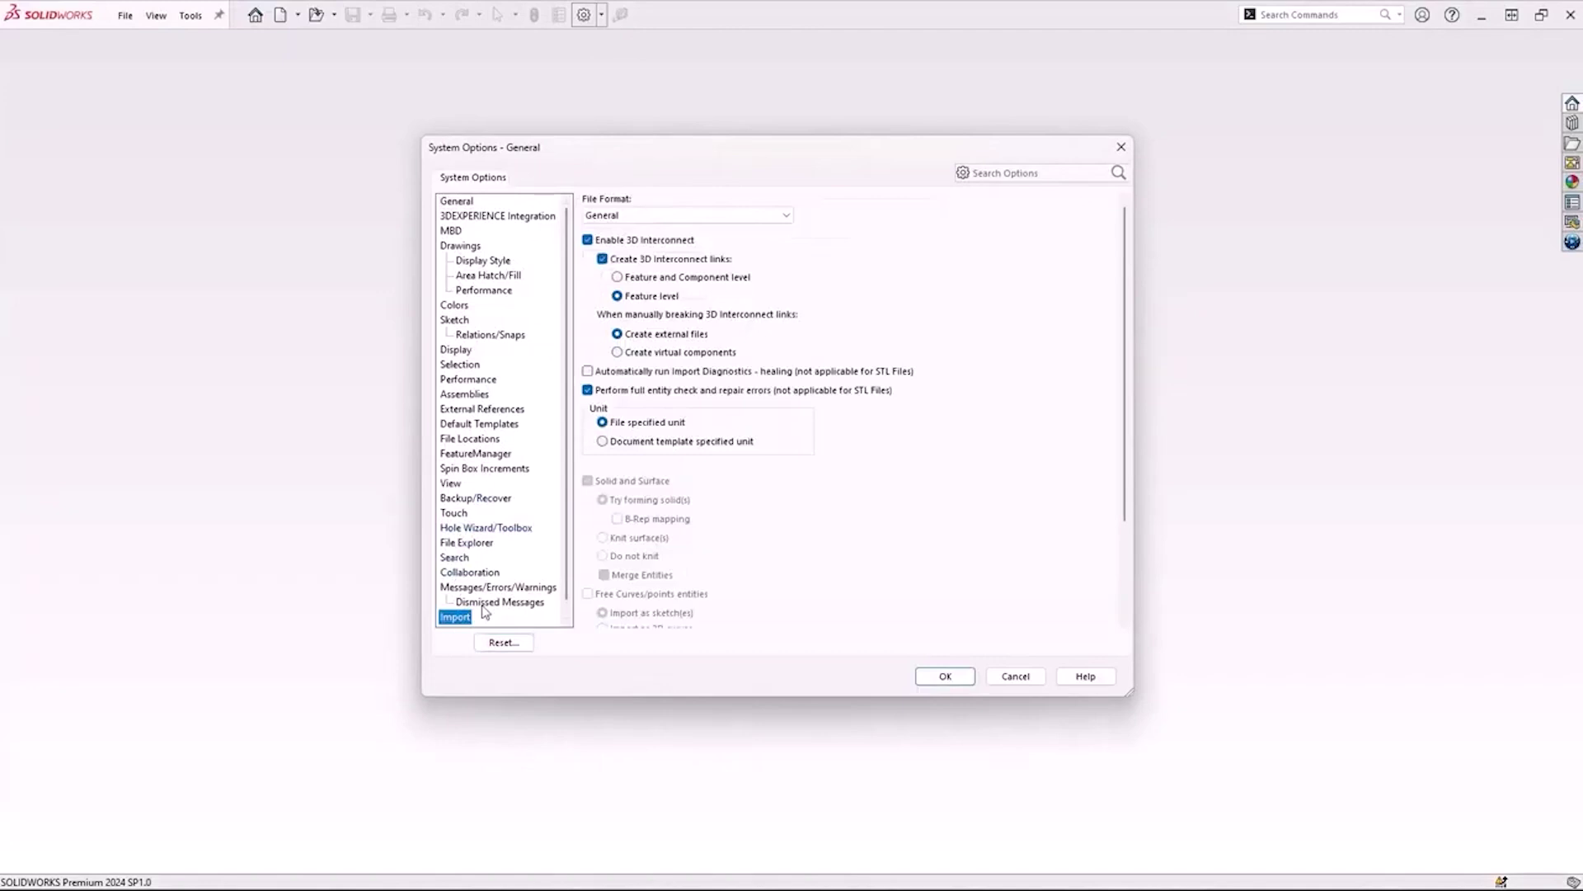
{"action": "left_click", "coordinate": [776, 217]}
{"action": "left_click", "coordinate": [676, 285]}
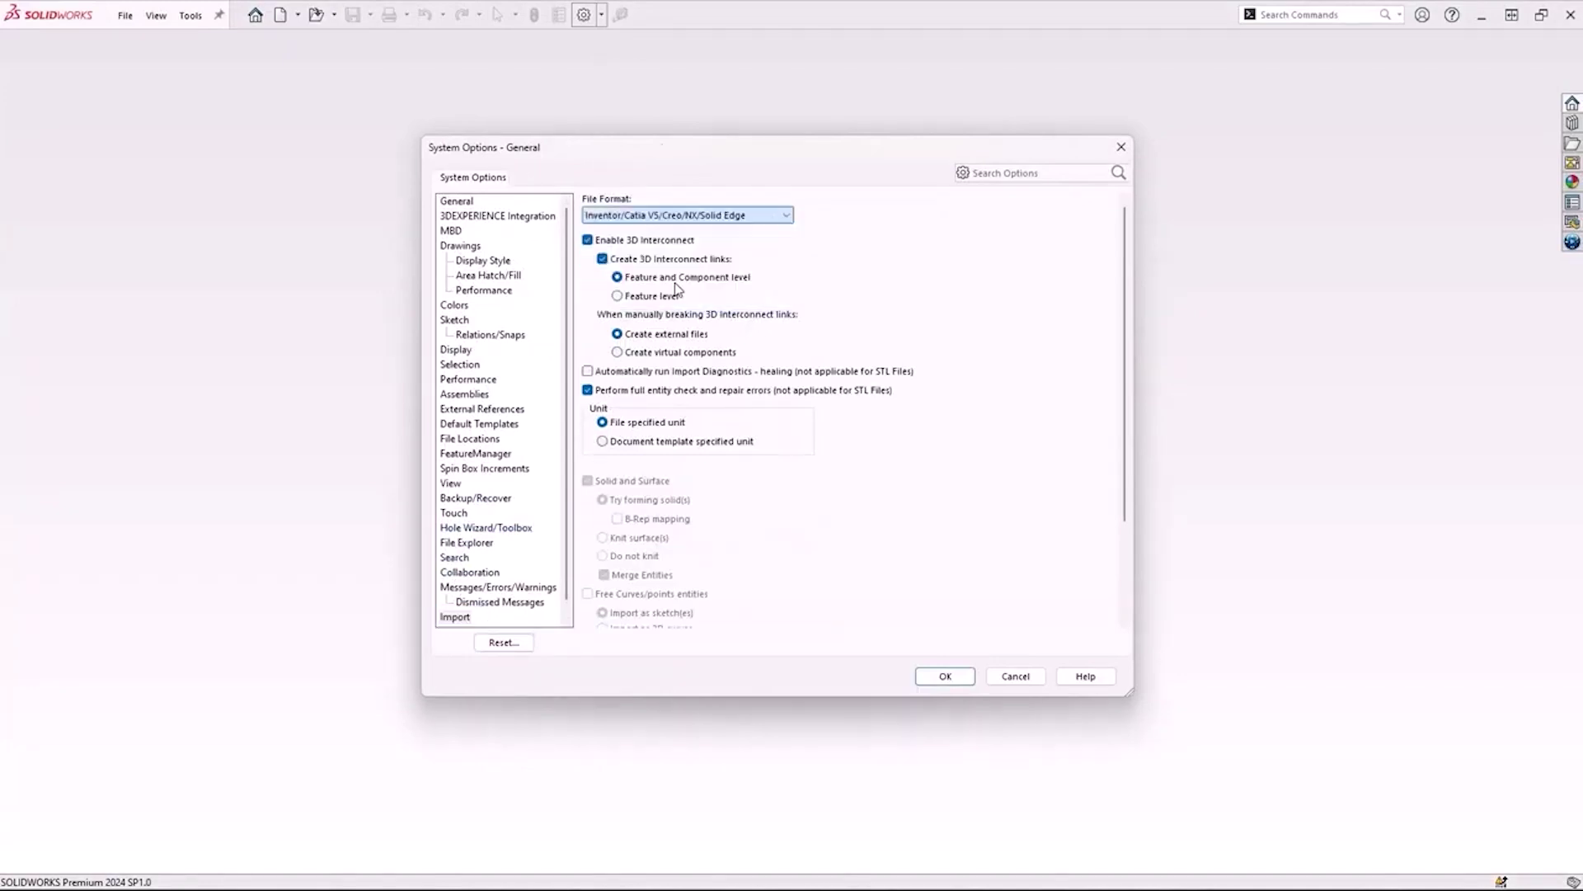
{"action": "left_click", "coordinate": [774, 221]}
{"action": "left_click", "coordinate": [726, 230]}
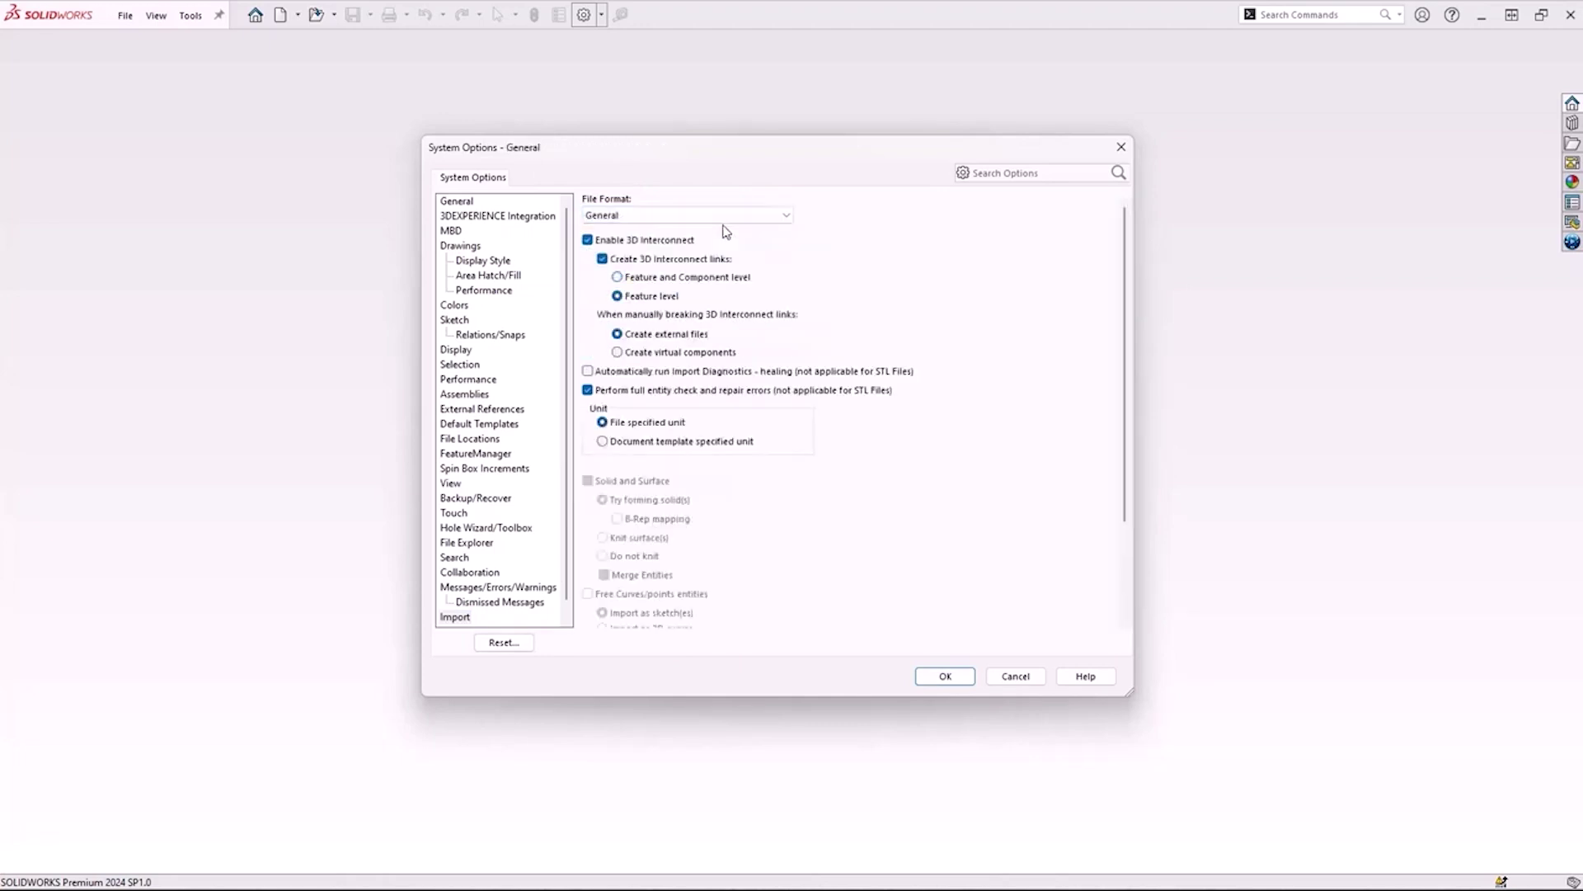
{"action": "left_click", "coordinate": [955, 680]}
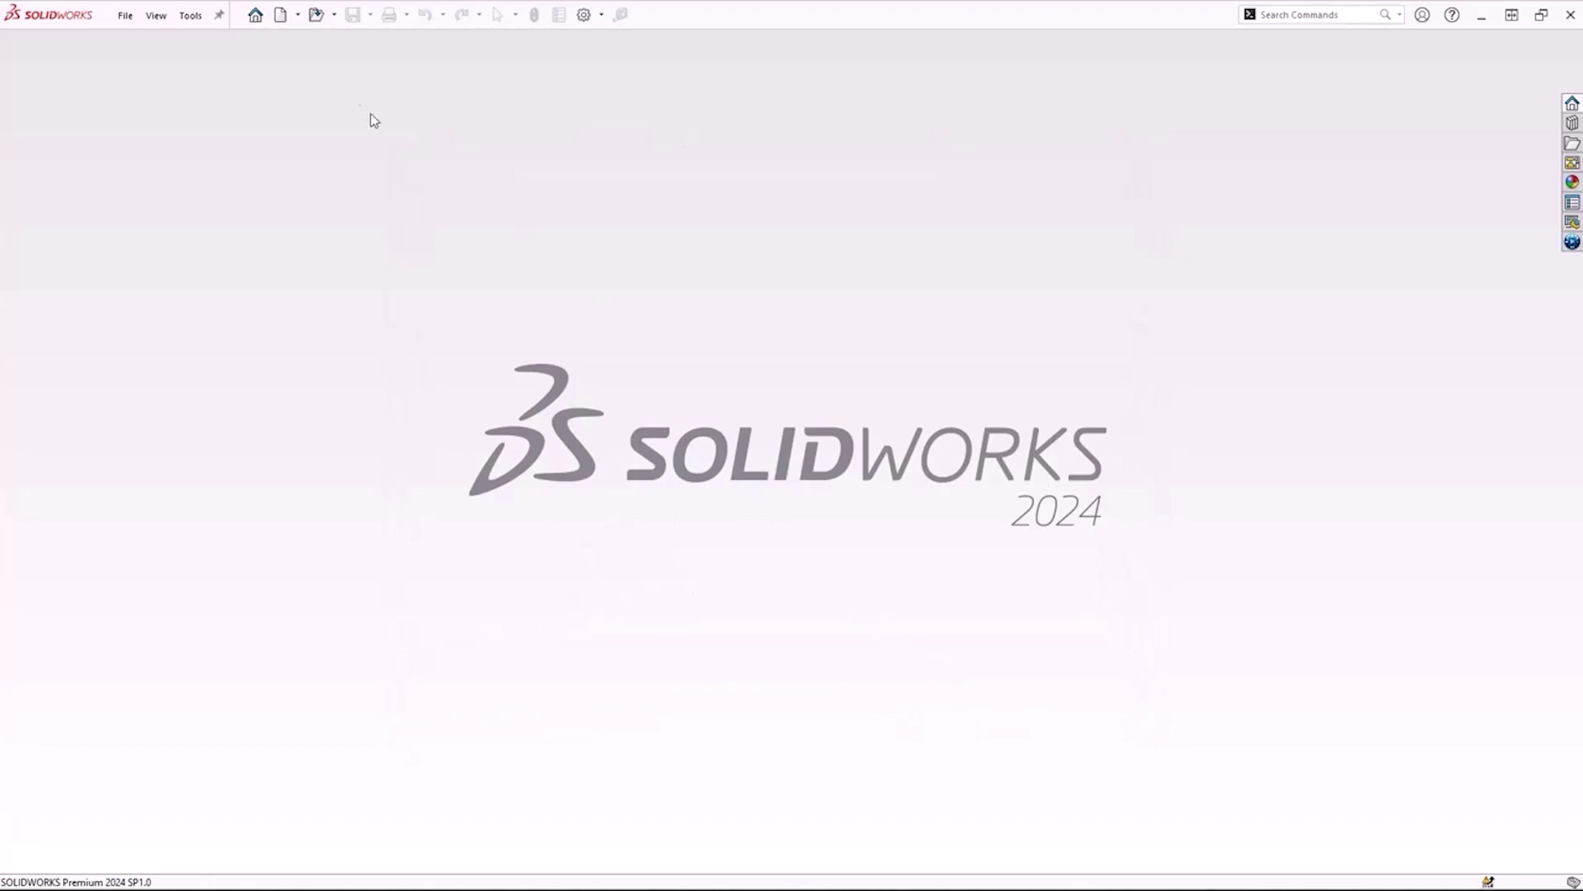
Open iPhone - Watch Stand Side-Table.CATProduct with PMI included, using the Assembly template from SD Templates
{"action": "left_click", "coordinate": [316, 15]}
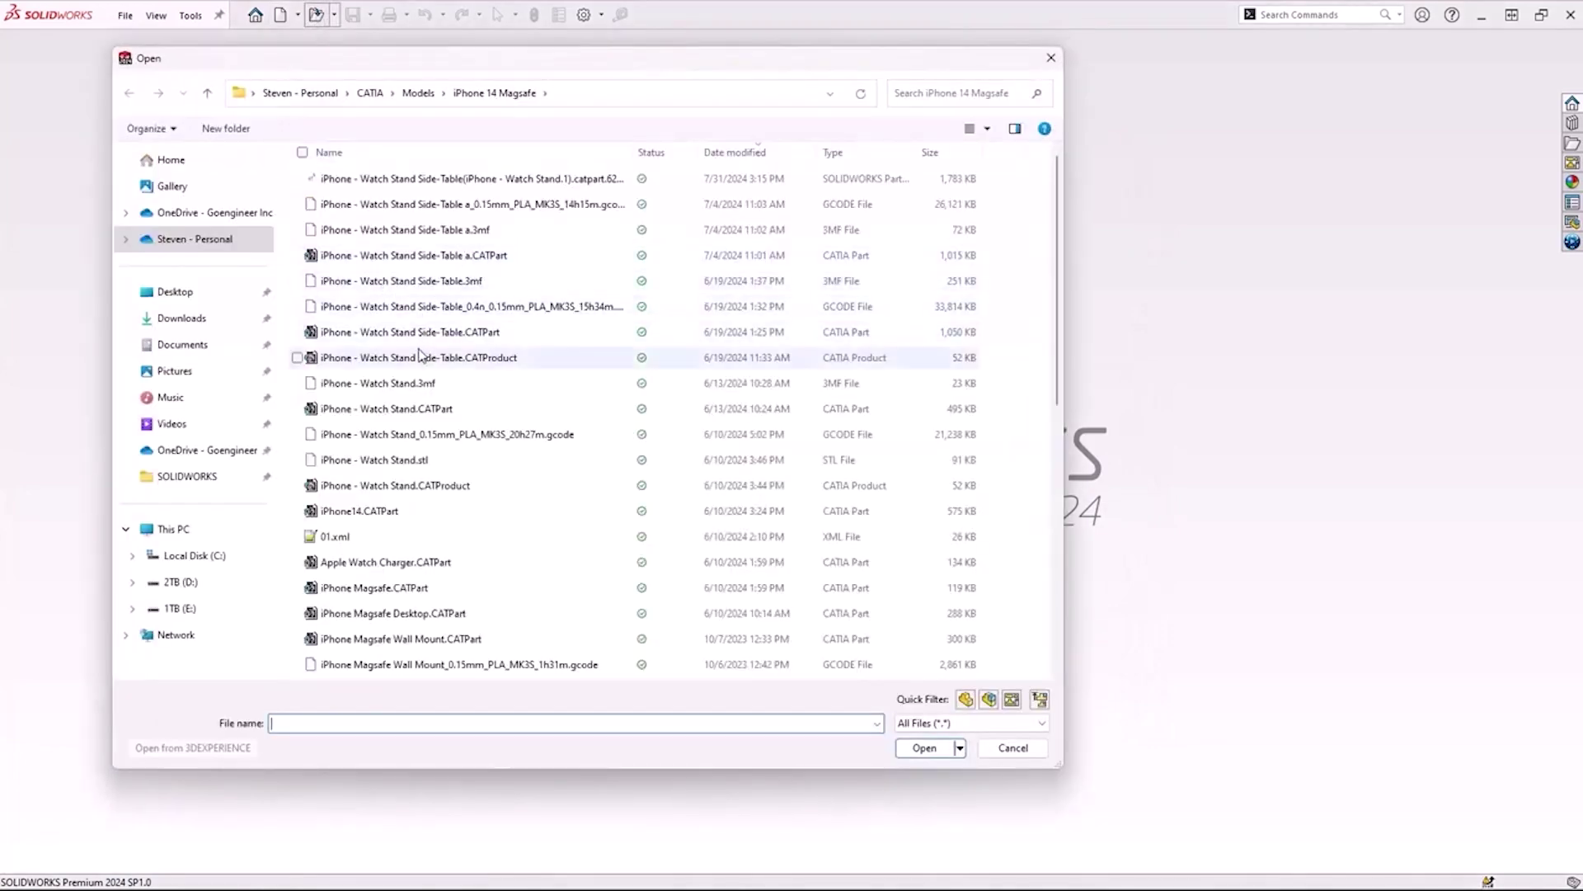
{"action": "left_click", "coordinate": [421, 357]}
{"action": "left_click", "coordinate": [258, 691]}
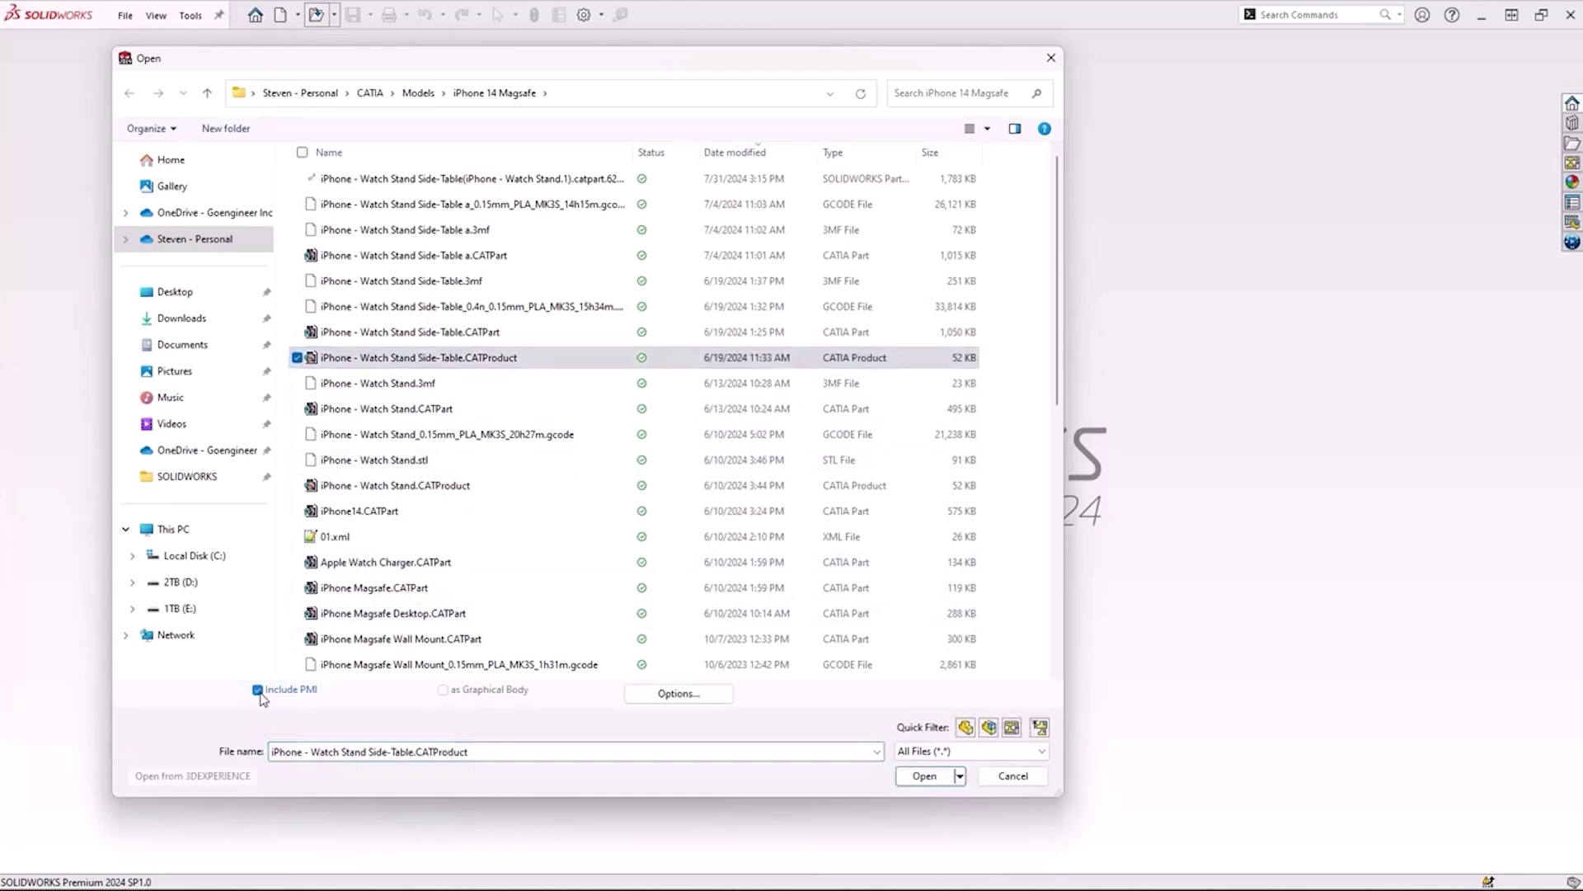
{"action": "left_click", "coordinate": [924, 776]}
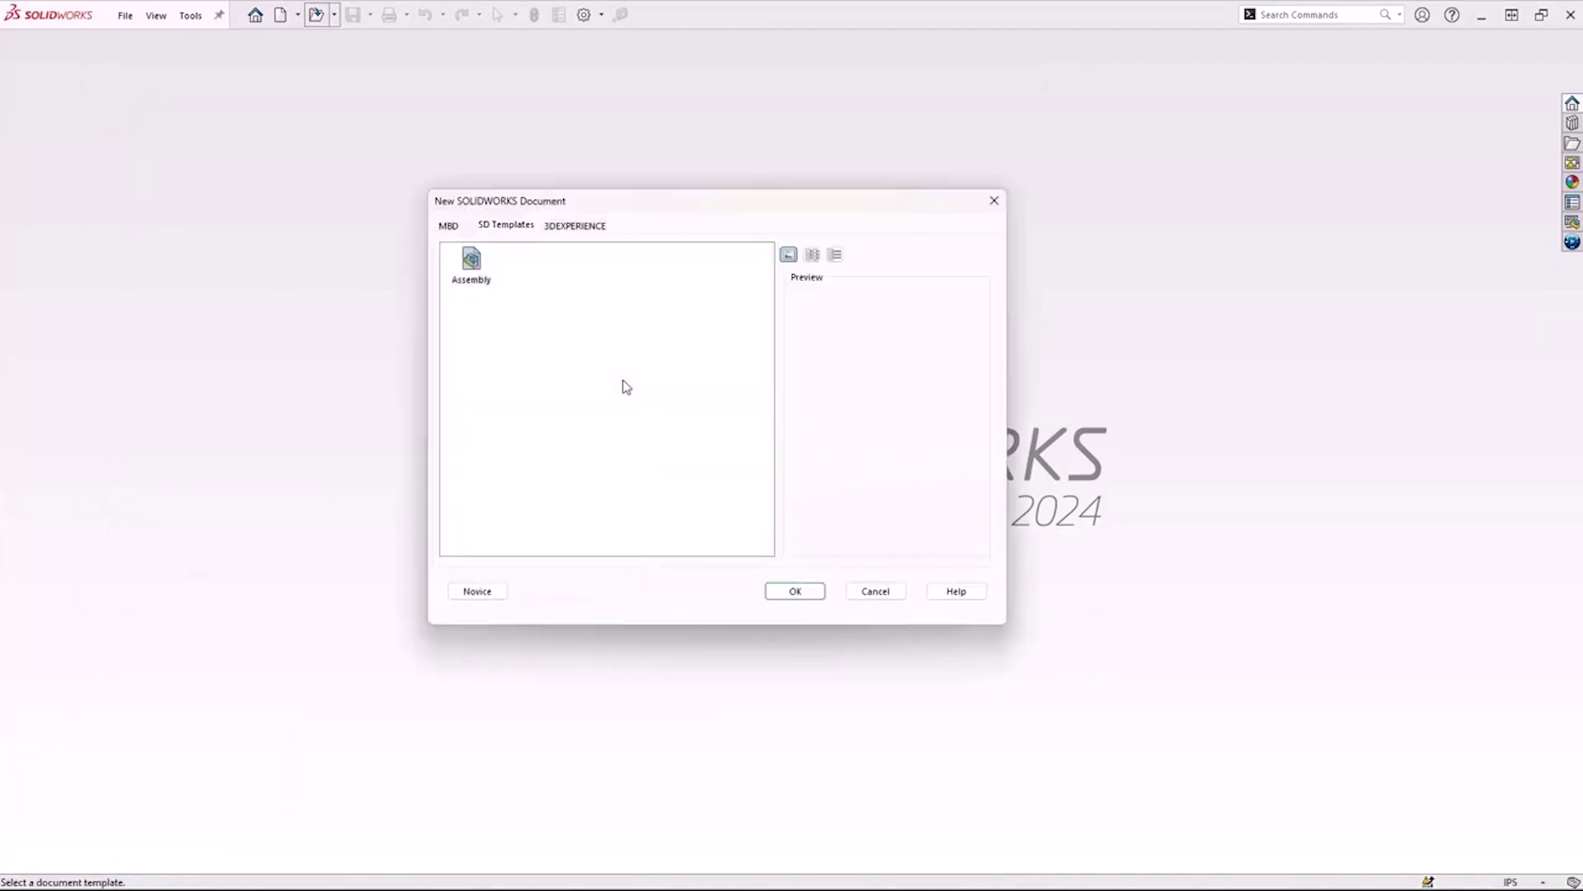
{"action": "left_click", "coordinate": [797, 602]}
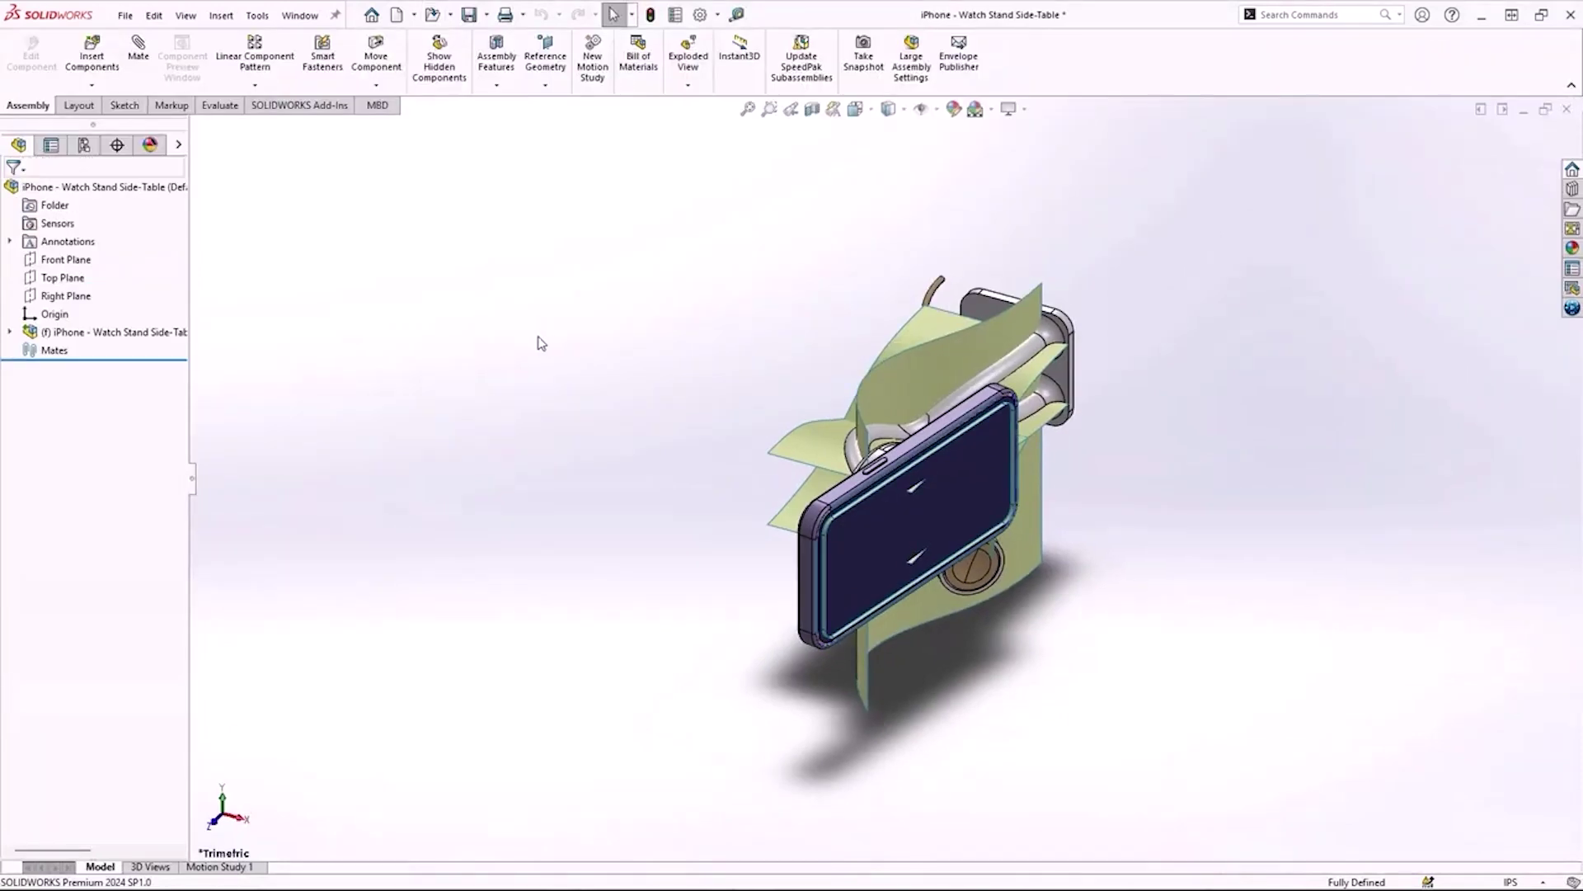
Expand the imported CATProduct and its Watch Stand Side-Table part to examine their structure, viewing the model from behind
{"action": "left_click", "coordinate": [73, 334]}
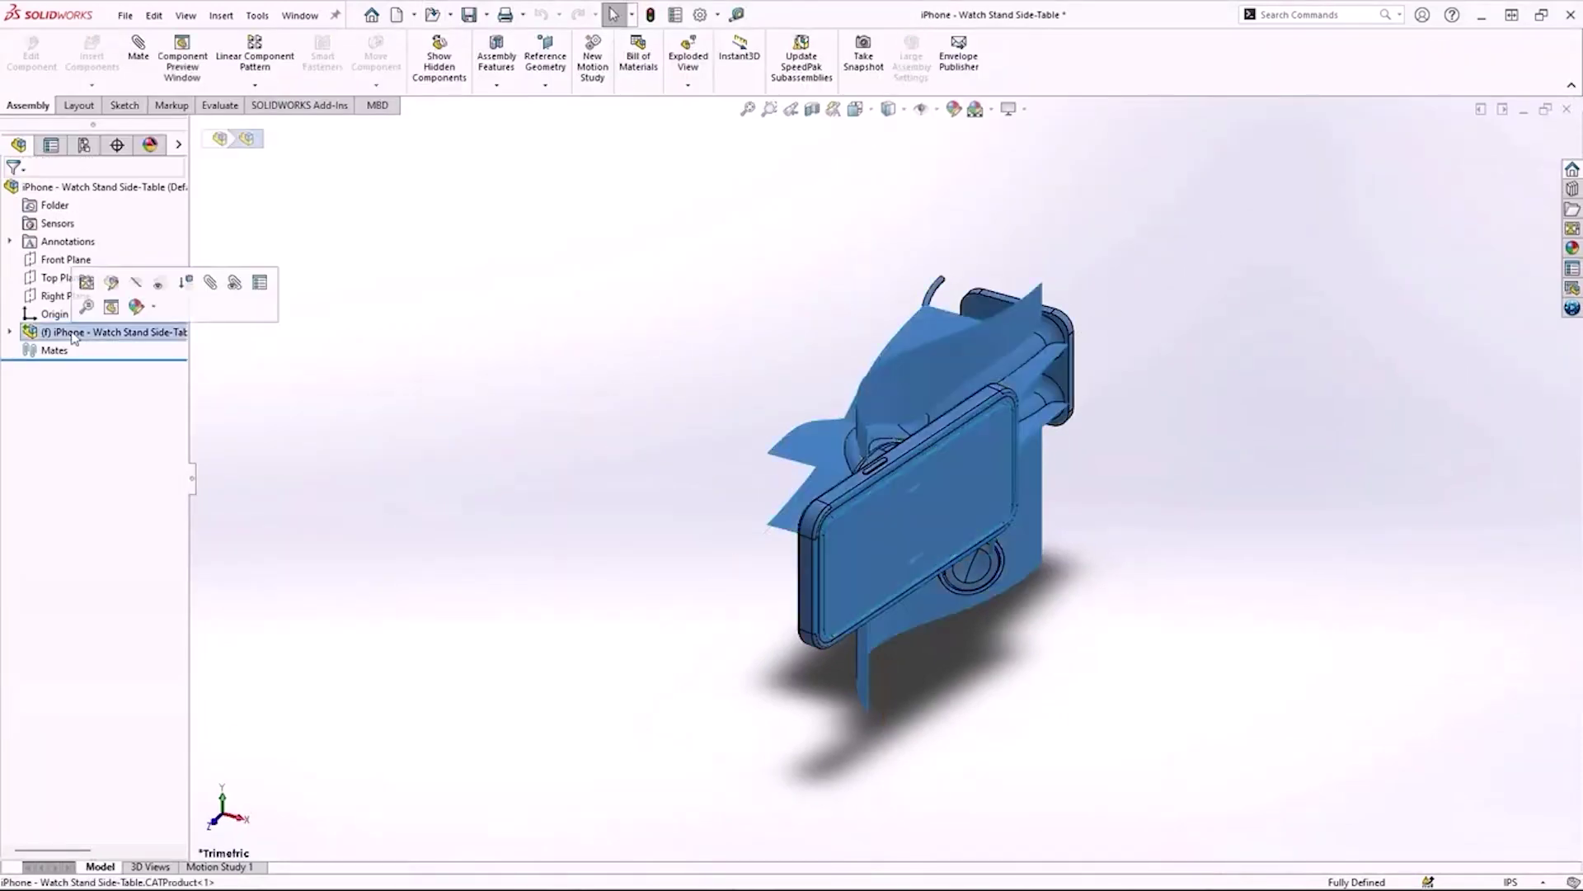
{"action": "left_click", "coordinate": [10, 331]}
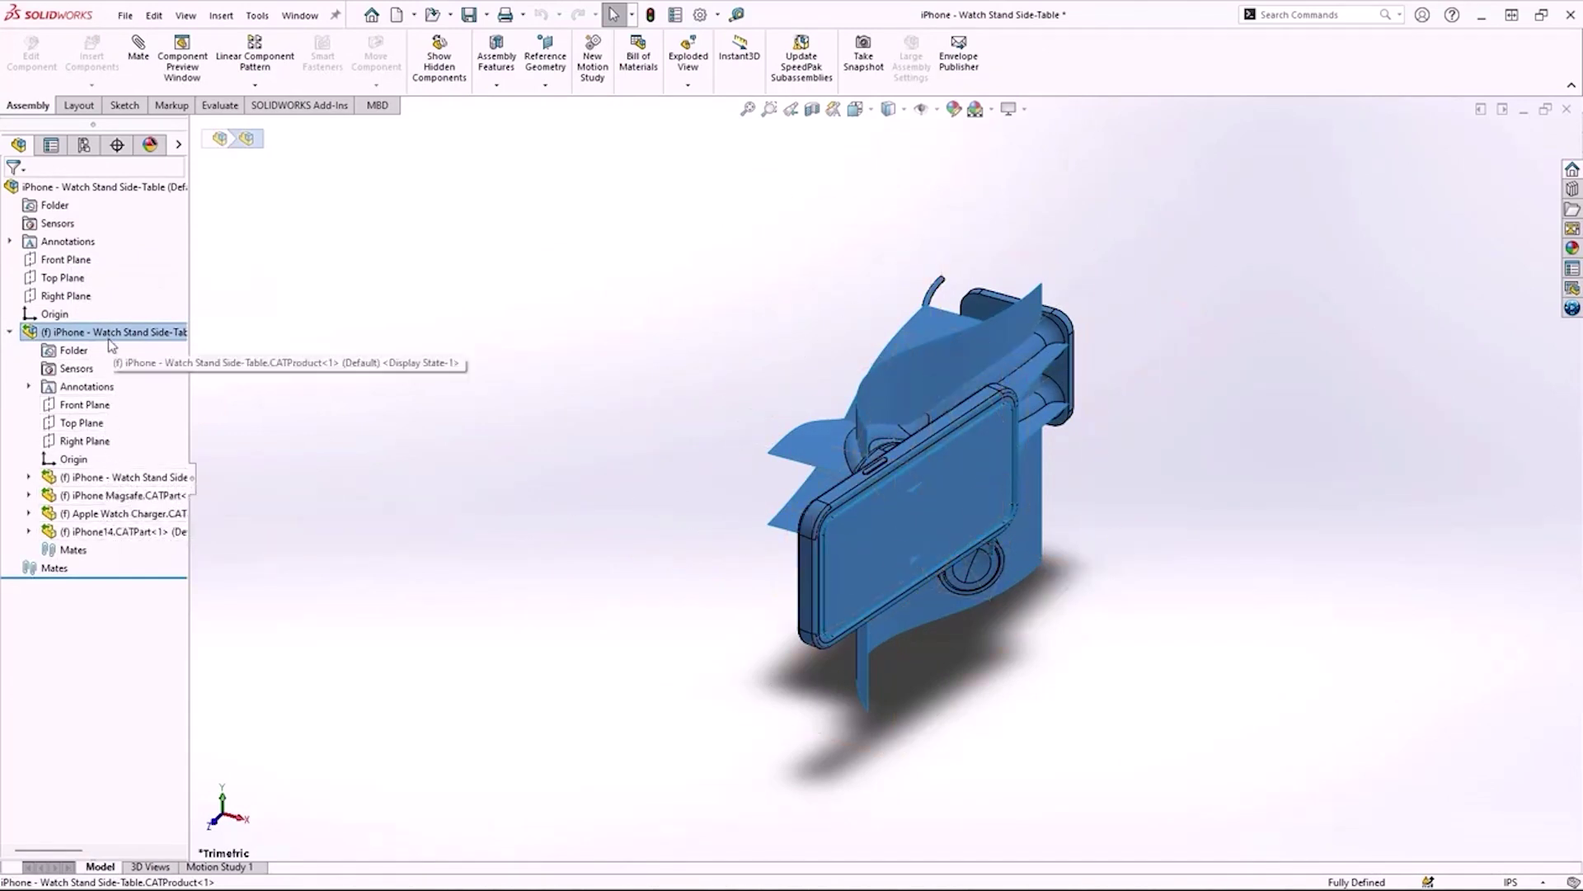
{"action": "left_click", "coordinate": [524, 340]}
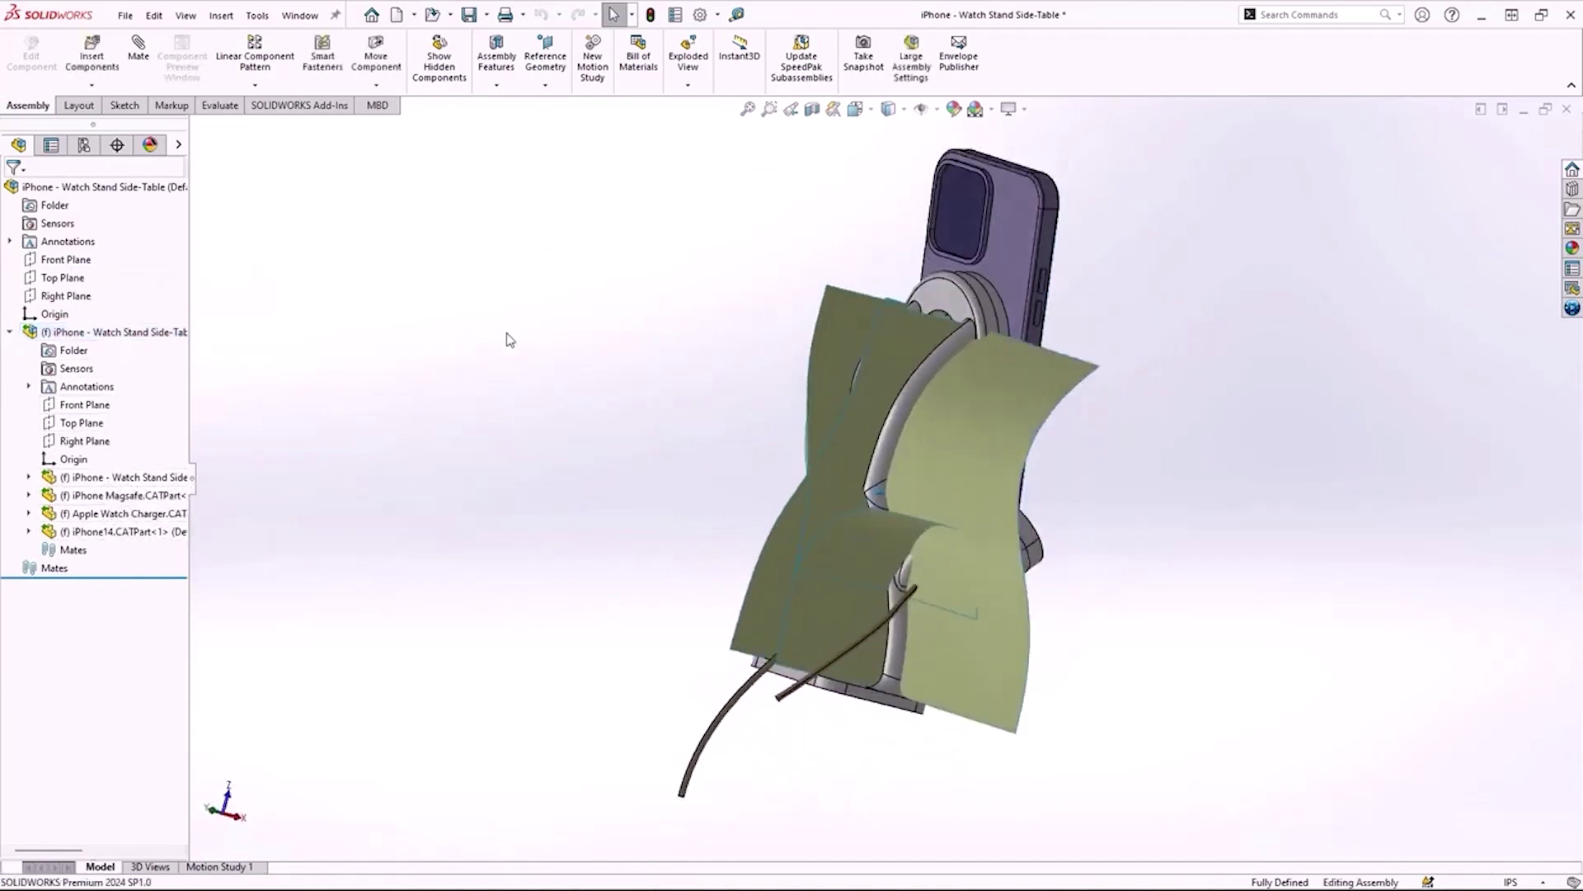
{"action": "left_click", "coordinate": [29, 476]}
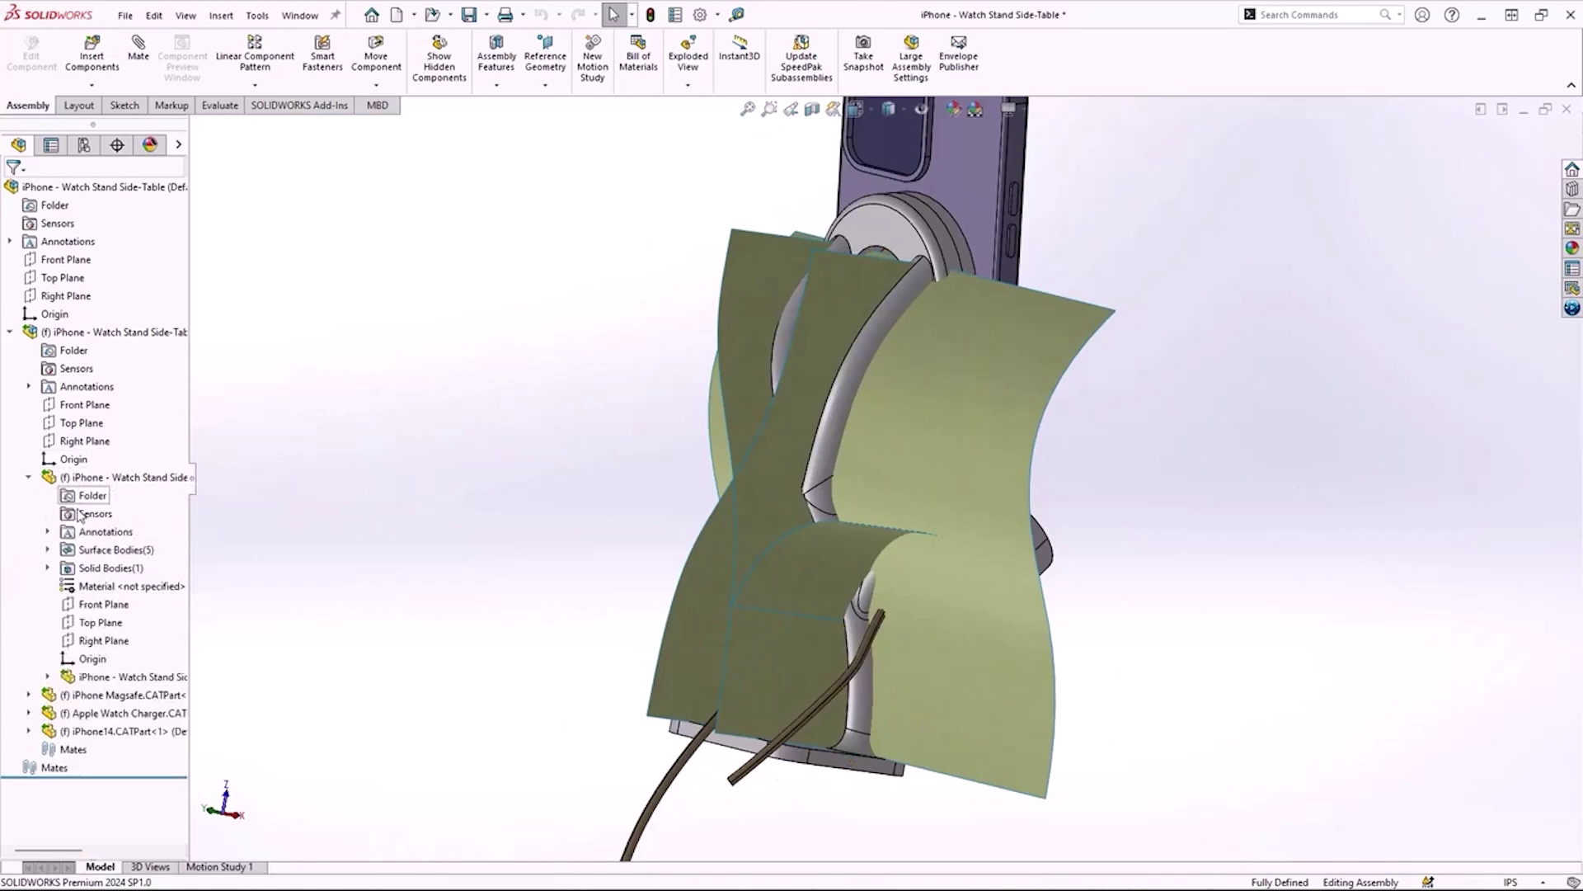
Hide the stand part's surface bodies and save the assembly as iPhone - Watch Stand Side-Table.SLDASM
{"action": "left_click", "coordinate": [108, 550]}
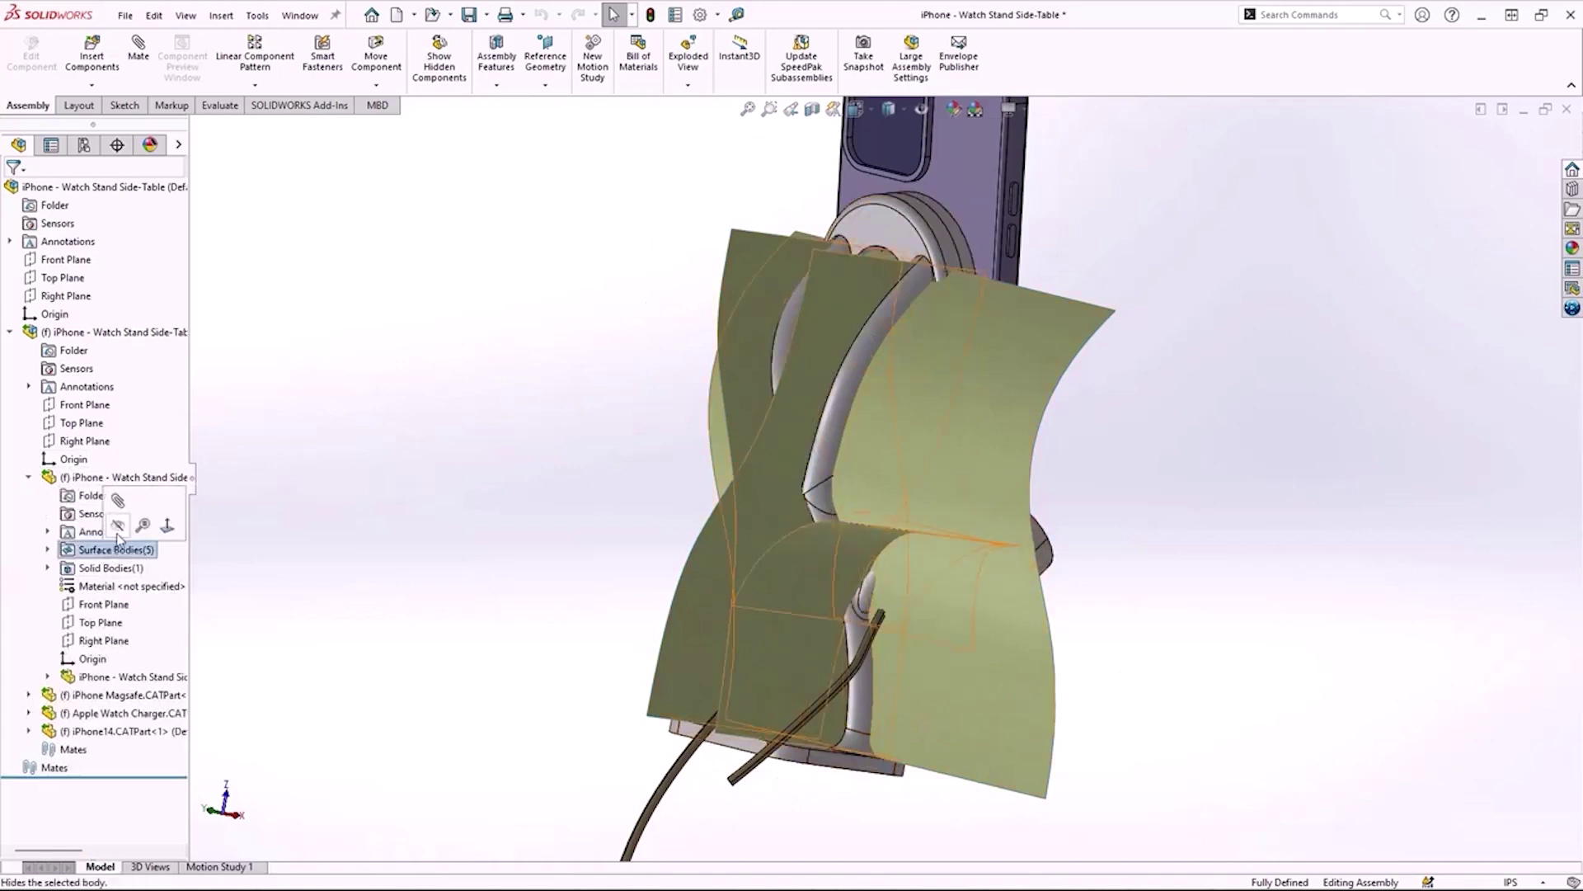
{"action": "left_click", "coordinate": [118, 501]}
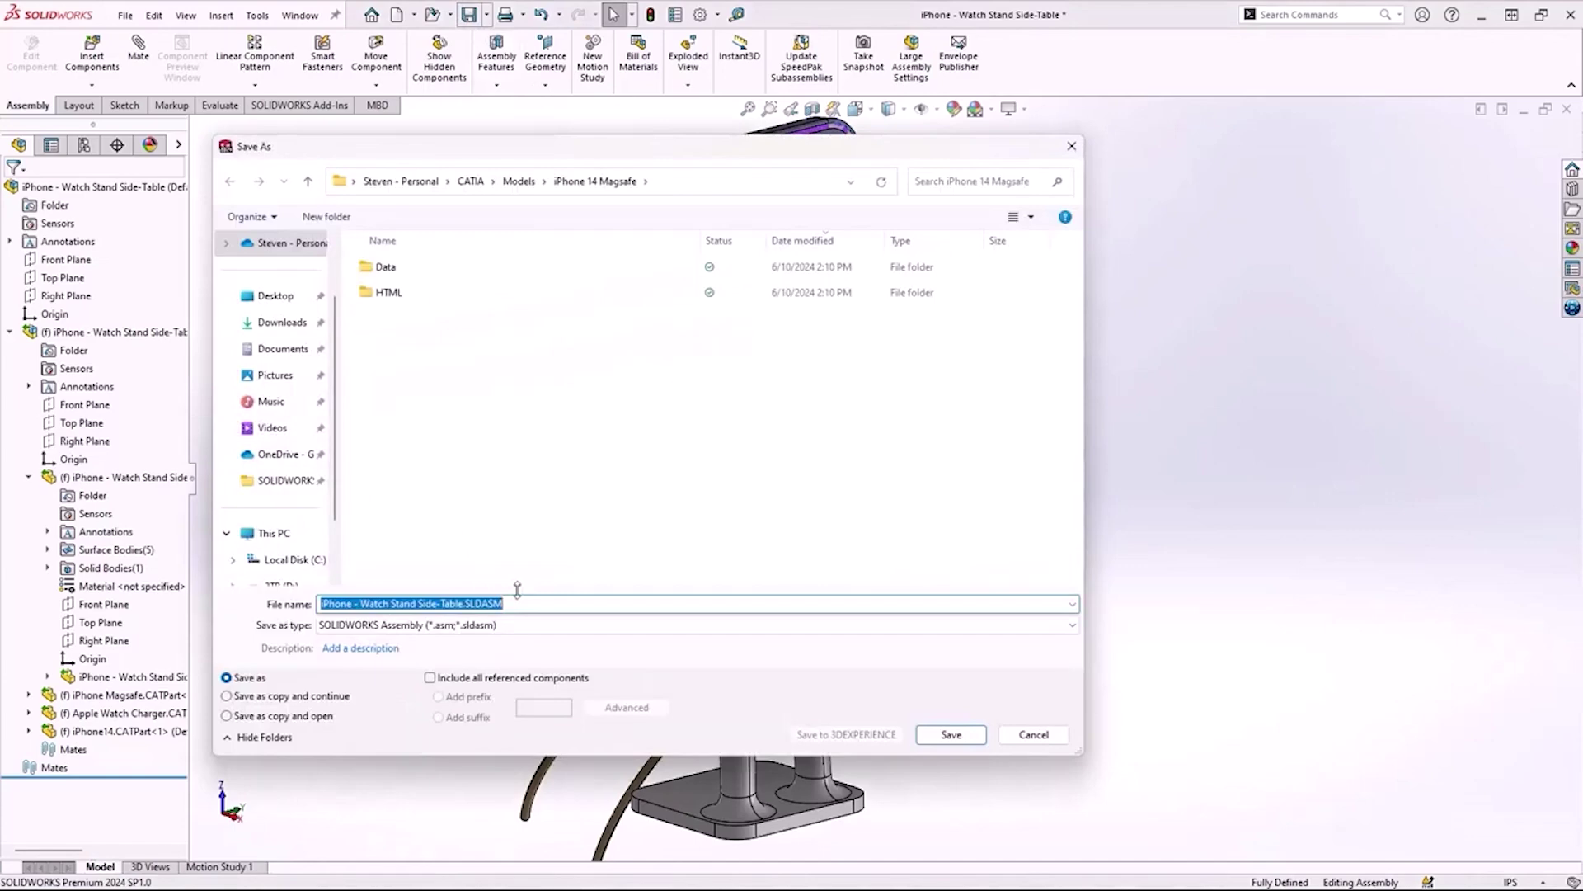
{"action": "left_click", "coordinate": [950, 736]}
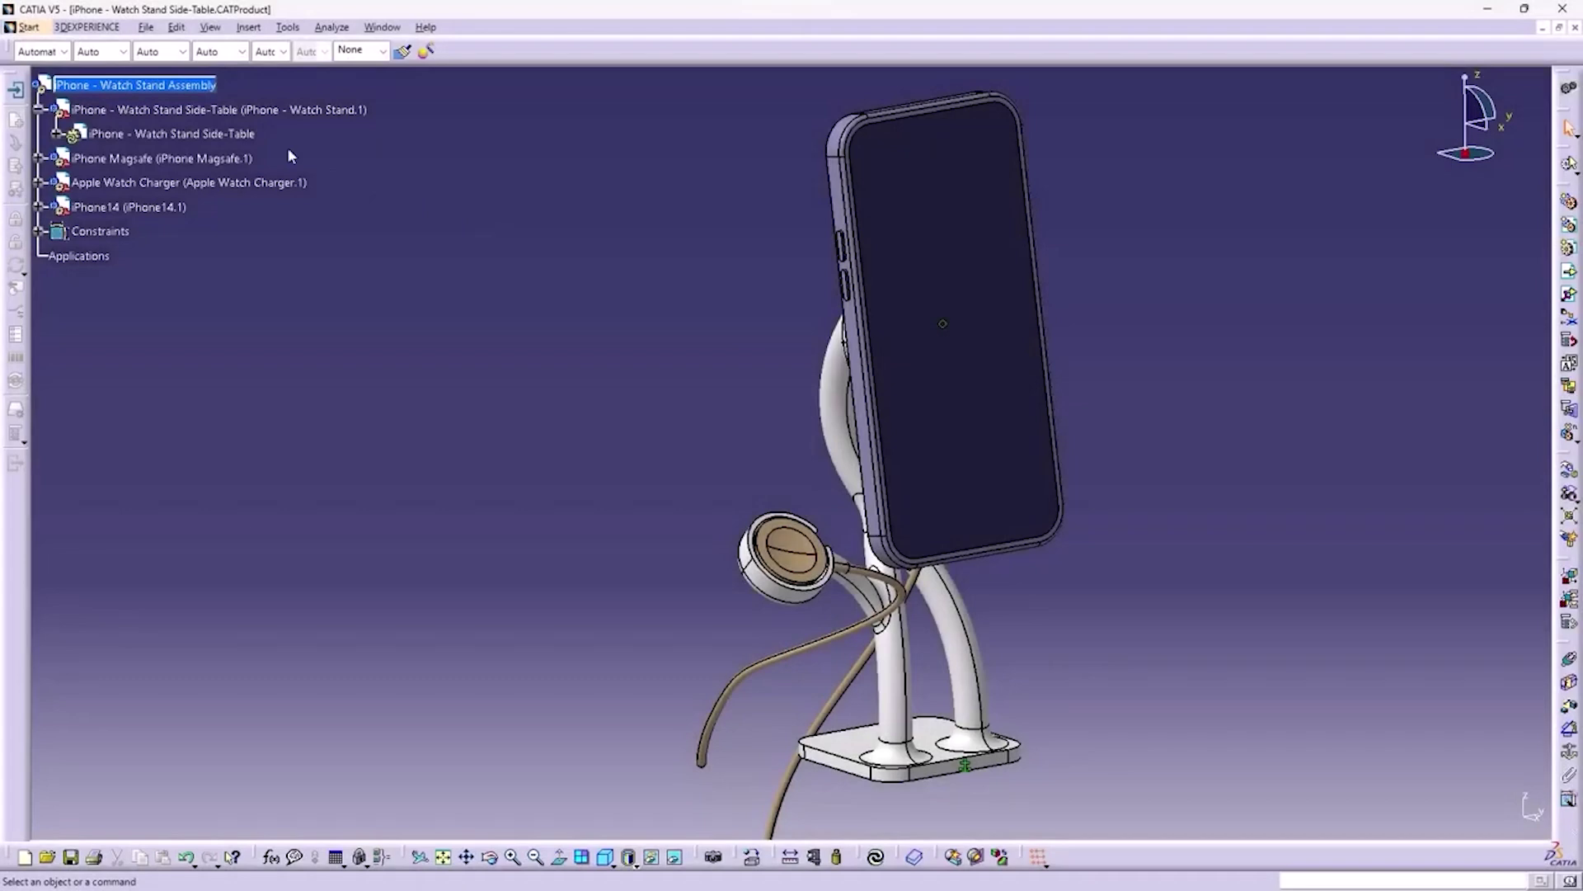
Open the iPhone - Watch Stand Side-Table component of the assembly in its own window
{"action": "right_click", "coordinate": [192, 114]}
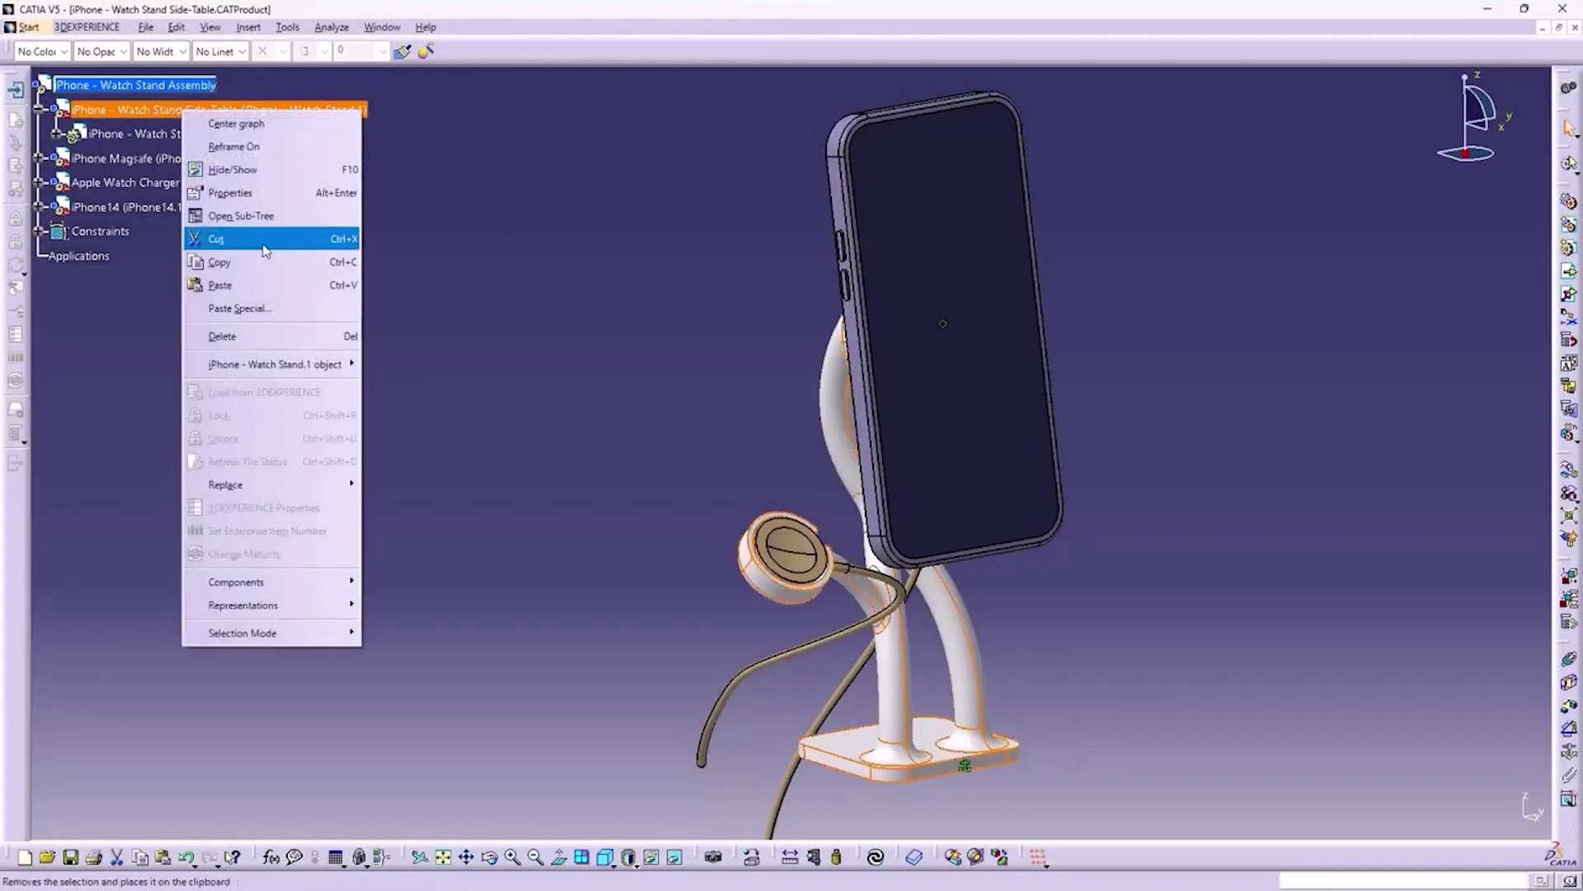
{"action": "mouse_move", "coordinate": [276, 364]}
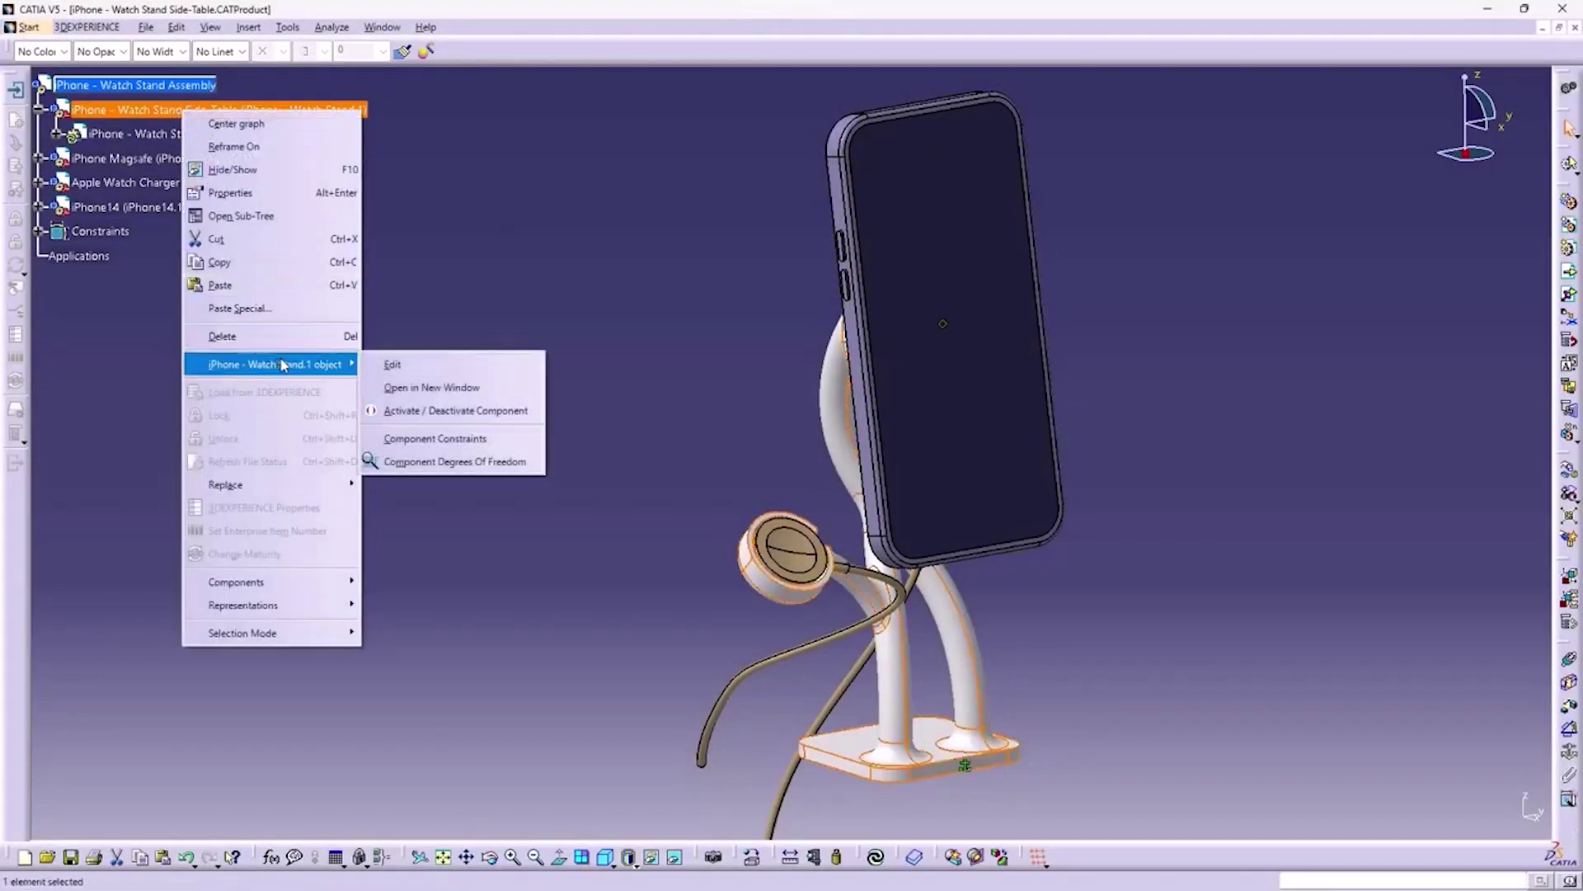
{"action": "left_click", "coordinate": [421, 387]}
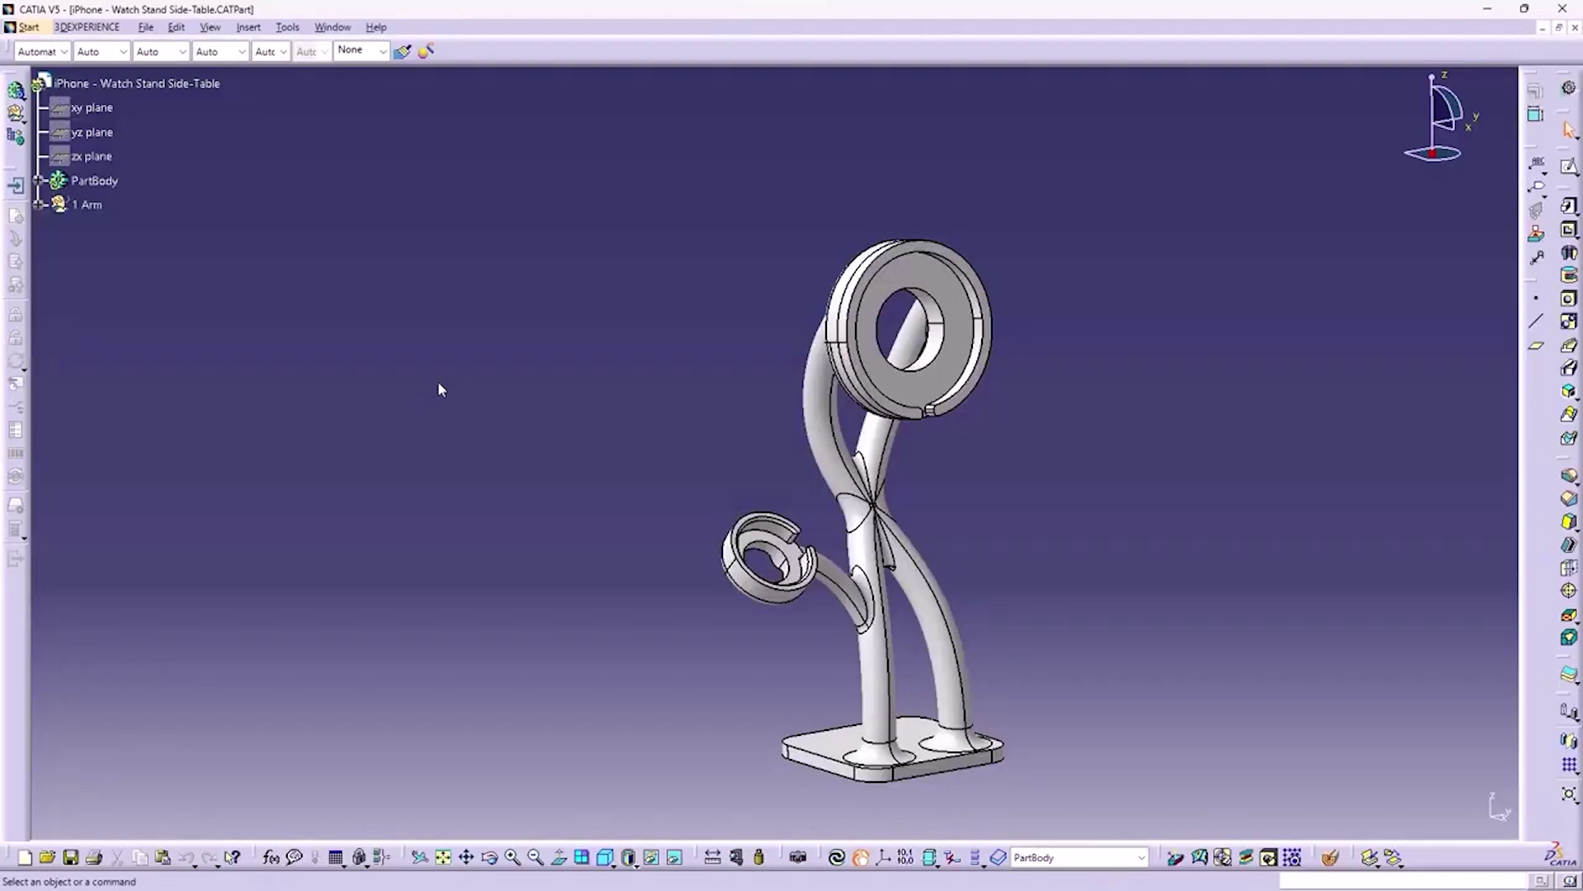
Sketch two circles on the base plate's upper face beside the arm feet, the first about 4.9 mm in radius
{"action": "middle_click_drag", "start_coordinate": [967, 715], "coordinate": [705, 662]}
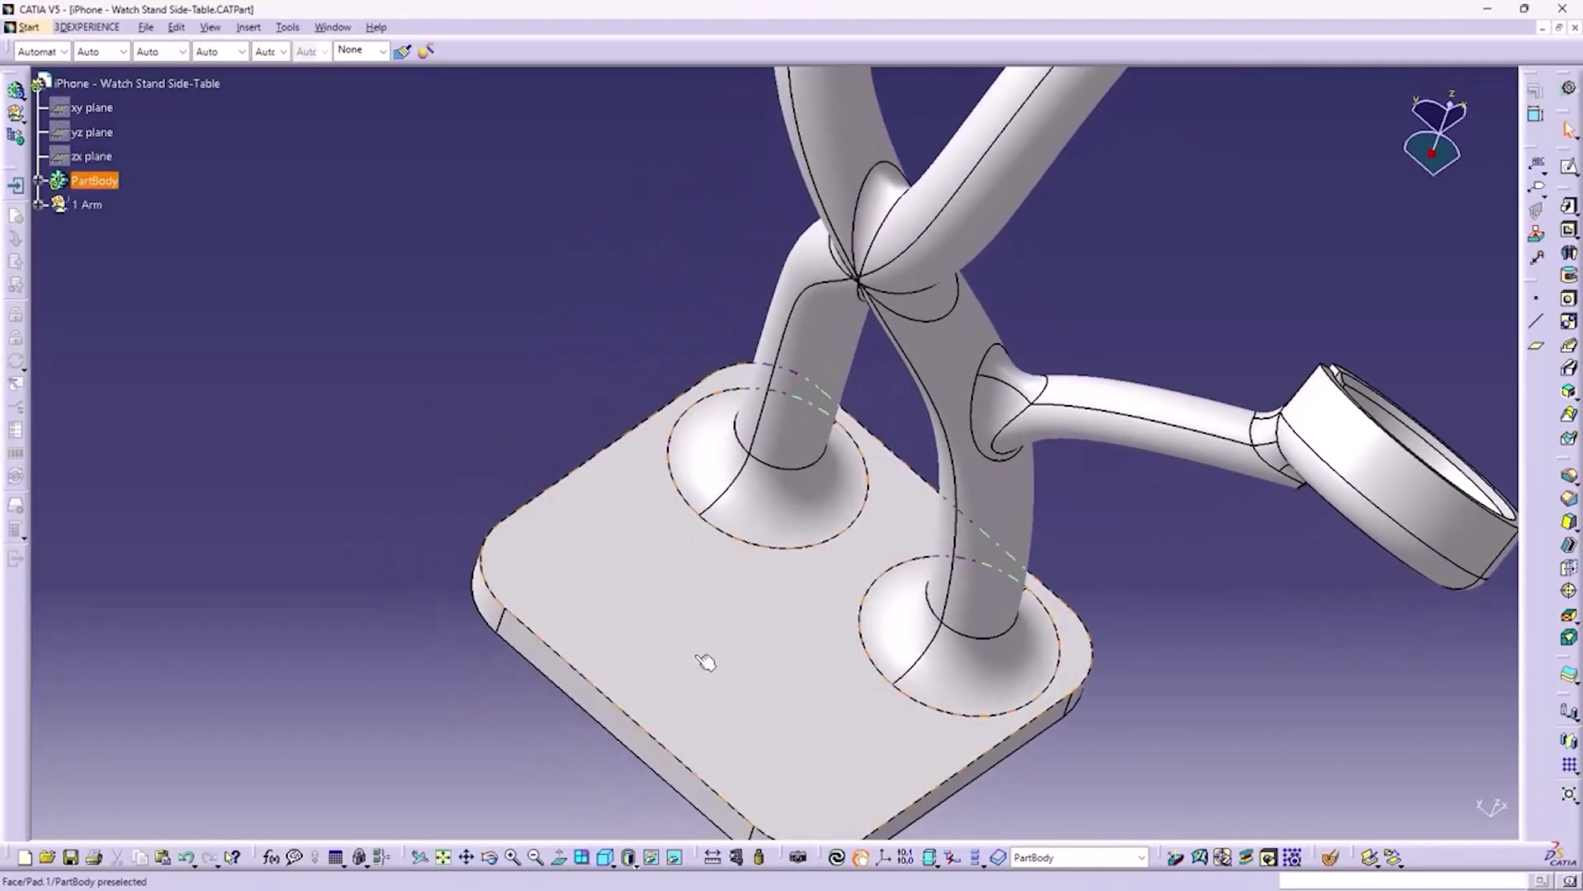
{"action": "left_click", "coordinate": [705, 662]}
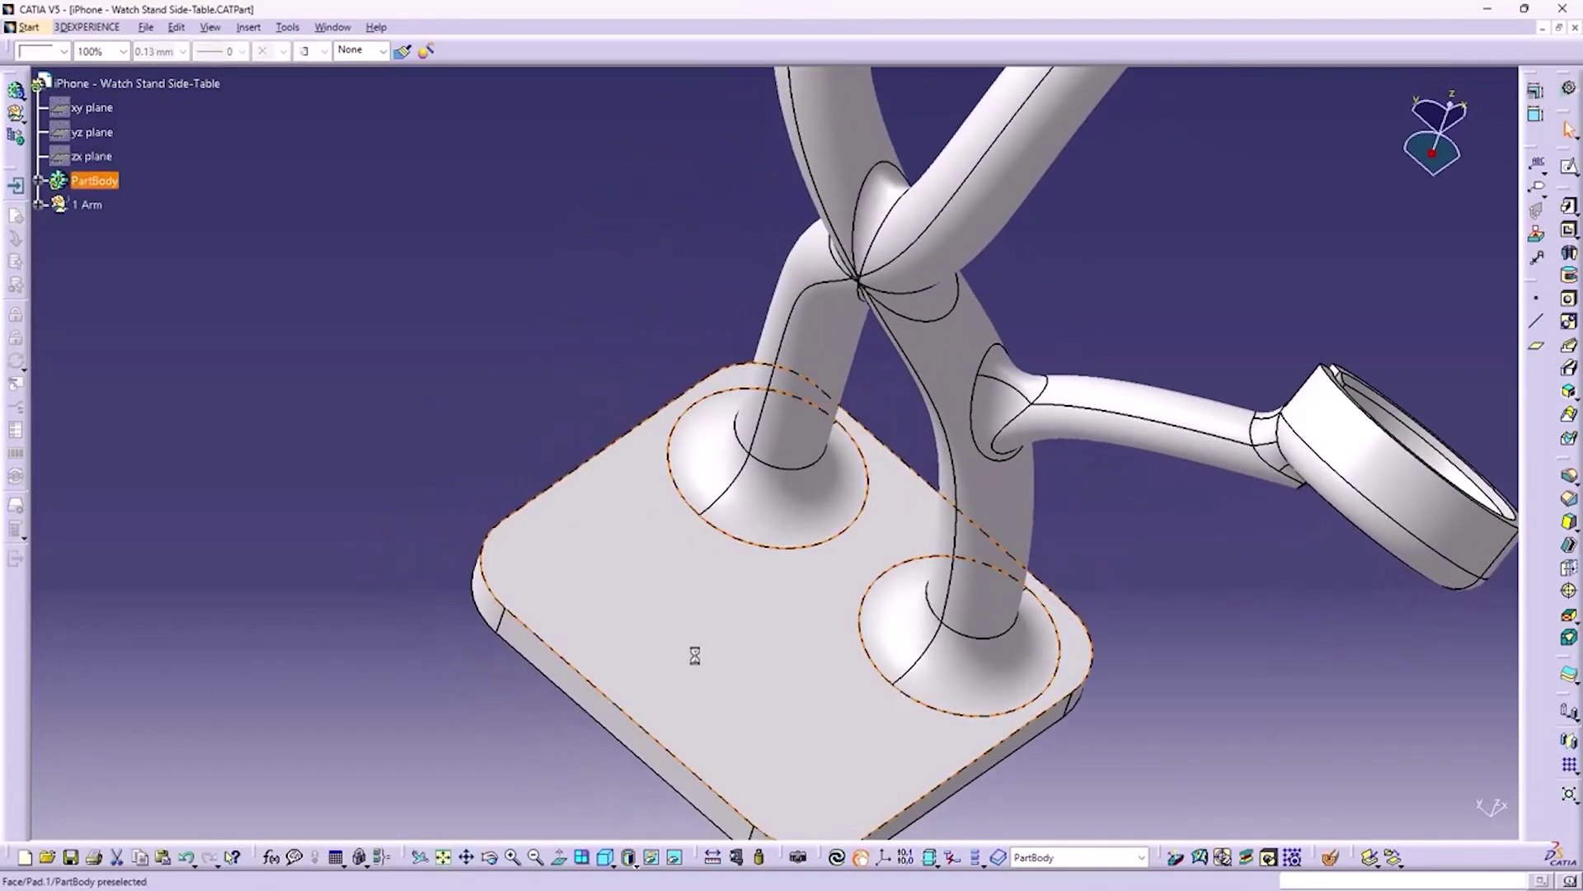
{"action": "left_click", "coordinate": [1569, 171]}
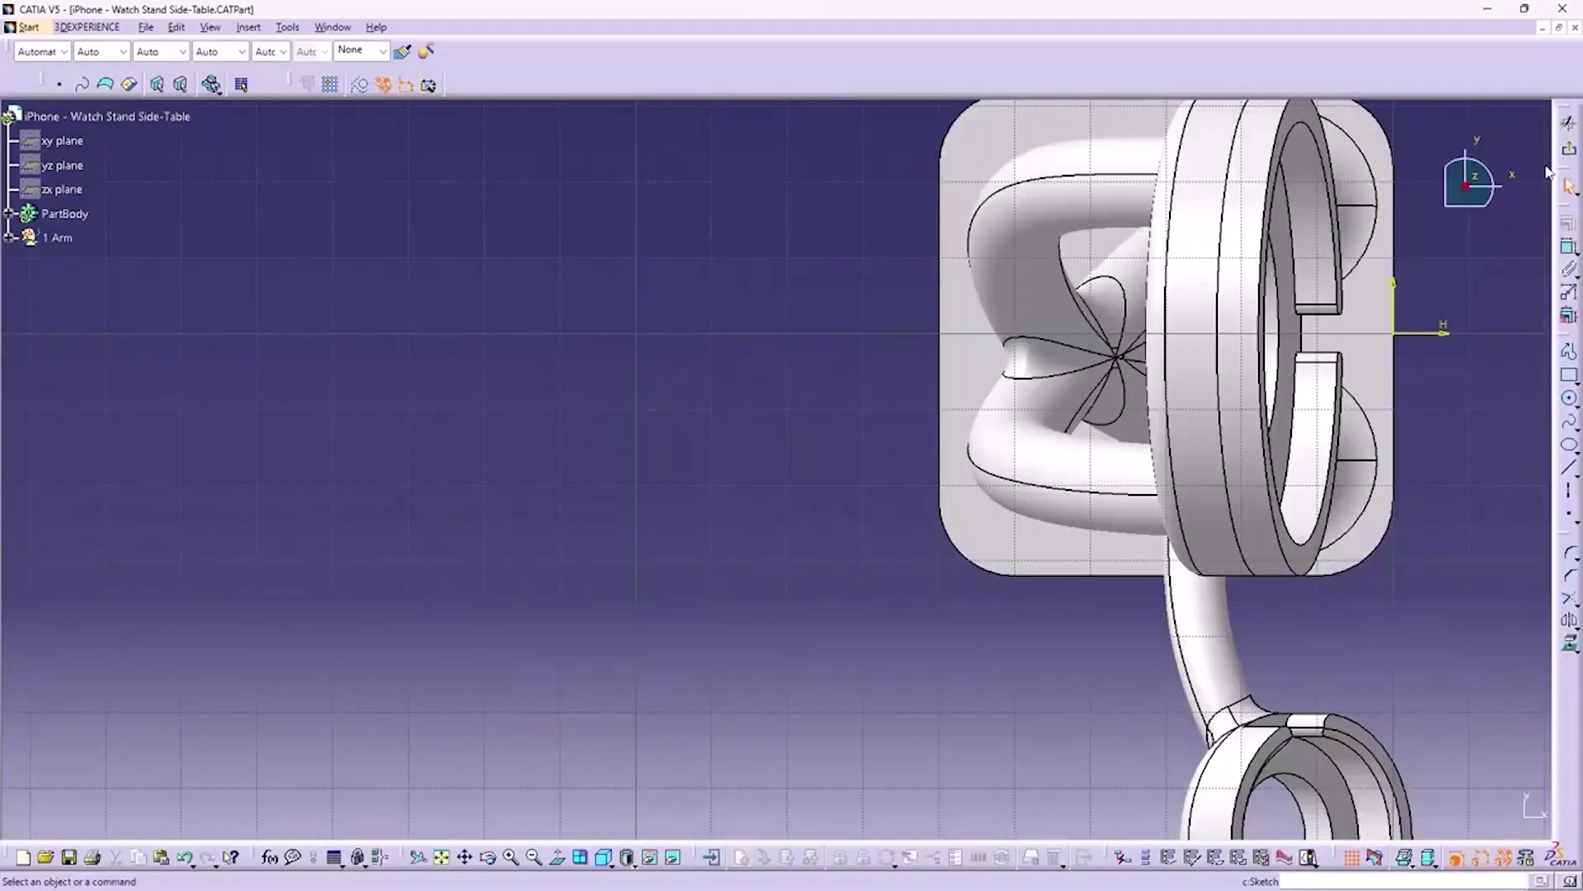
{"action": "middle_click_drag", "start_coordinate": [734, 442], "coordinate": [838, 449]}
{"action": "left_click", "coordinate": [1569, 400]}
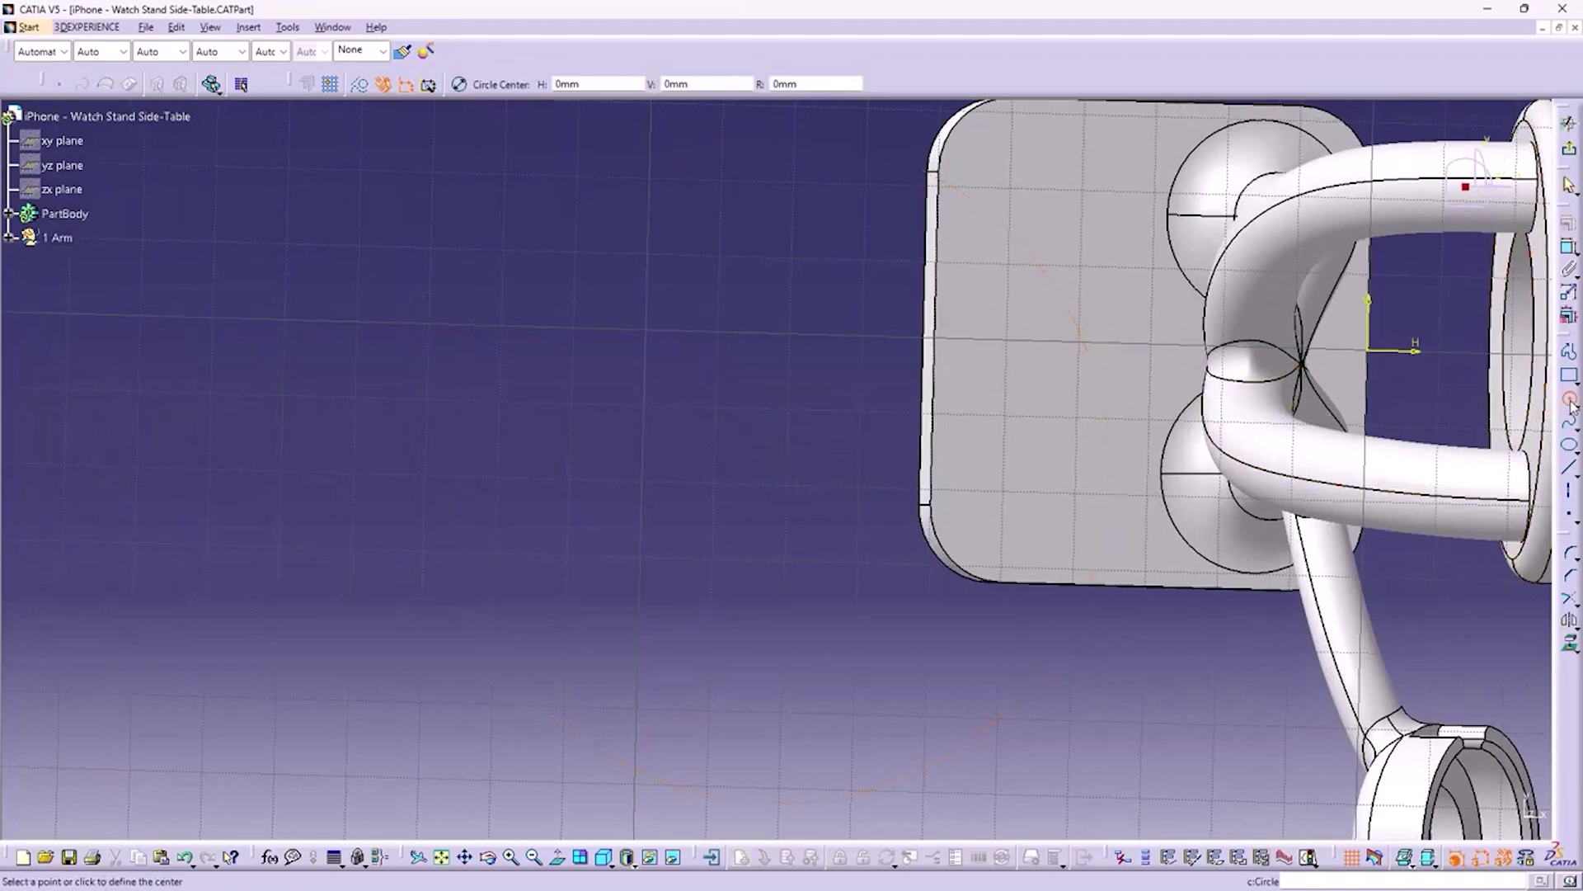
{"action": "left_click", "coordinate": [1058, 220]}
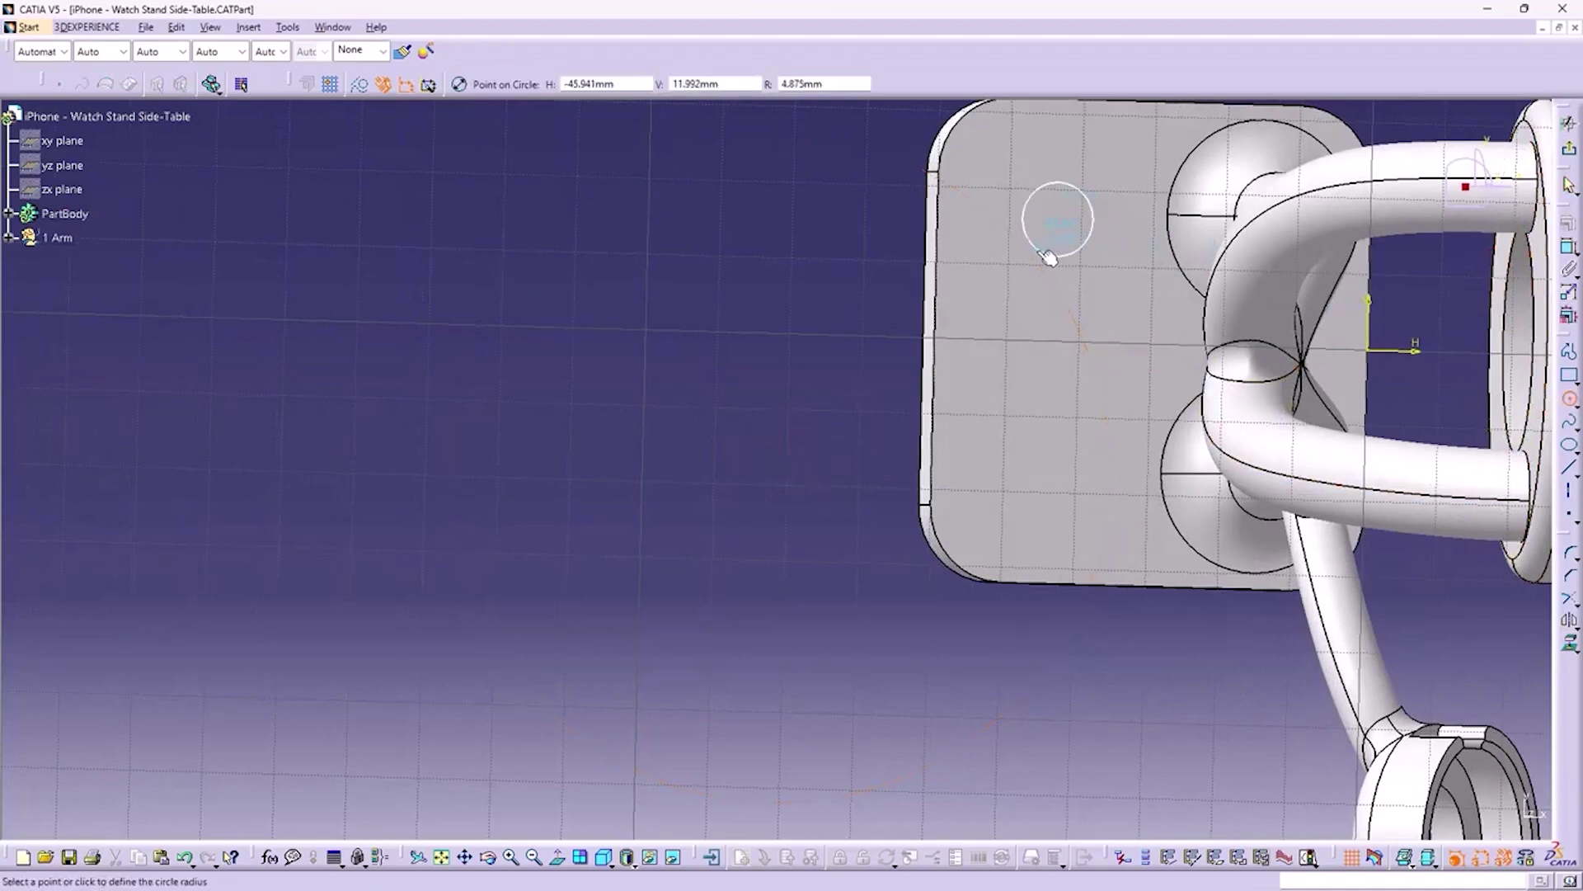
{"action": "left_click", "coordinate": [1047, 255]}
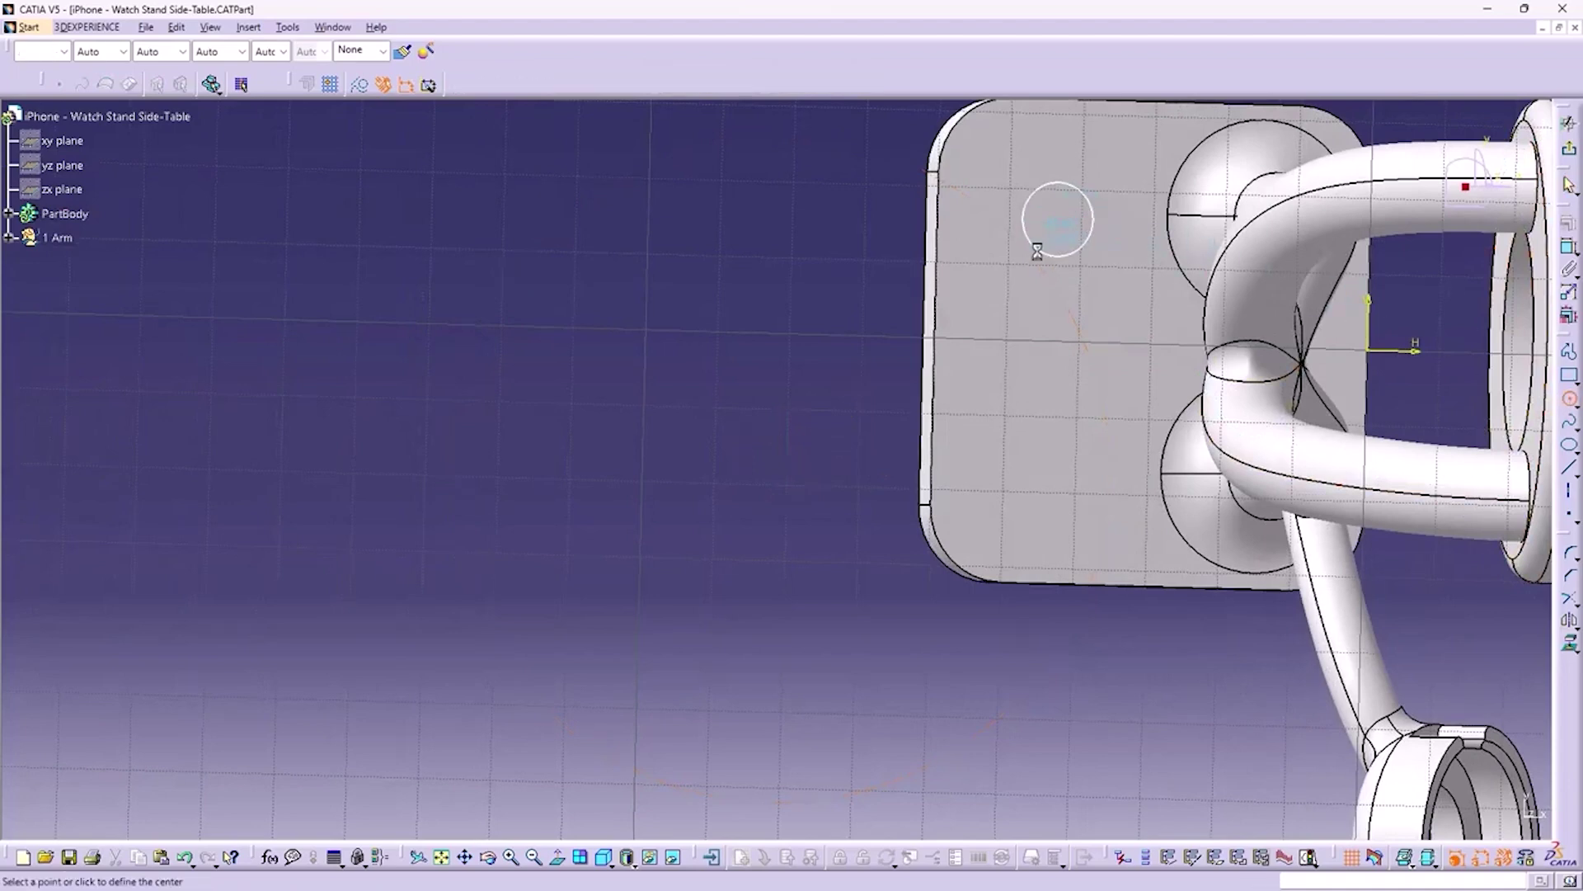
{"action": "left_click", "coordinate": [1043, 450]}
{"action": "left_click", "coordinate": [1000, 452]}
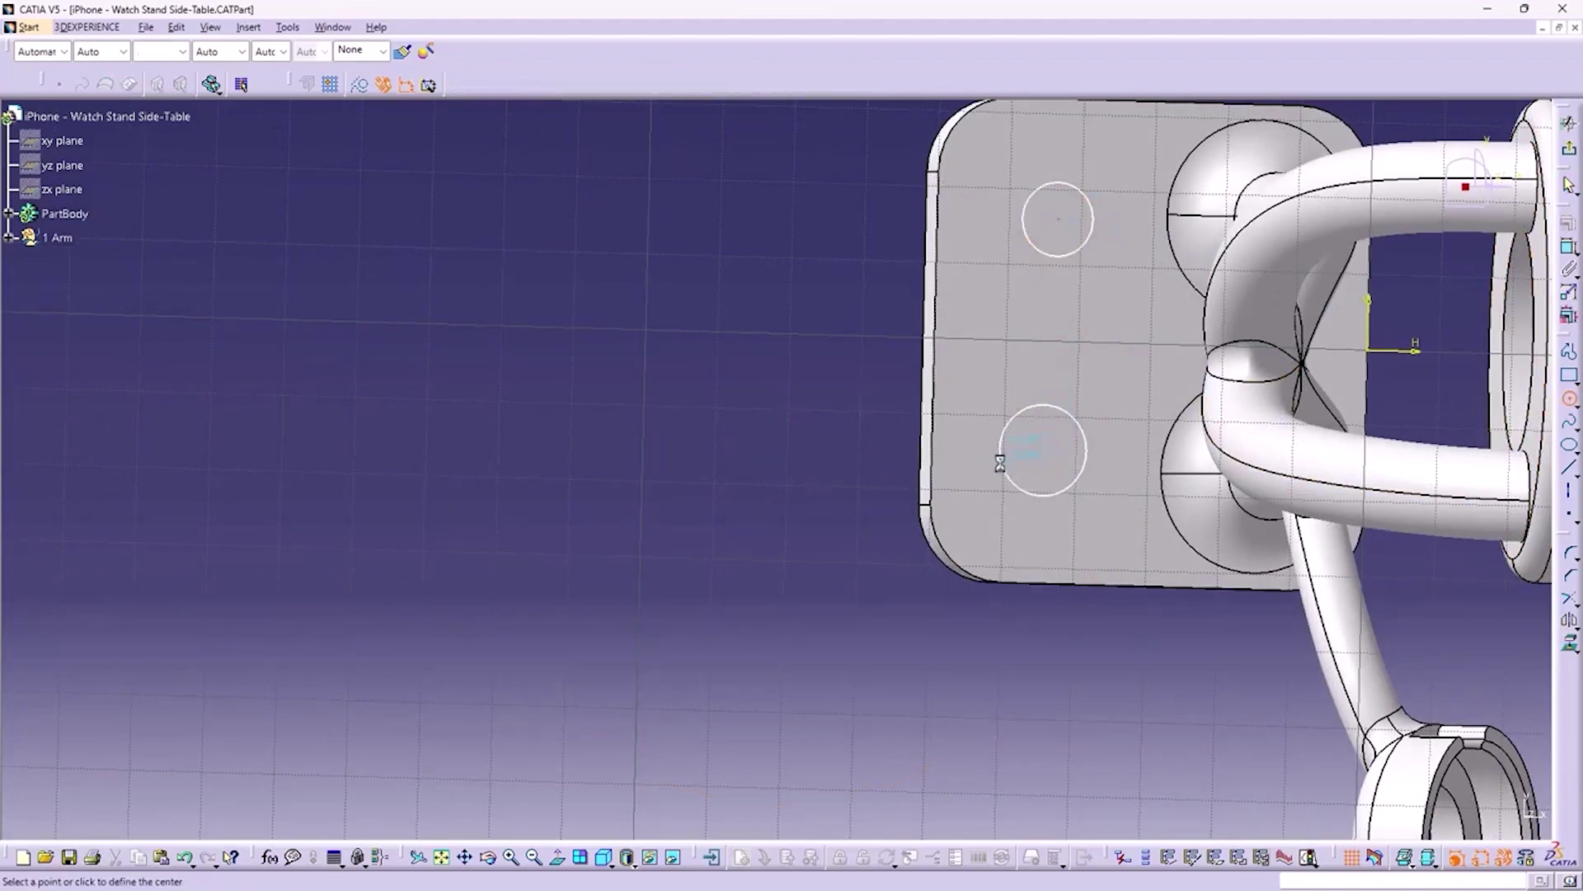
Constrain the two sketched circles to equal size and exit the sketch
{"action": "left_click", "coordinate": [1569, 246]}
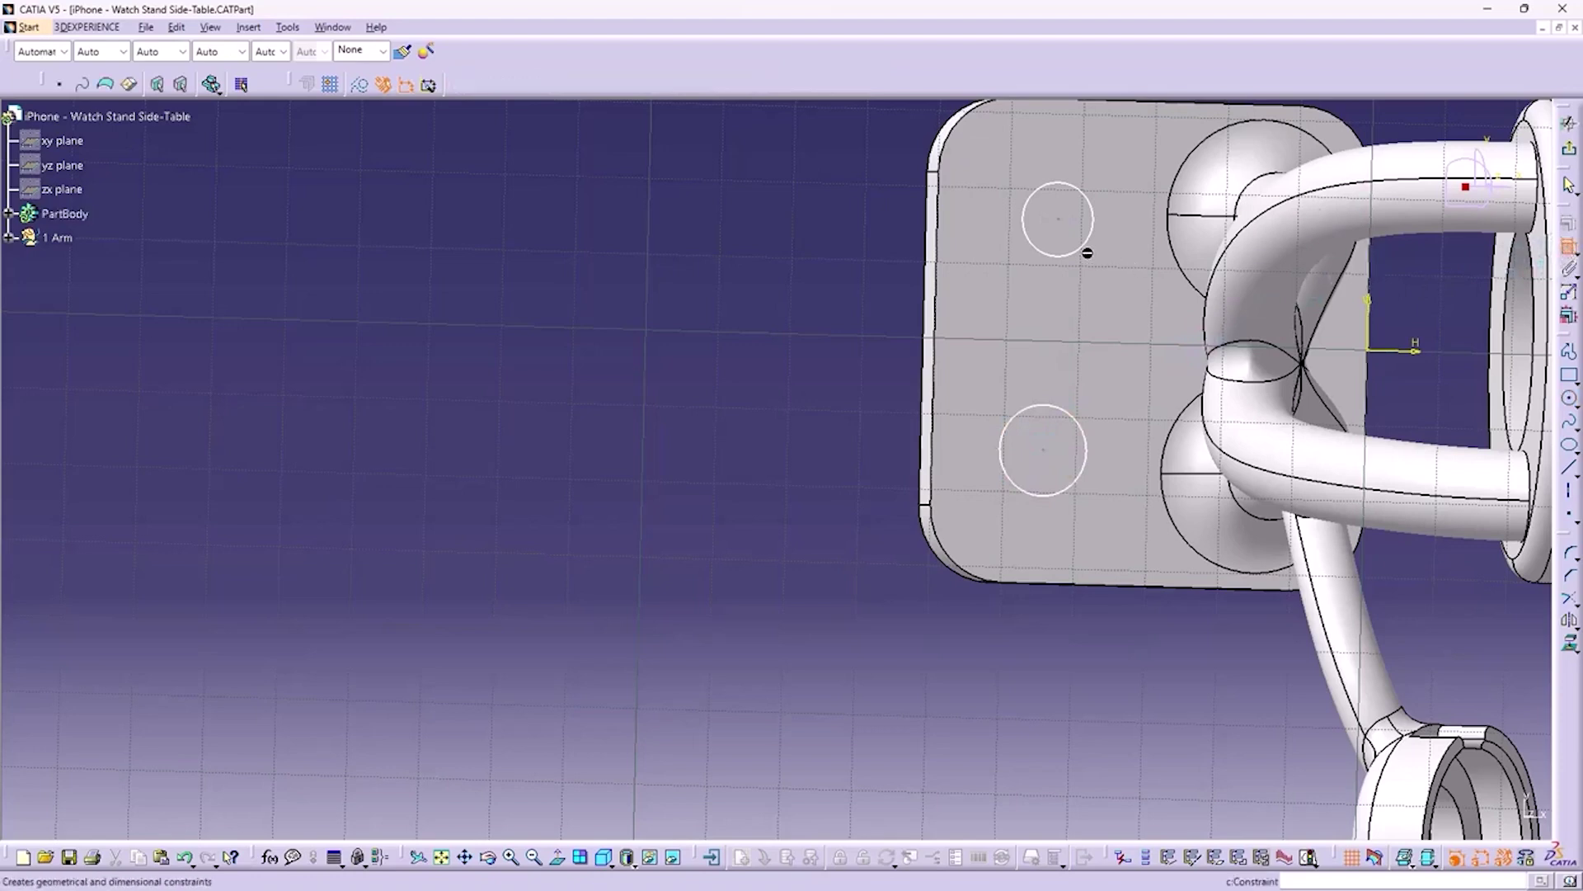
{"action": "left_click", "coordinate": [1088, 253]}
{"action": "left_click", "coordinate": [1034, 410]}
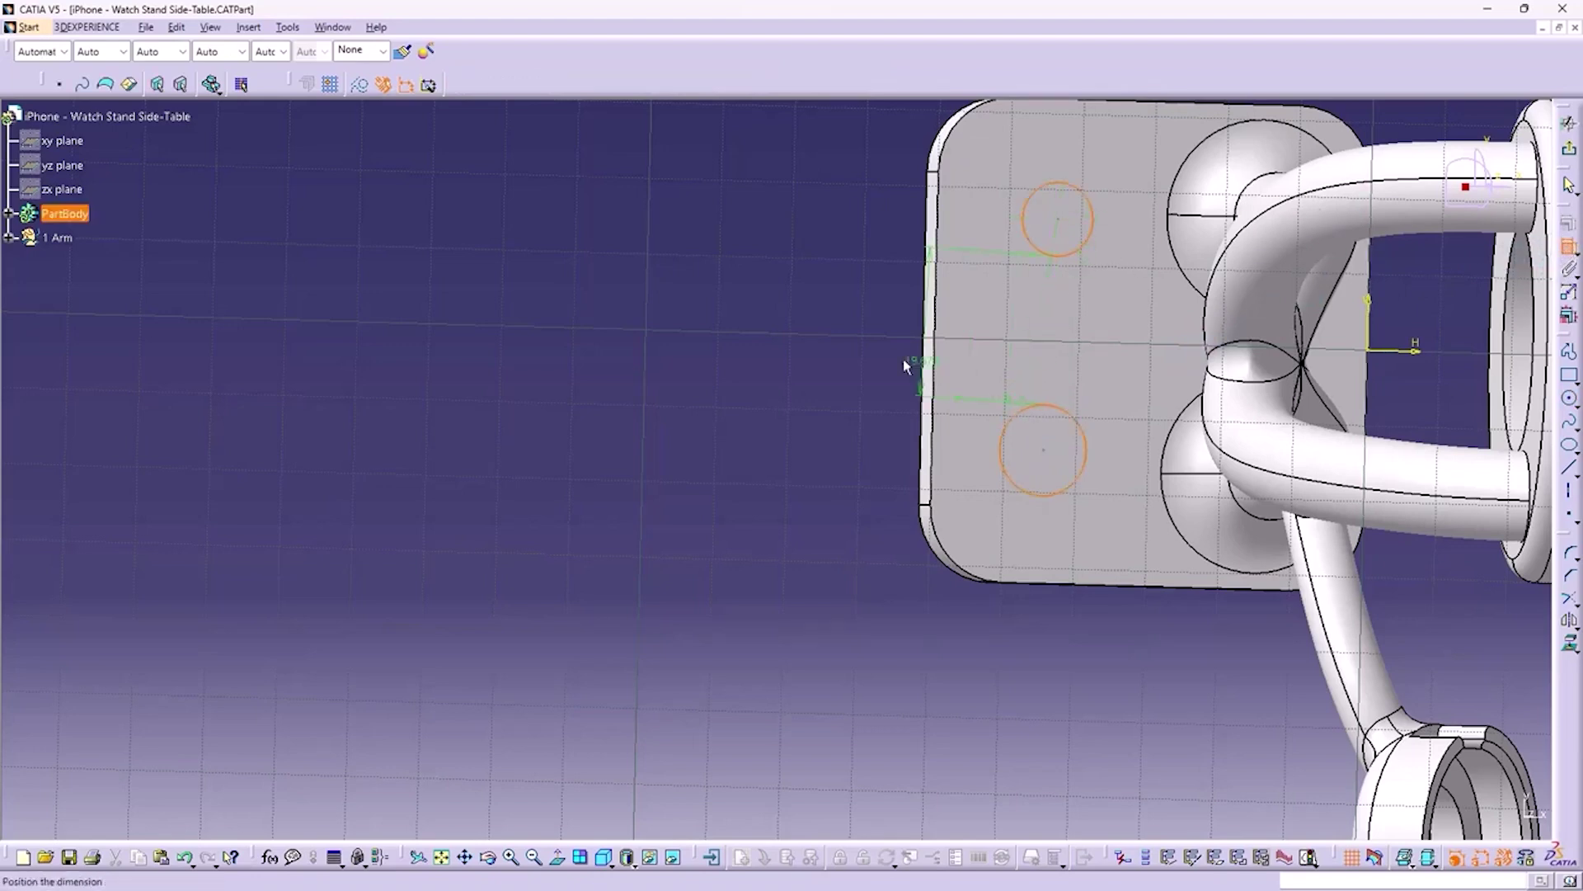
{"action": "right_click", "coordinate": [842, 334]}
{"action": "left_click", "coordinate": [881, 532]}
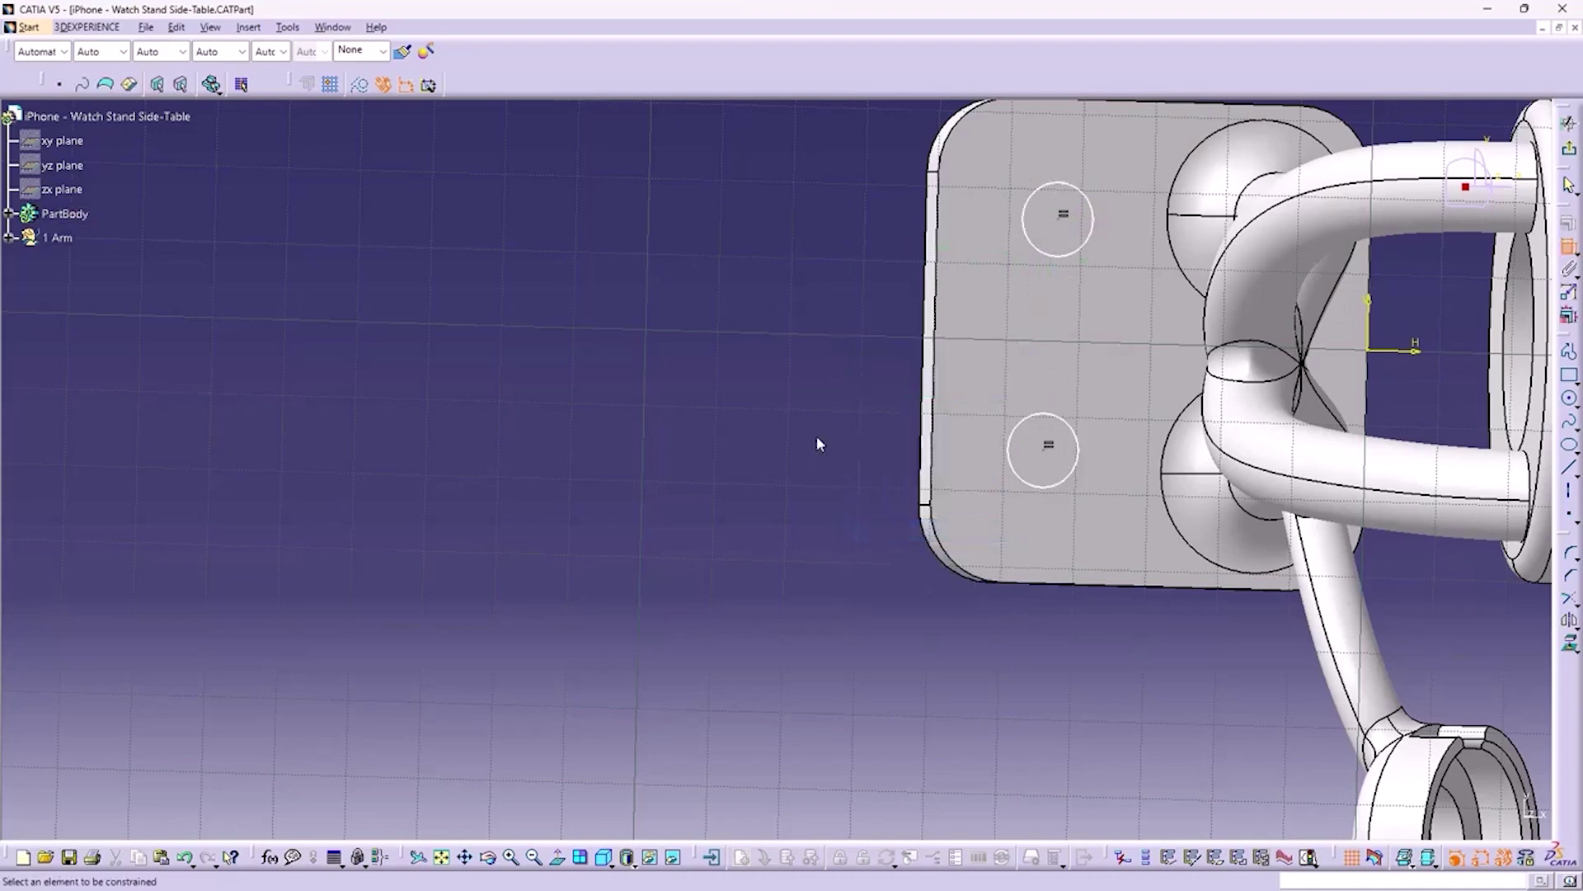
{"action": "left_click", "coordinate": [1568, 151]}
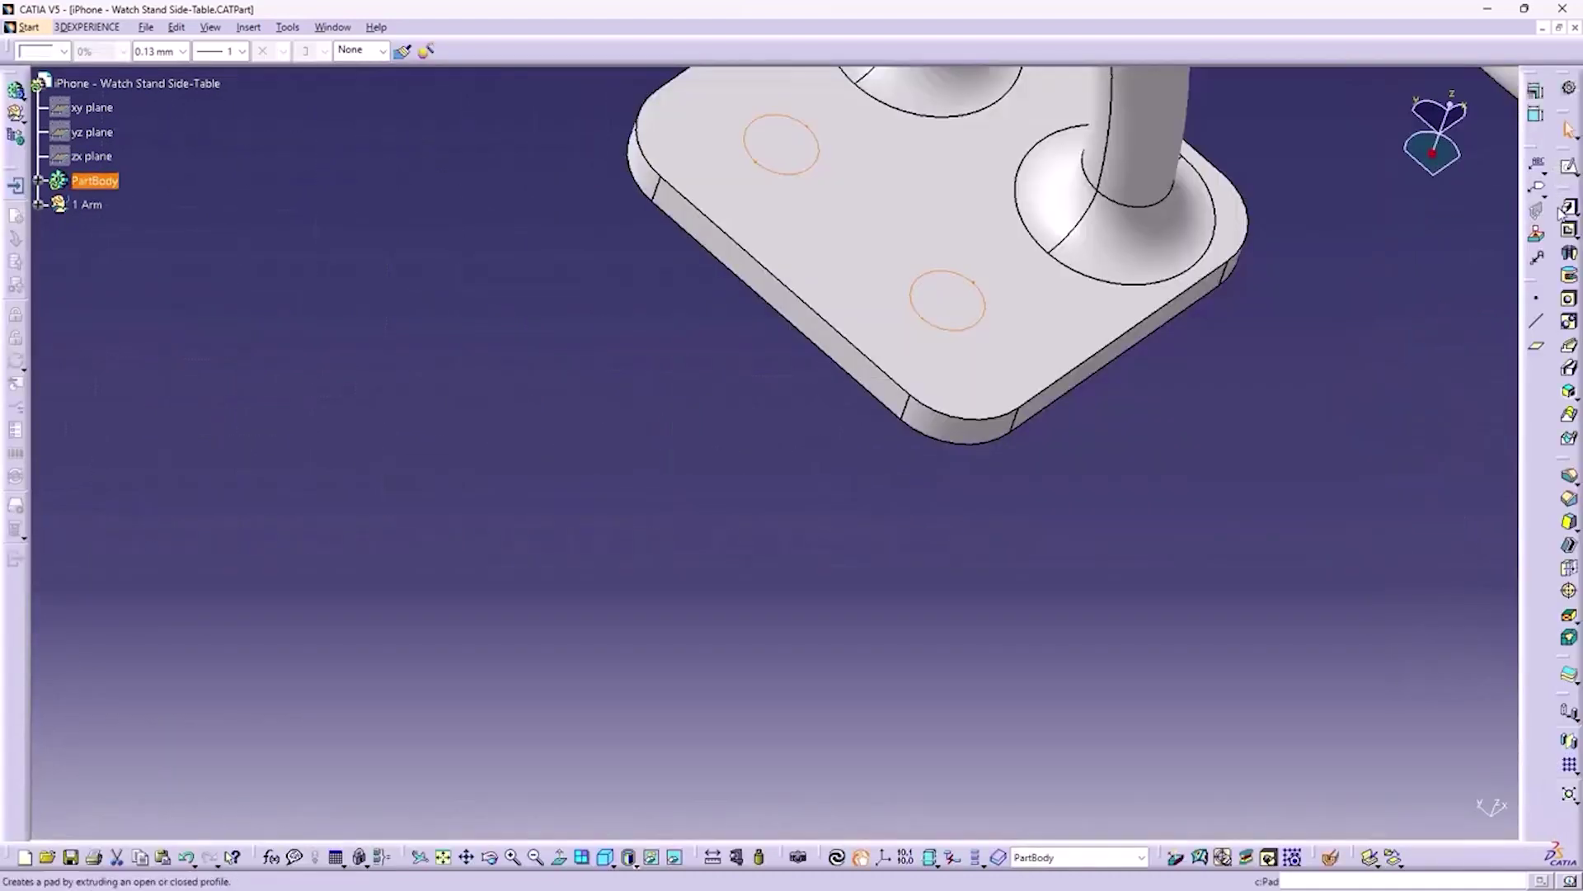
Cut both circles through the base plate with a Pocket of type Up to last
{"action": "left_click", "coordinate": [1568, 231]}
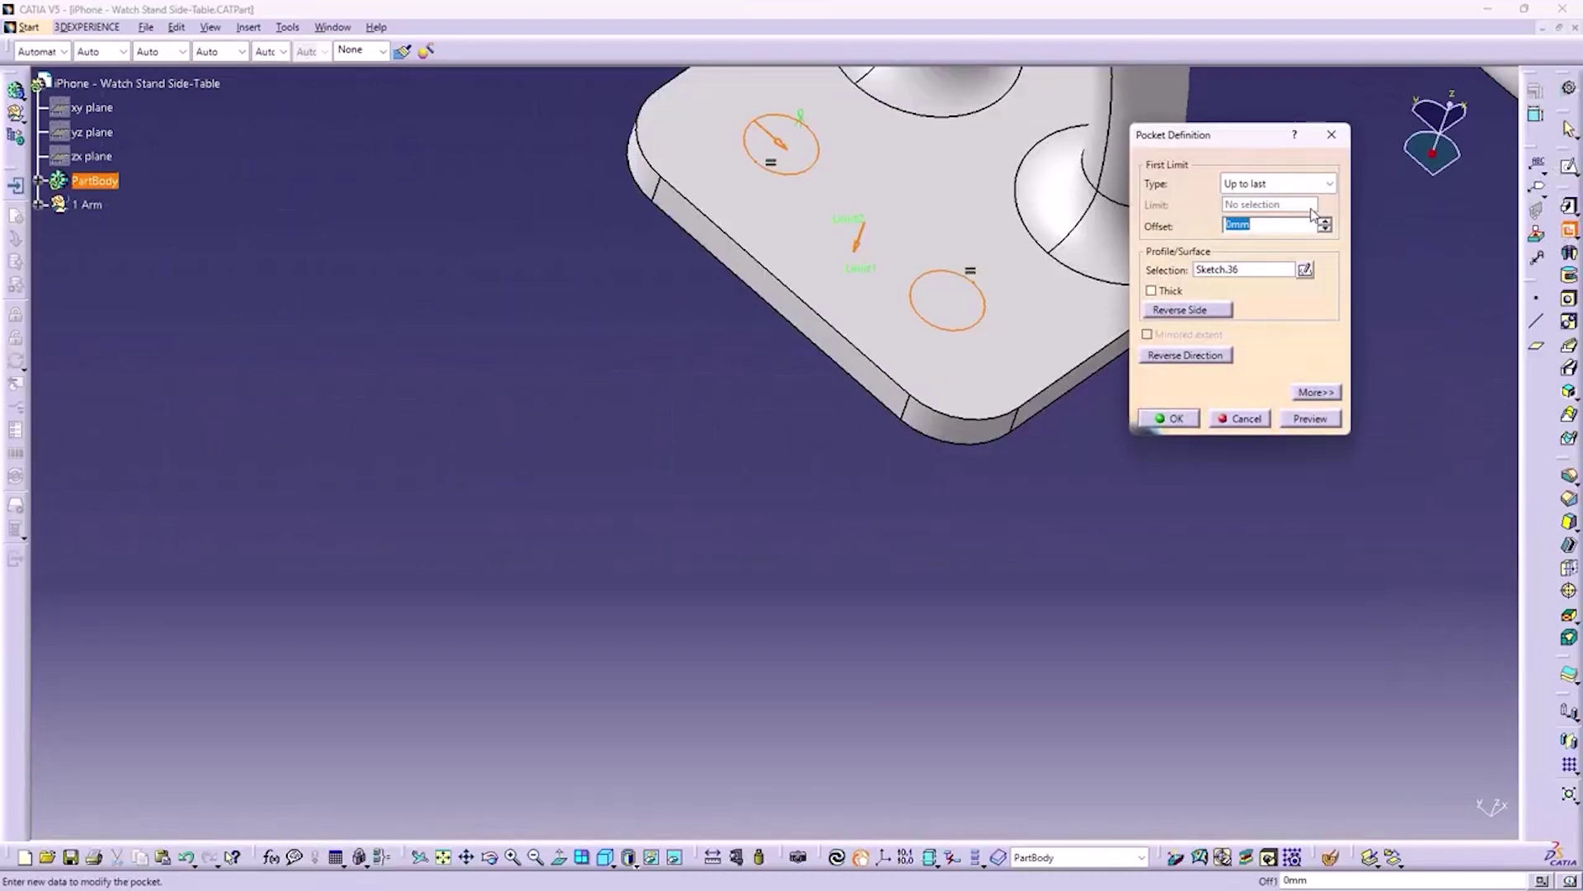
{"action": "left_click", "coordinate": [1330, 183]}
{"action": "left_click", "coordinate": [1259, 236]}
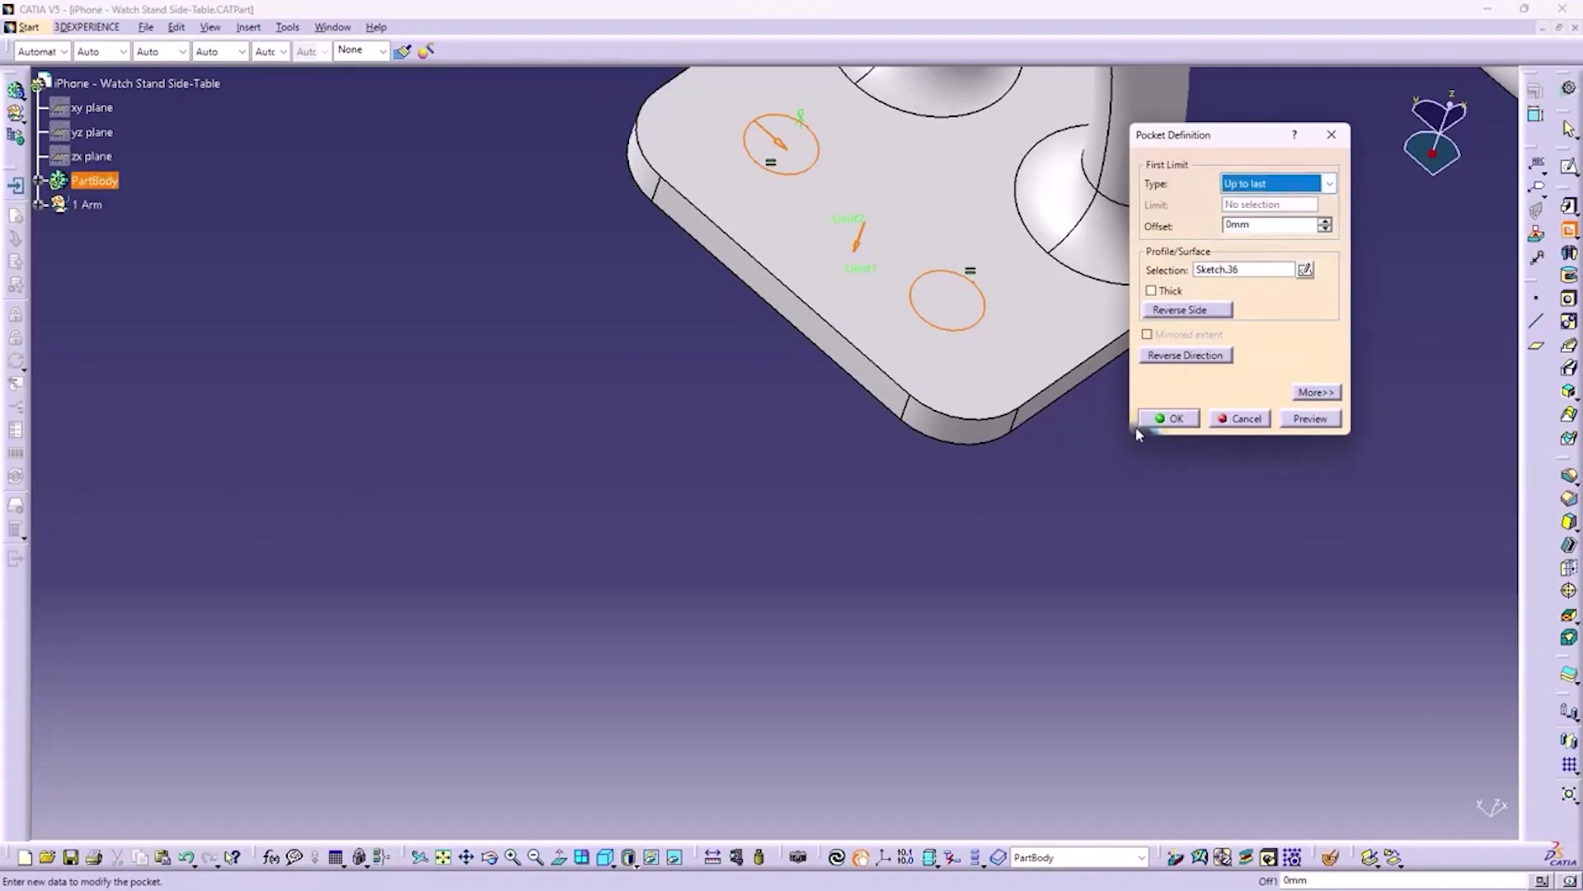
{"action": "left_click", "coordinate": [1172, 418]}
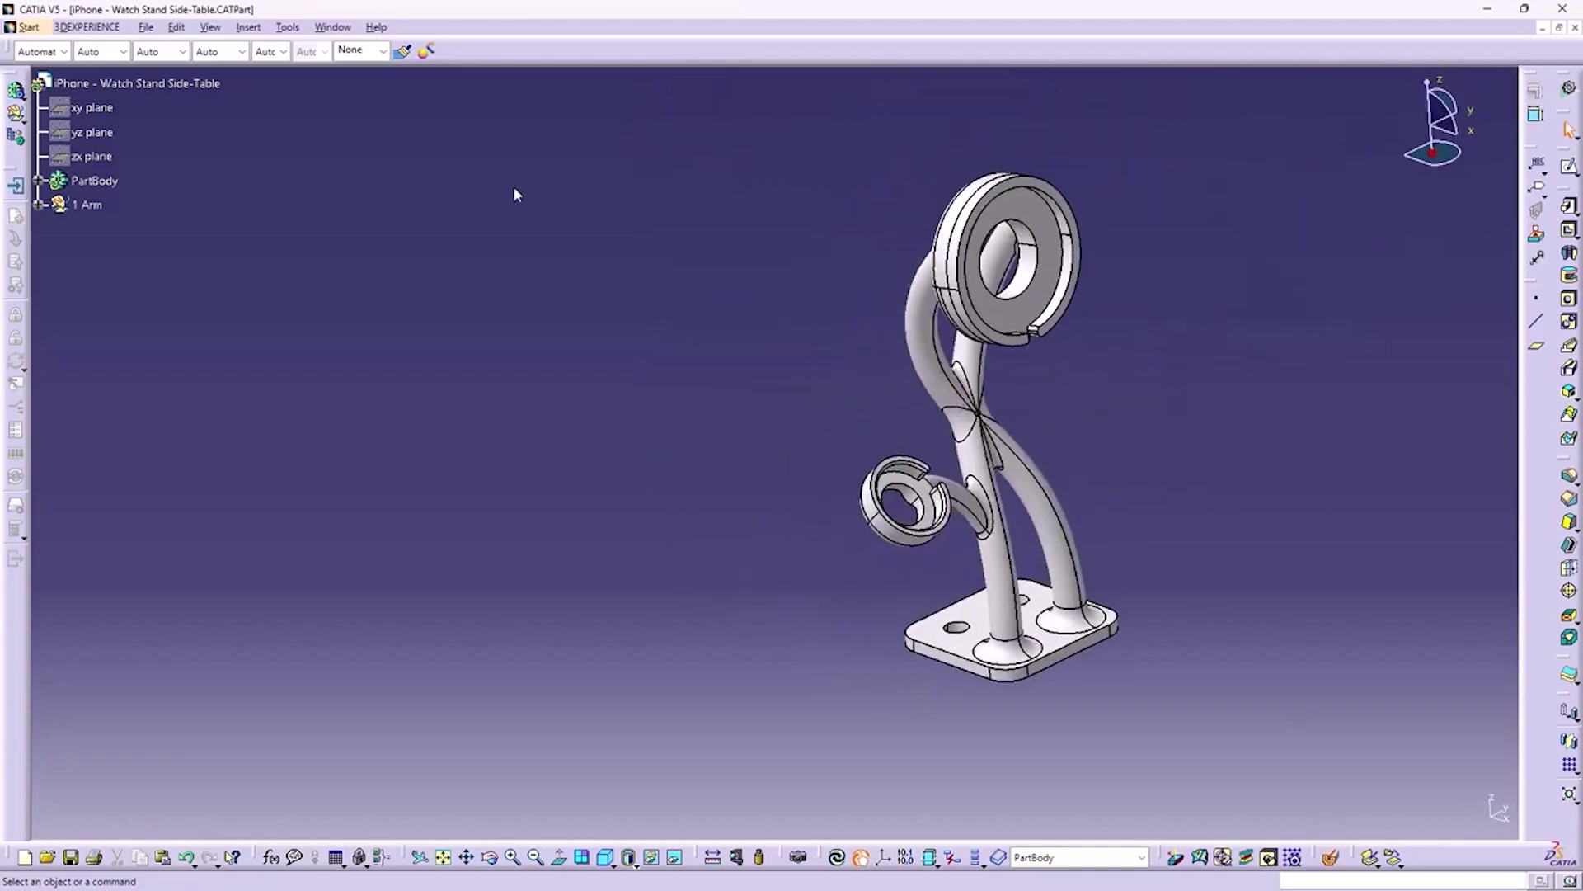
Return to the iPhone - Watch Stand Side-Table.CATProduct assembly and save all open documents
{"action": "left_click", "coordinate": [332, 26]}
{"action": "left_click", "coordinate": [422, 141]}
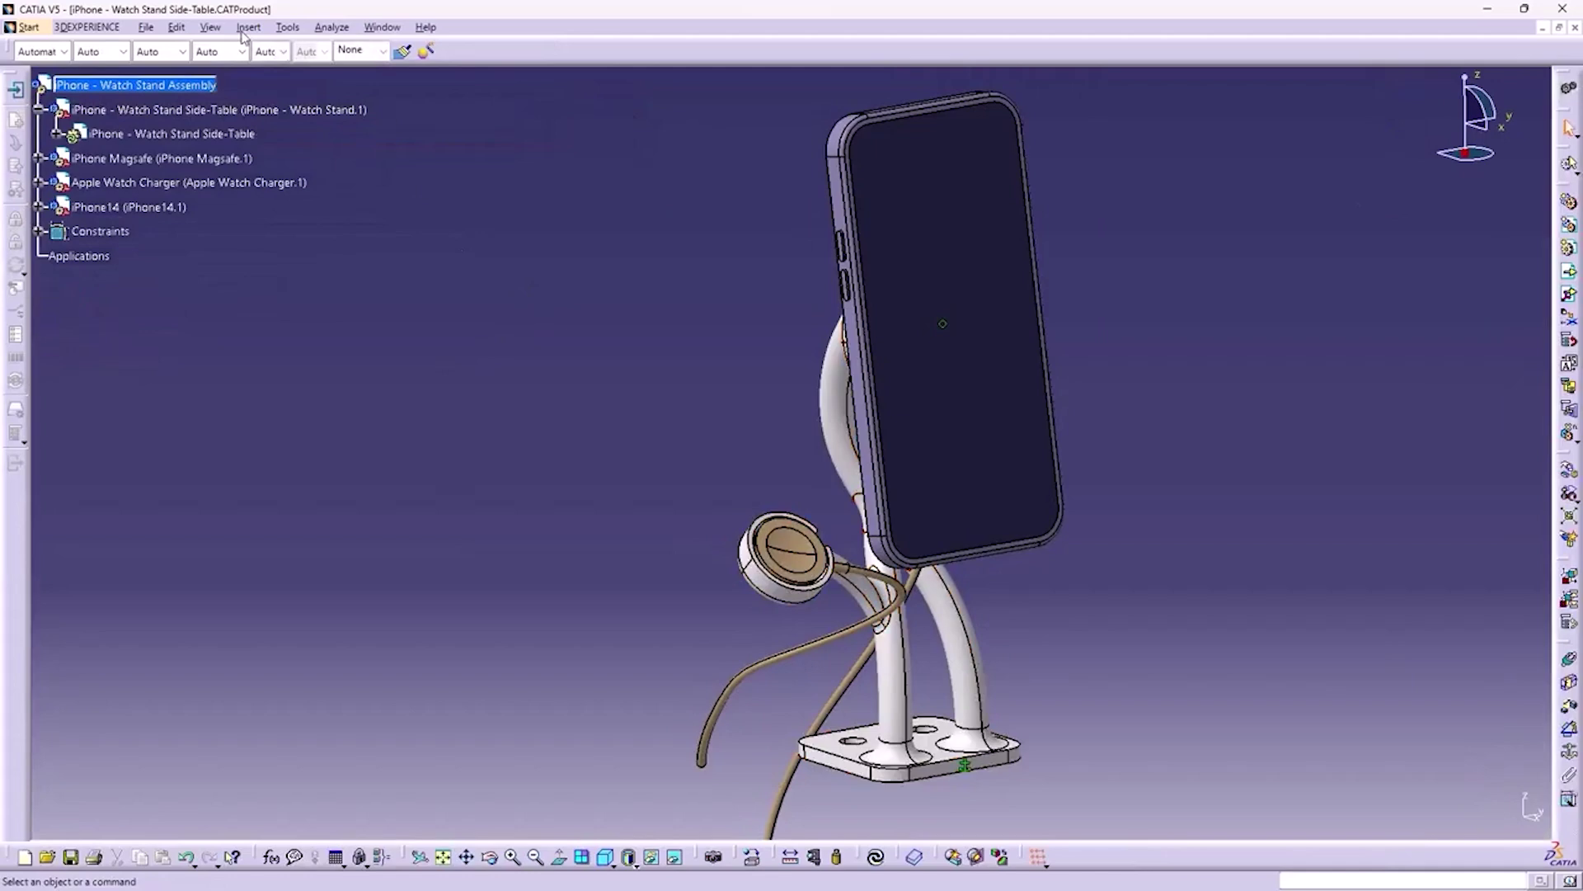
{"action": "left_click", "coordinate": [147, 28]}
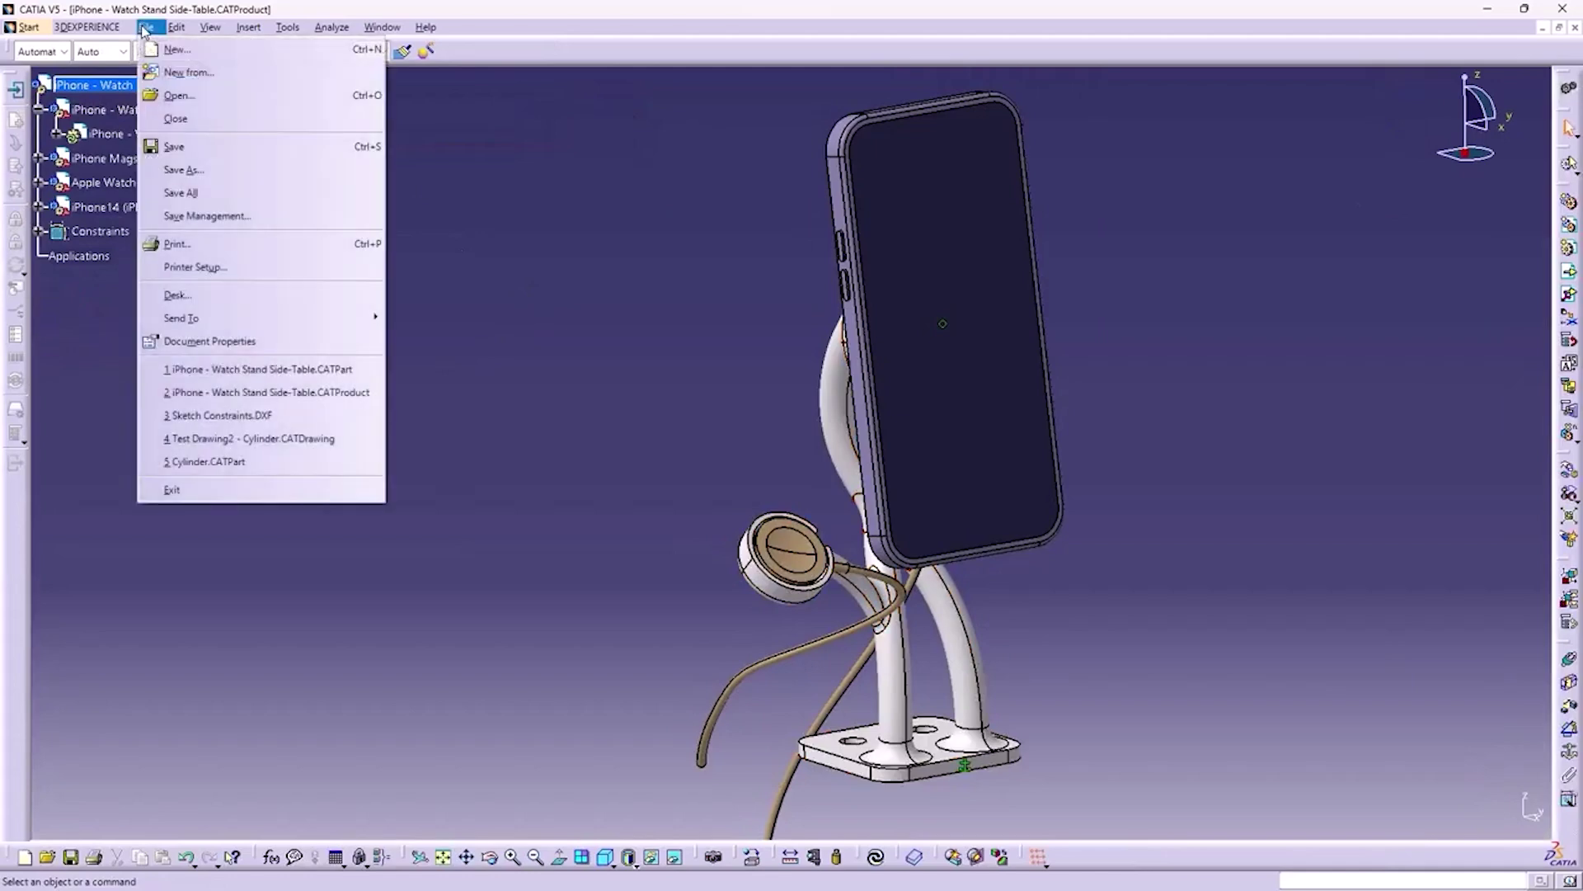
{"action": "left_click", "coordinate": [182, 196]}
{"action": "left_click", "coordinate": [784, 486]}
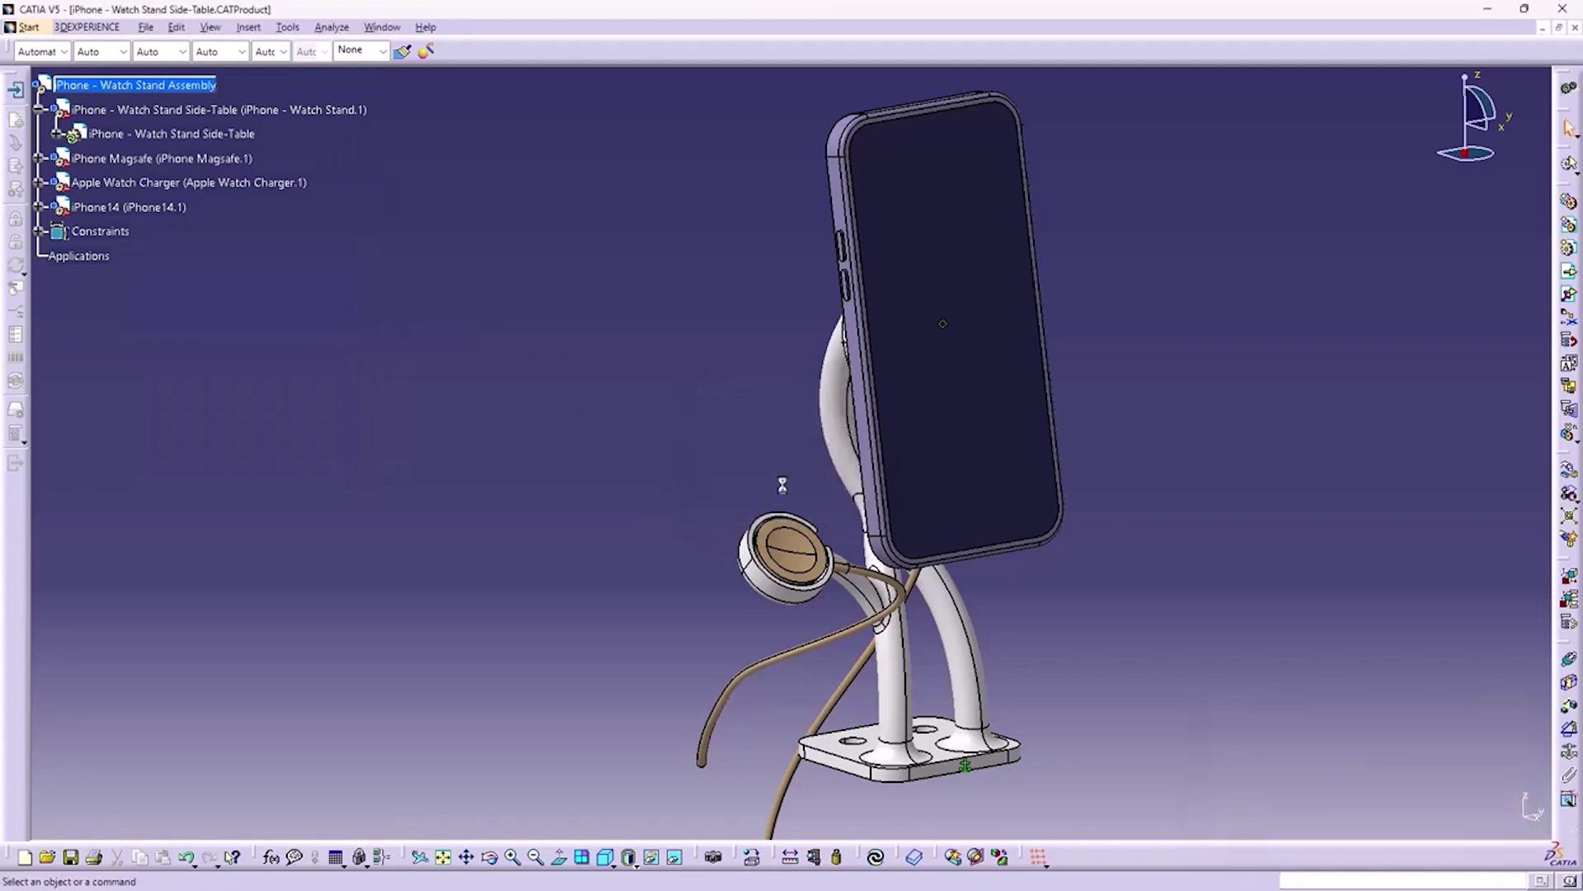
Switch to SOLIDWORKS, rebuild the assembly and update the linked stand part from its modified CATPart
{"action": "left_click", "coordinate": [1495, 7]}
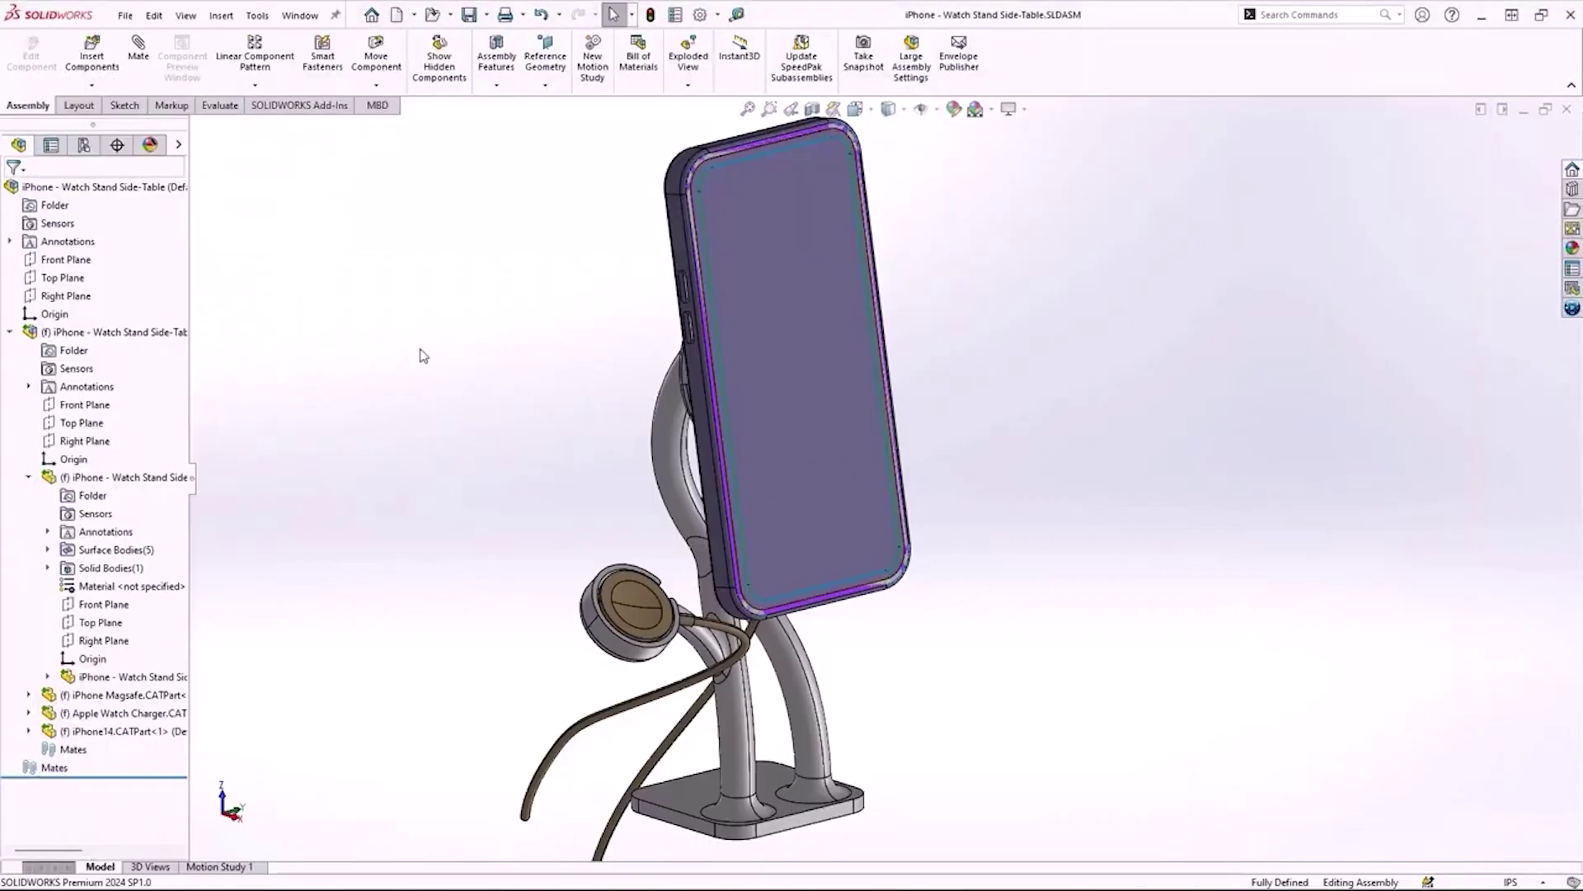
{"action": "left_click", "coordinate": [651, 16]}
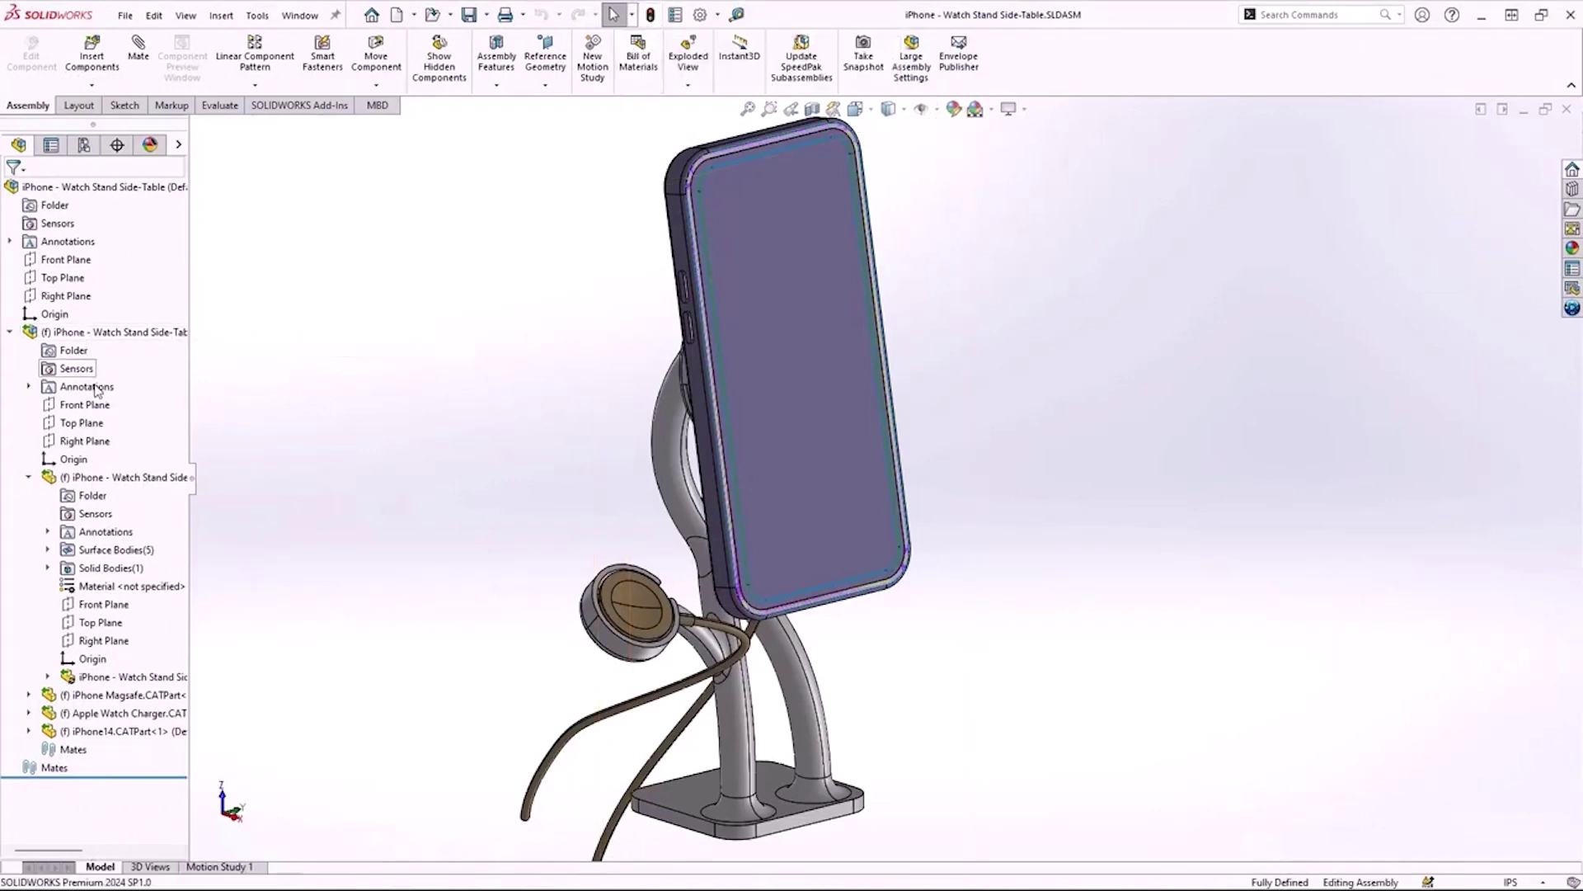
{"action": "left_click", "coordinate": [83, 680]}
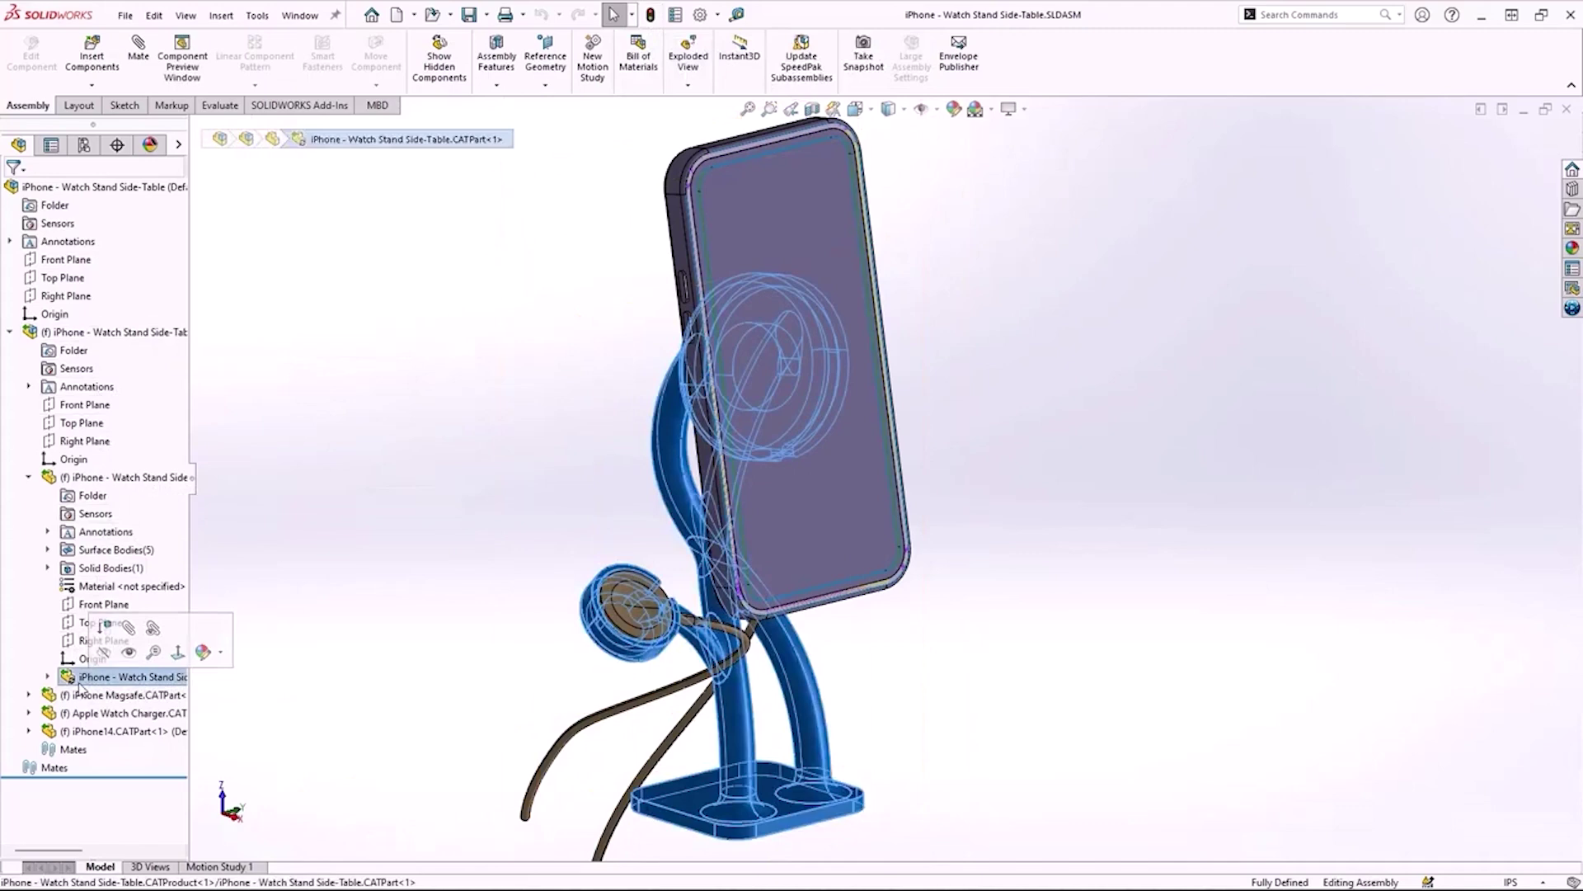
{"action": "left_click", "coordinate": [68, 477]}
{"action": "right_click", "coordinate": [68, 480]}
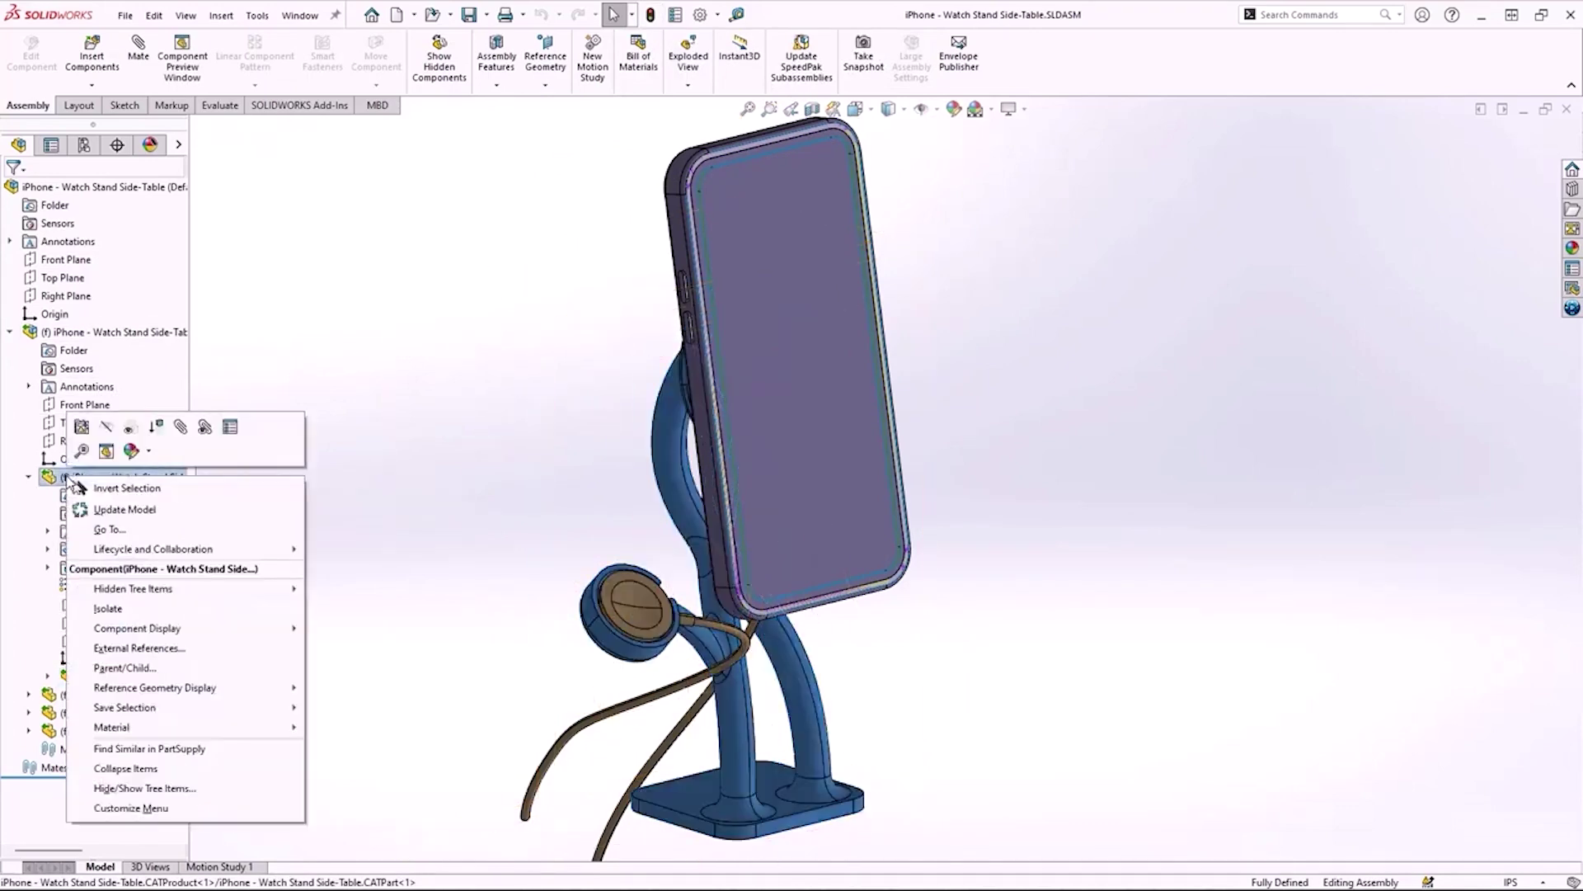
{"action": "left_click", "coordinate": [114, 510]}
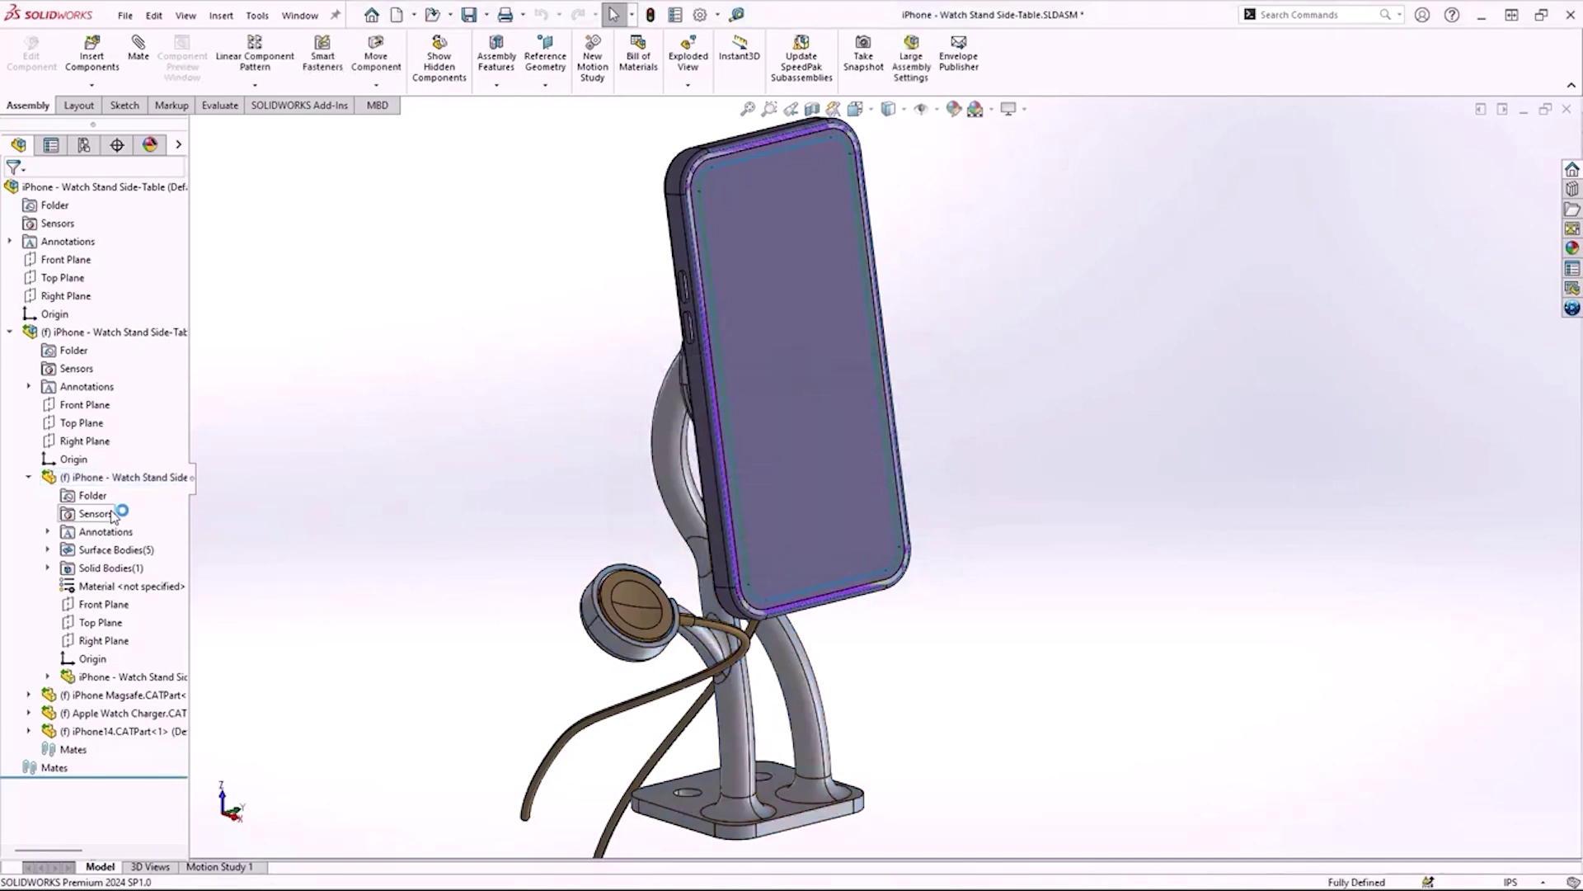
{"action": "key", "text": "Left"}
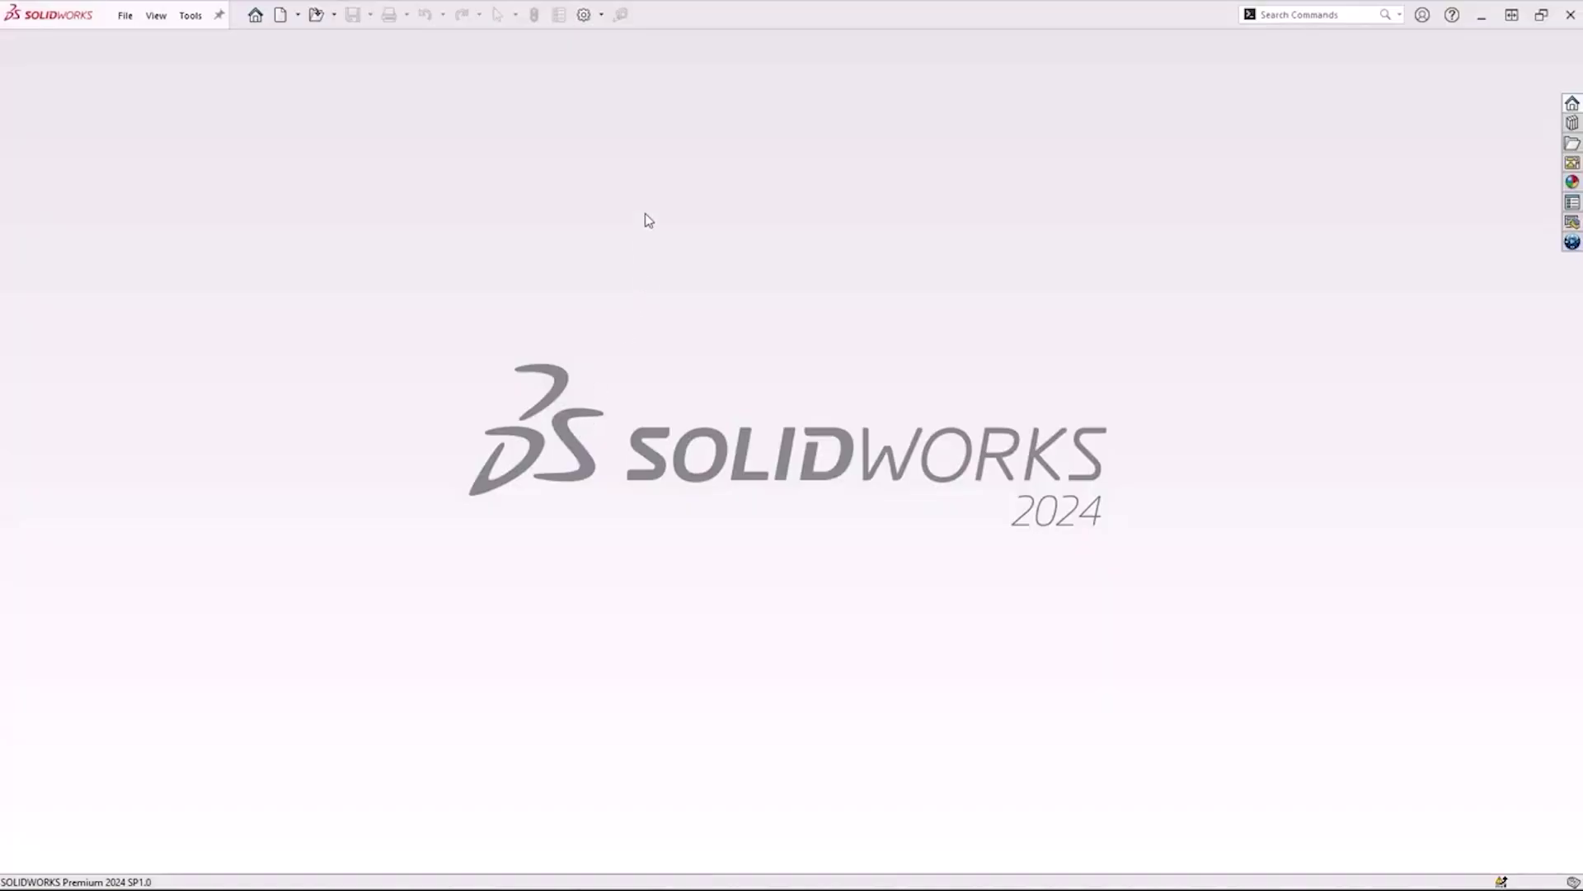
Turn off Enable 3D Interconnect in the general import options of the system settings
{"action": "left_click", "coordinate": [584, 15]}
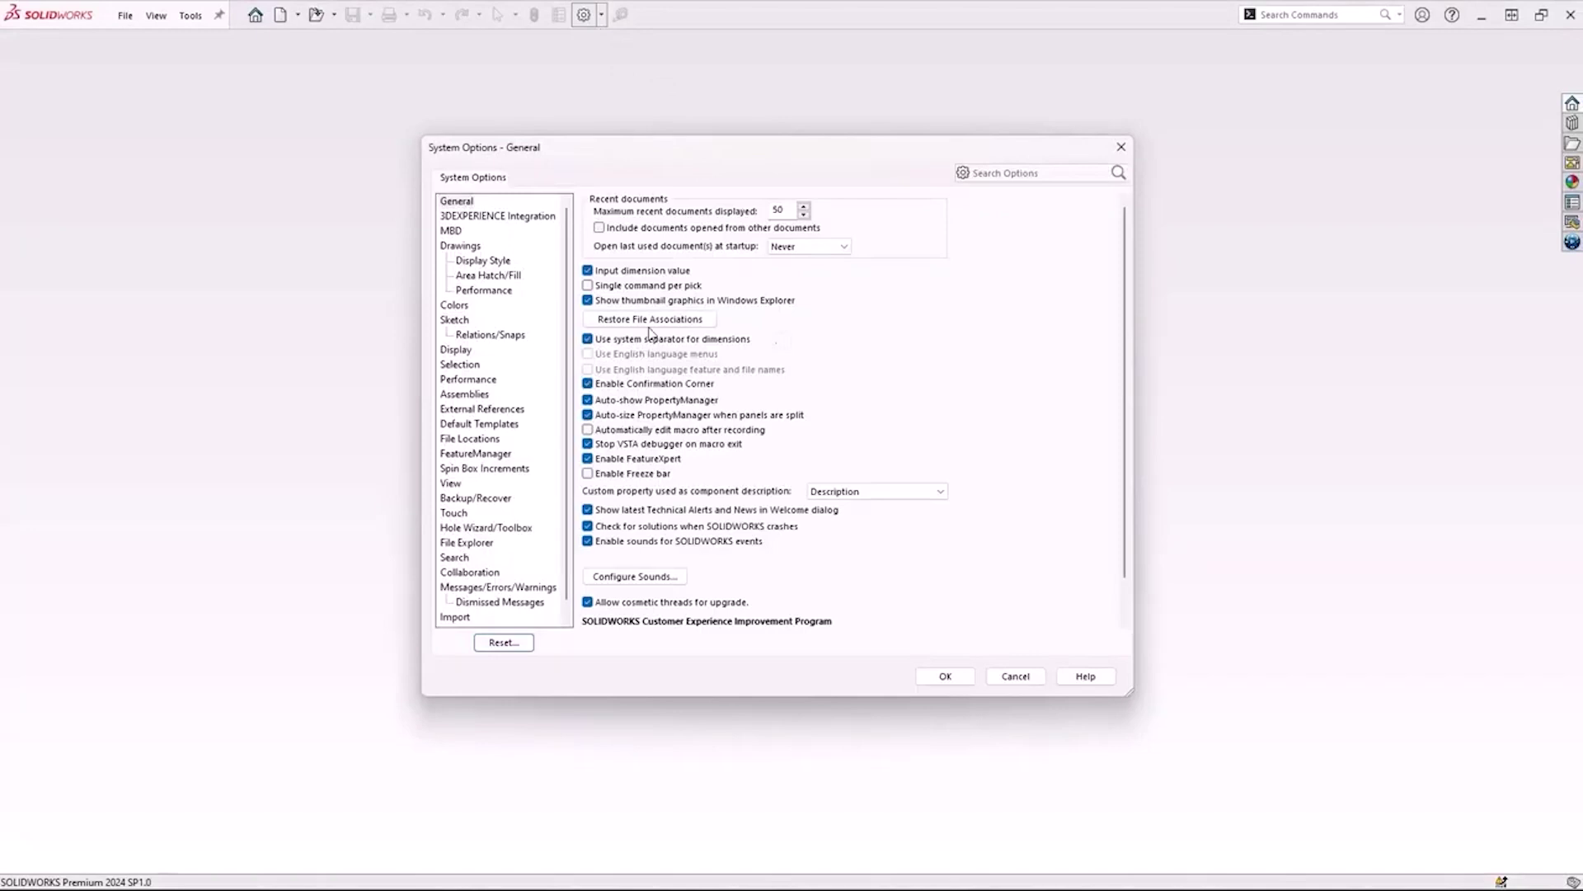
{"action": "left_click", "coordinate": [454, 617]}
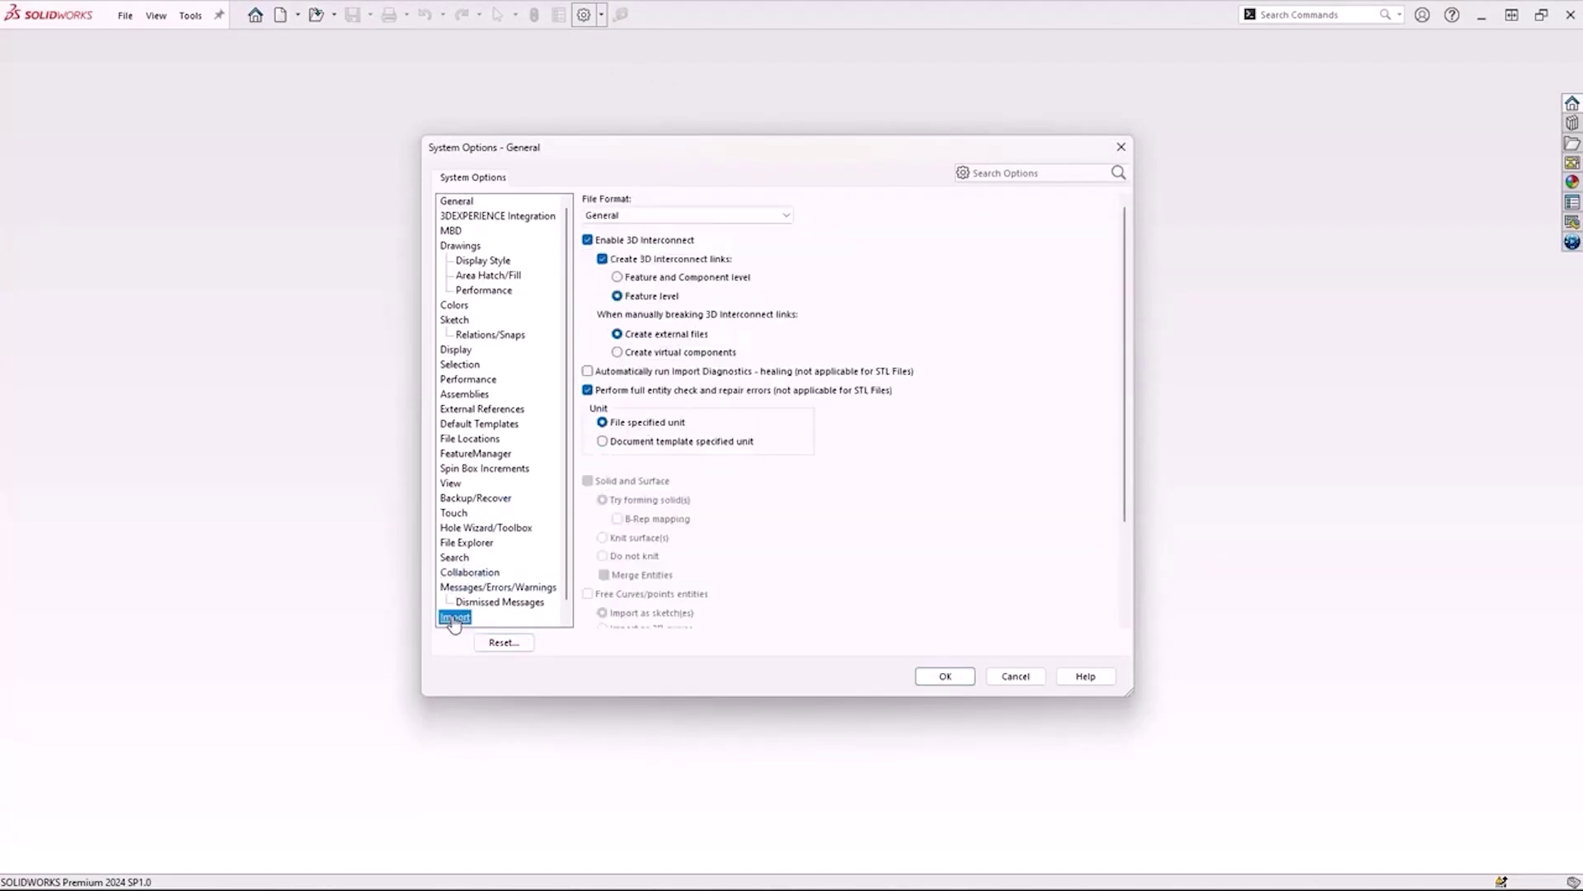
{"action": "left_click", "coordinate": [588, 240]}
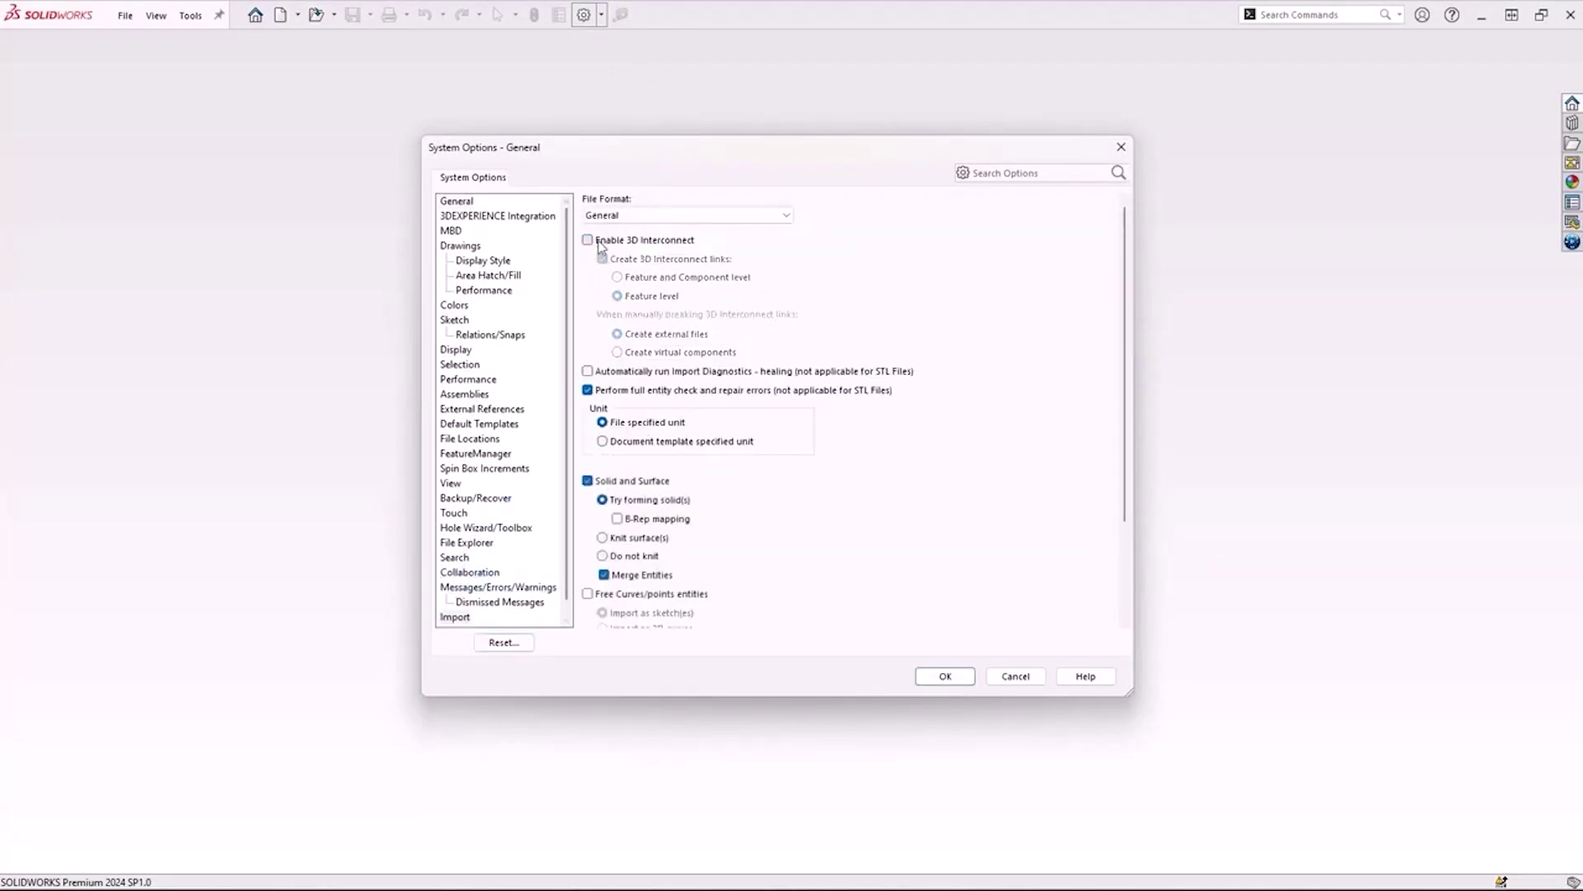
{"action": "left_click", "coordinate": [945, 676]}
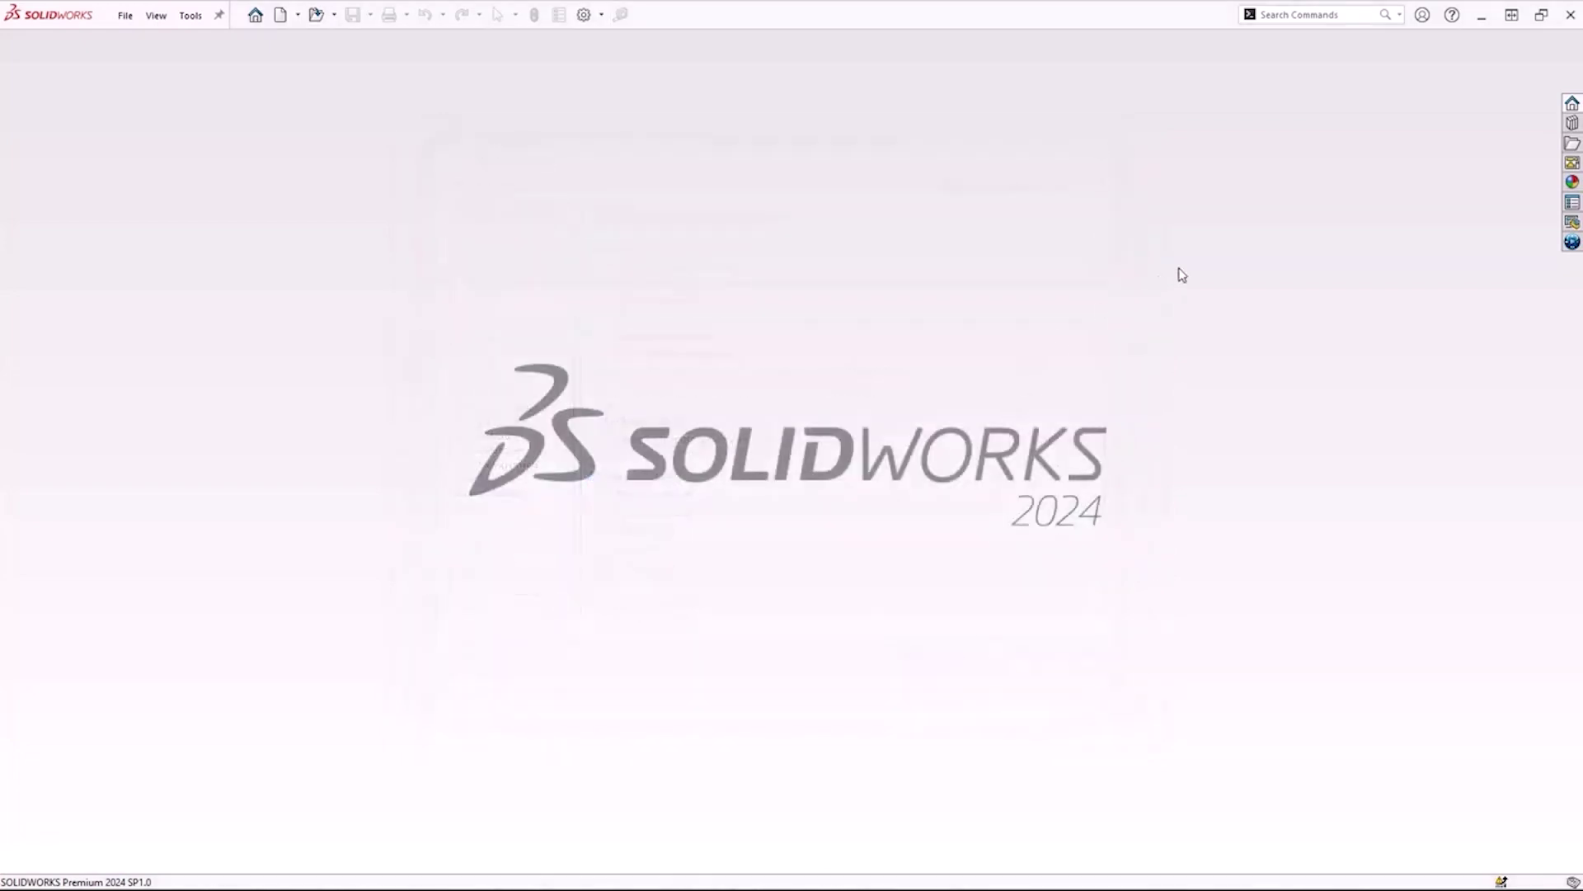
Close and restart SOLIDWORKS 2024, dismissing the add-in loading performance notice
{"action": "left_click", "coordinate": [1570, 17]}
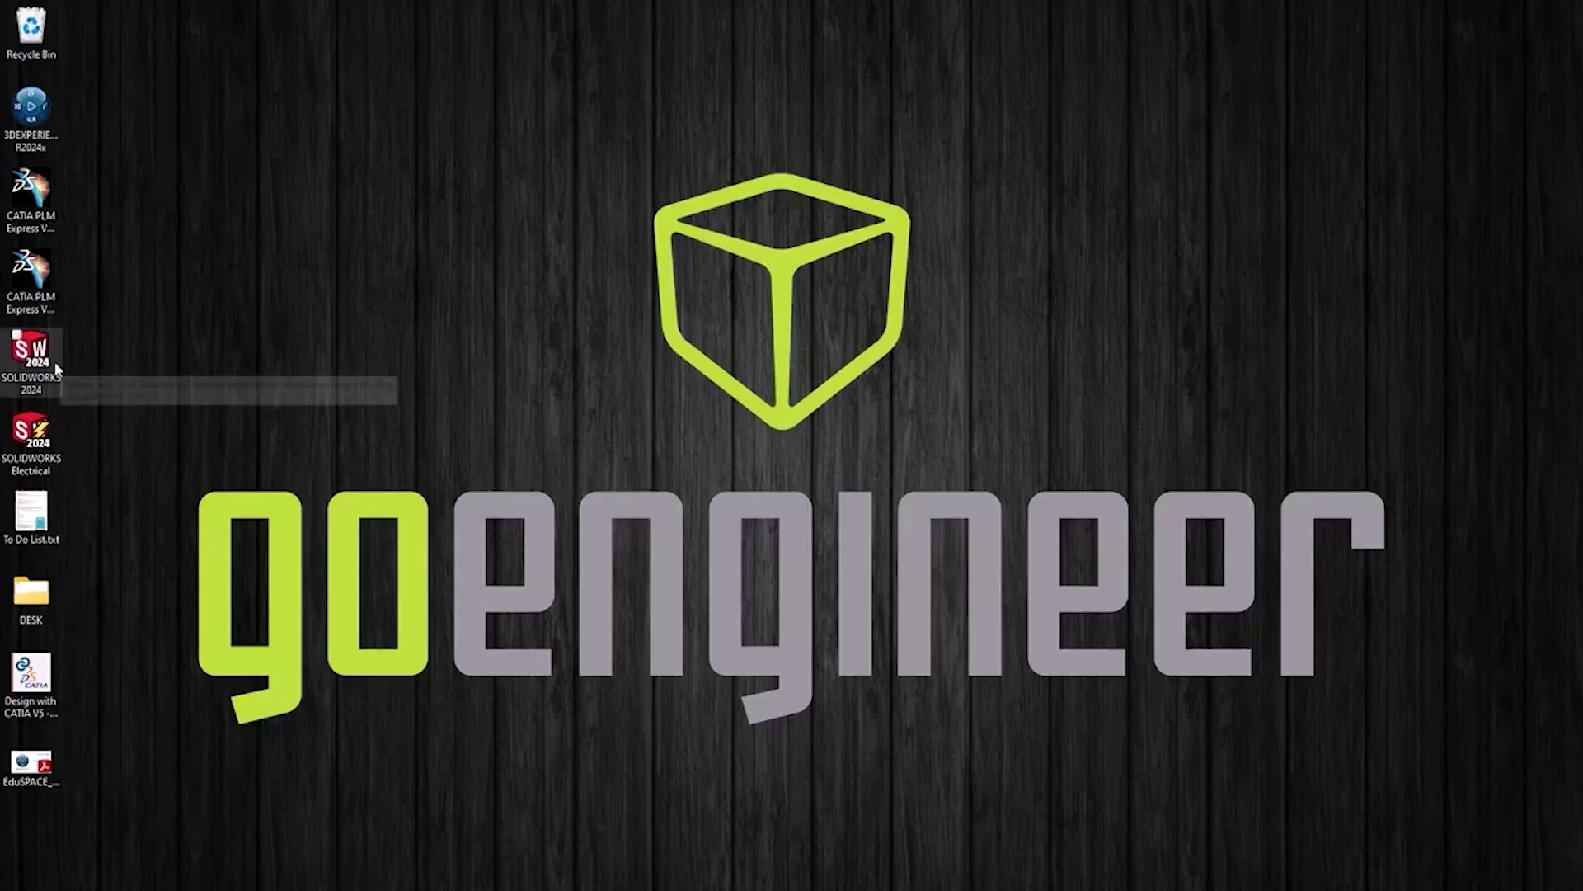
{"action": "double_click", "coordinate": [30, 353]}
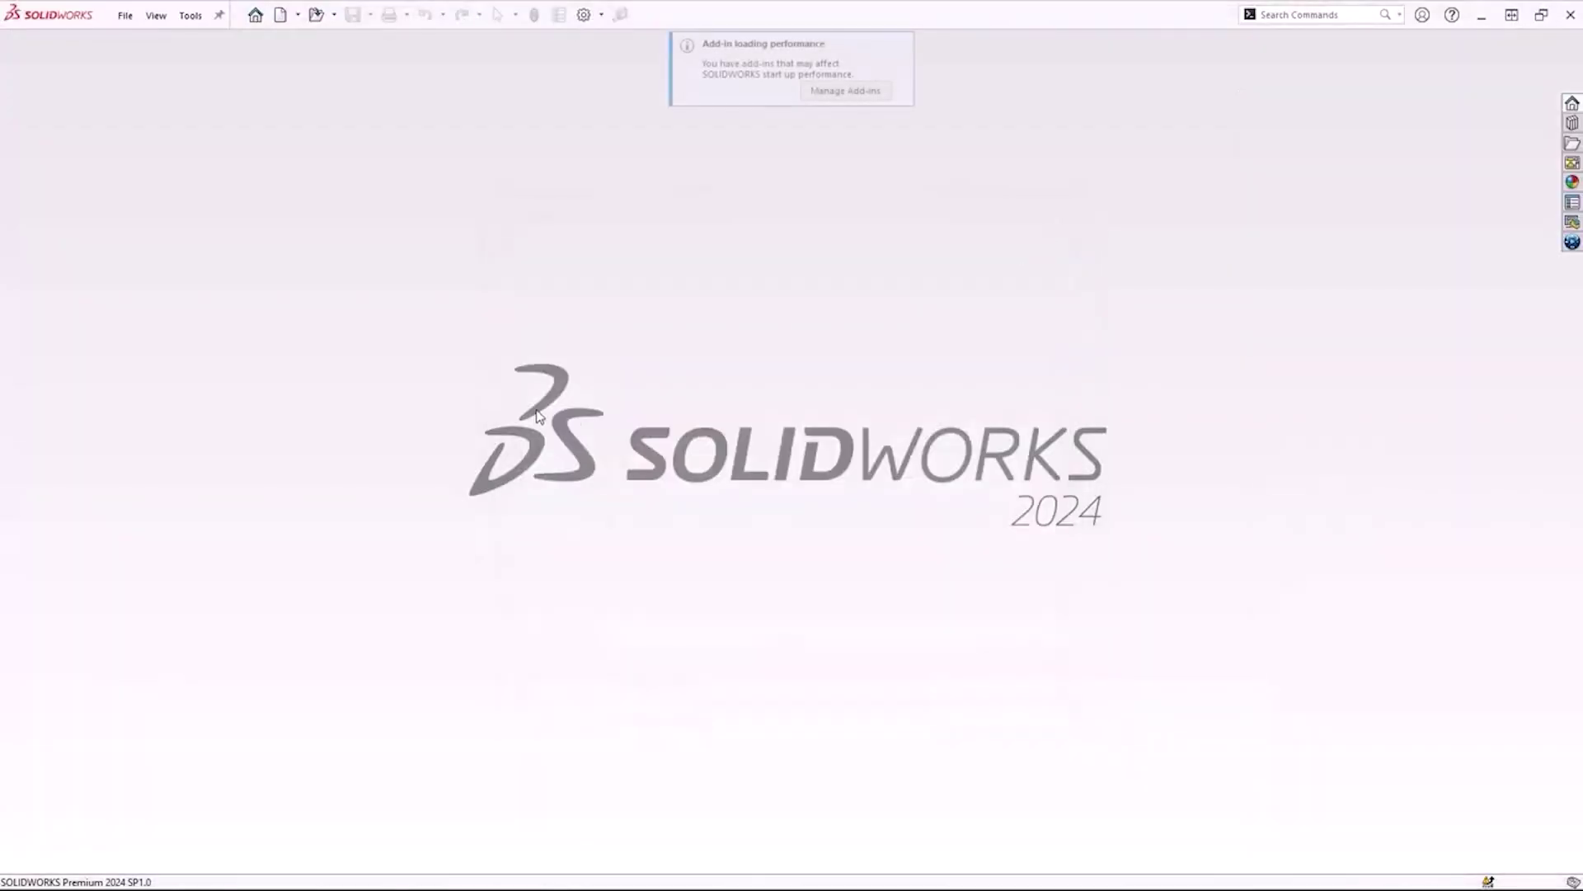
{"action": "left_click", "coordinate": [900, 47]}
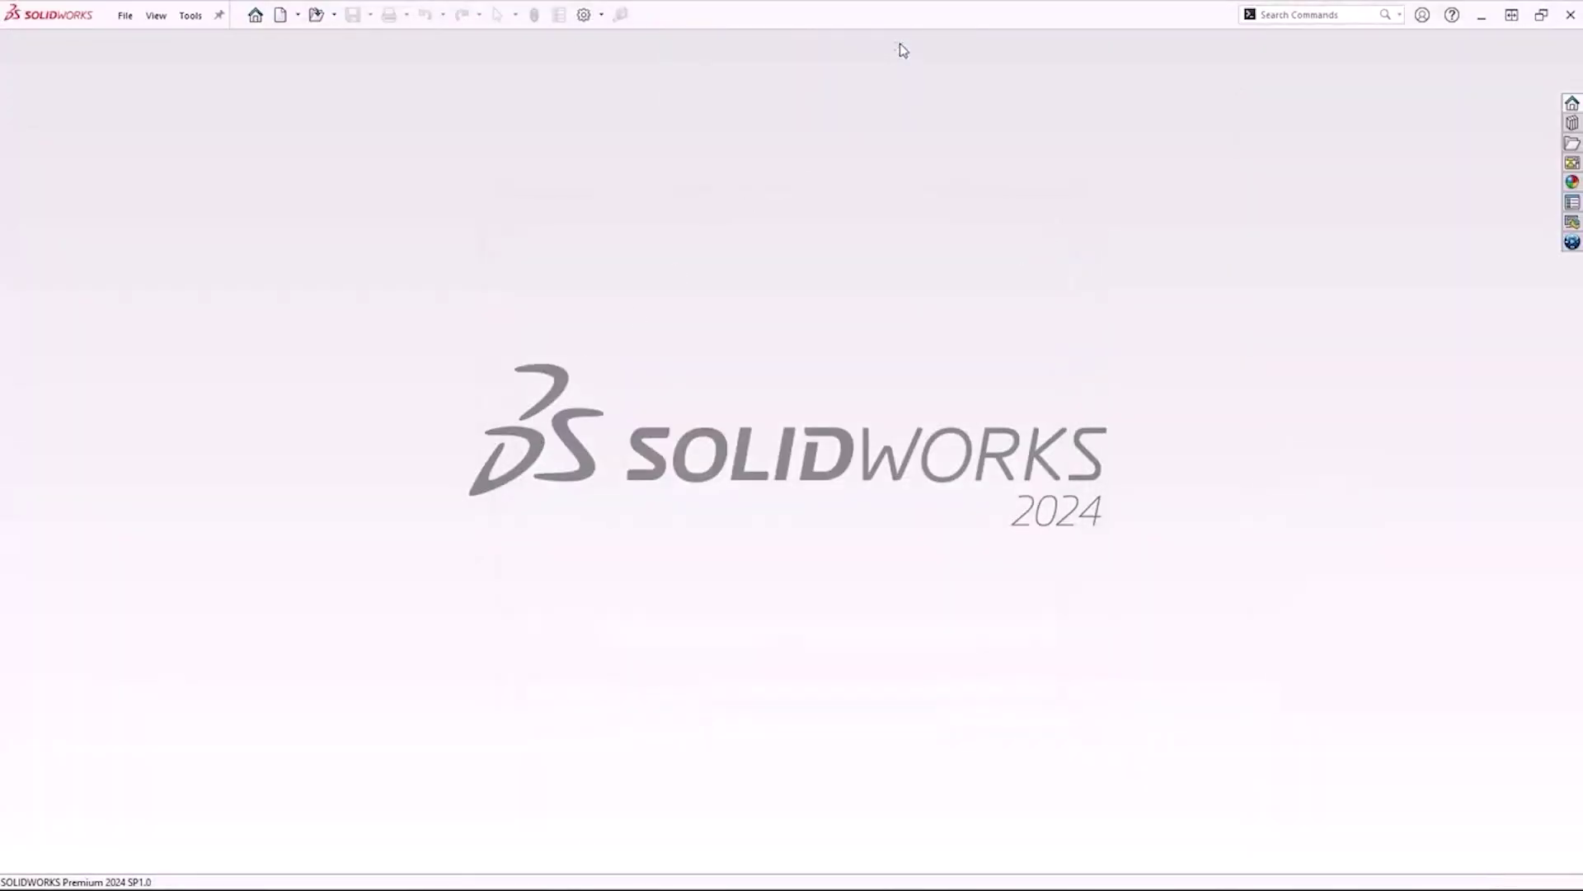
Open iPhone - Watch Stand Side-Table.CATProduct from the iPhone 14 Magsafe folder with Include PMI enabled
{"action": "left_click", "coordinate": [315, 16]}
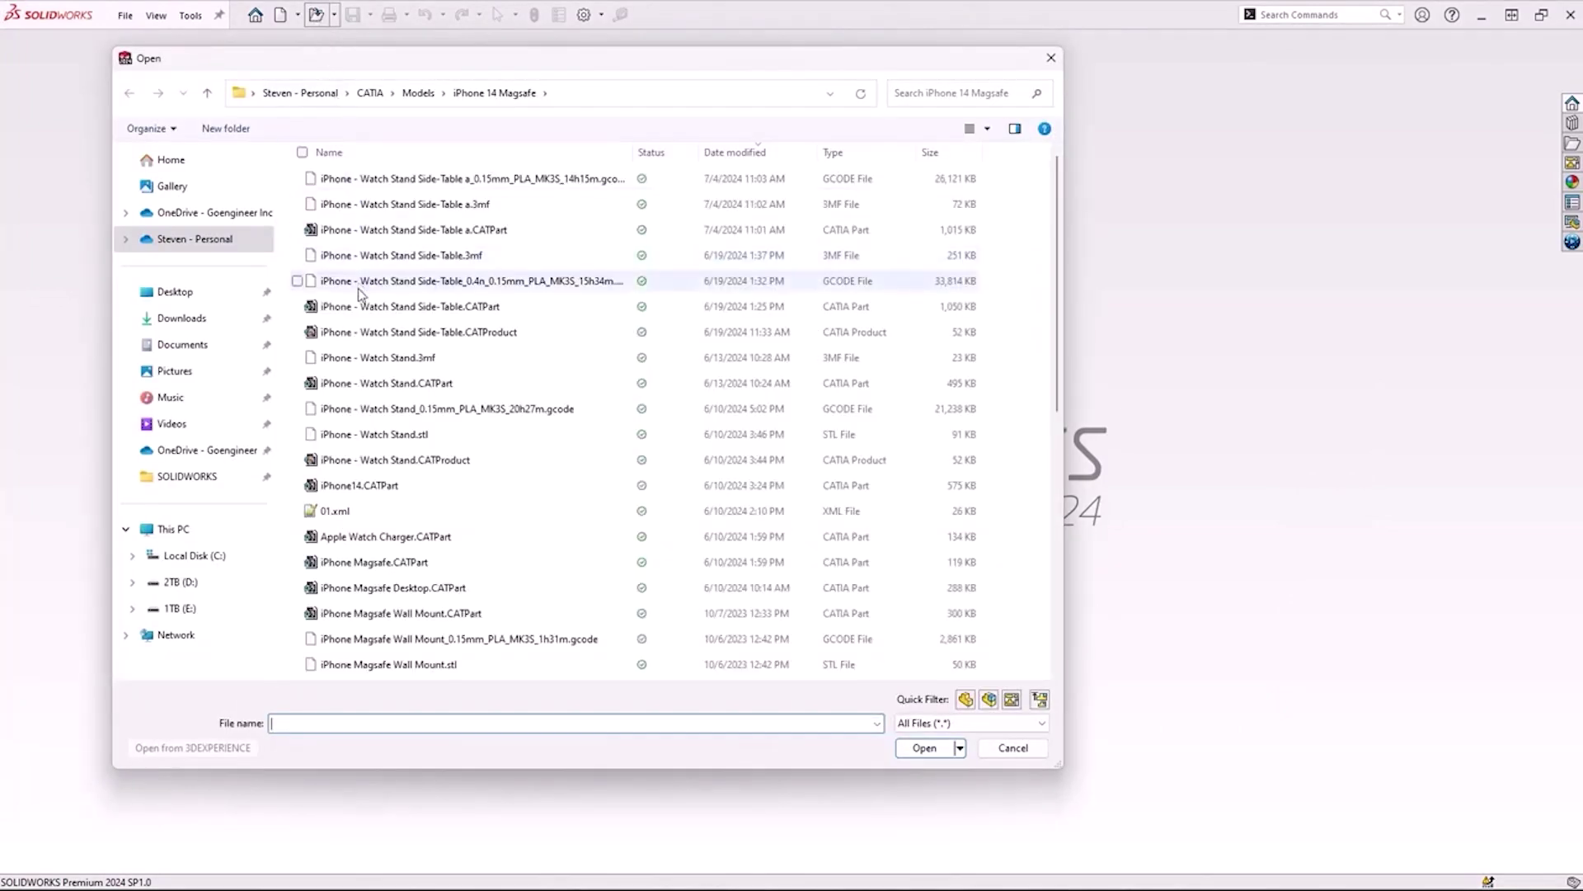
{"action": "left_click", "coordinate": [367, 332]}
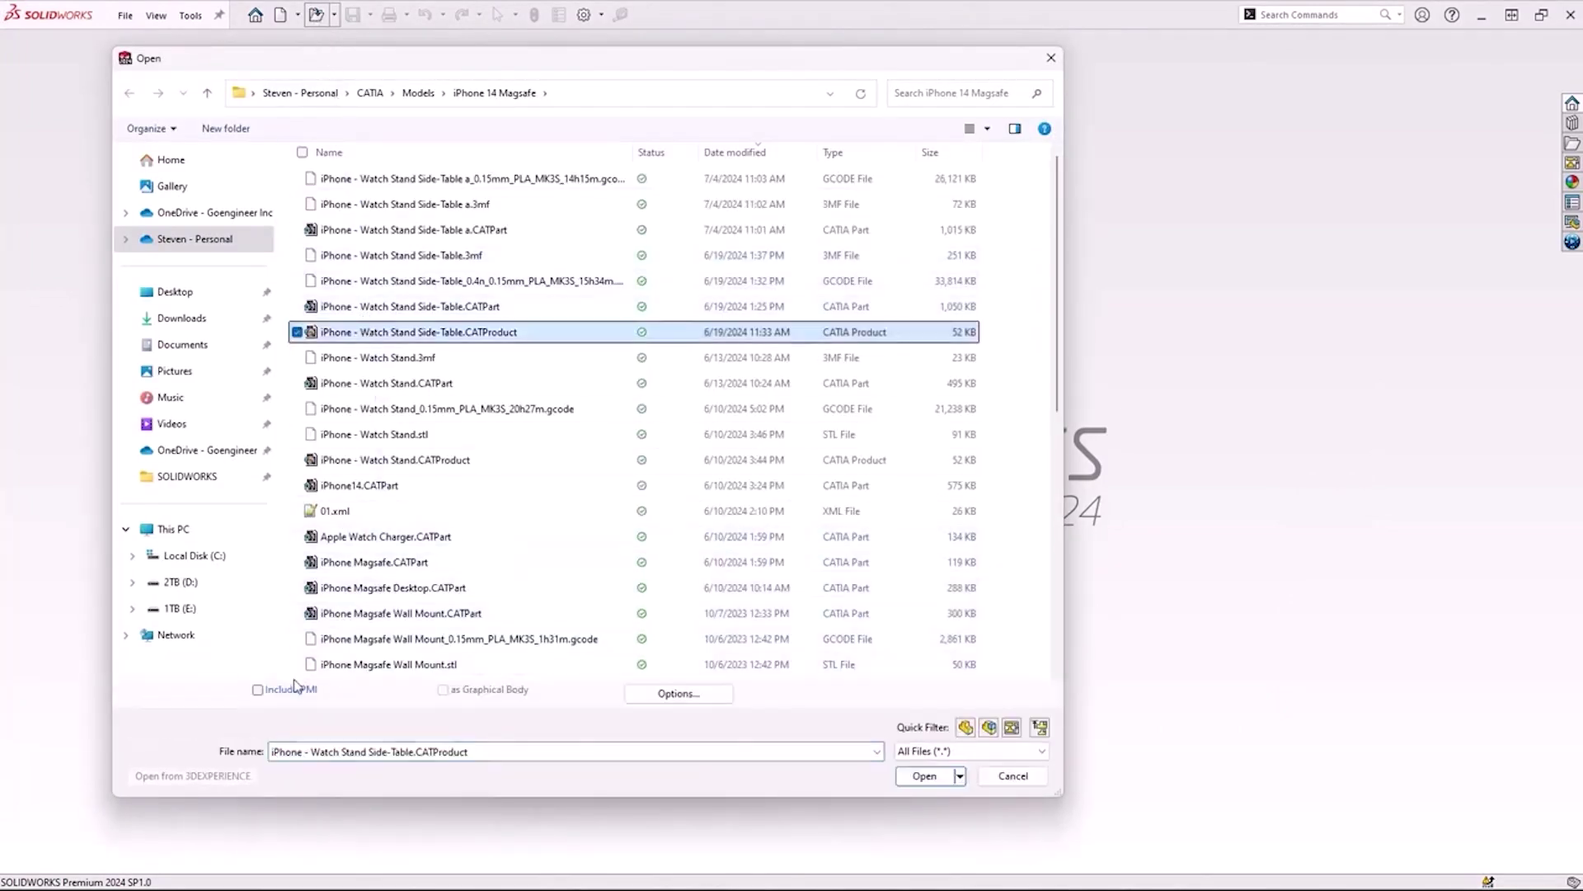
{"action": "left_click", "coordinate": [258, 691]}
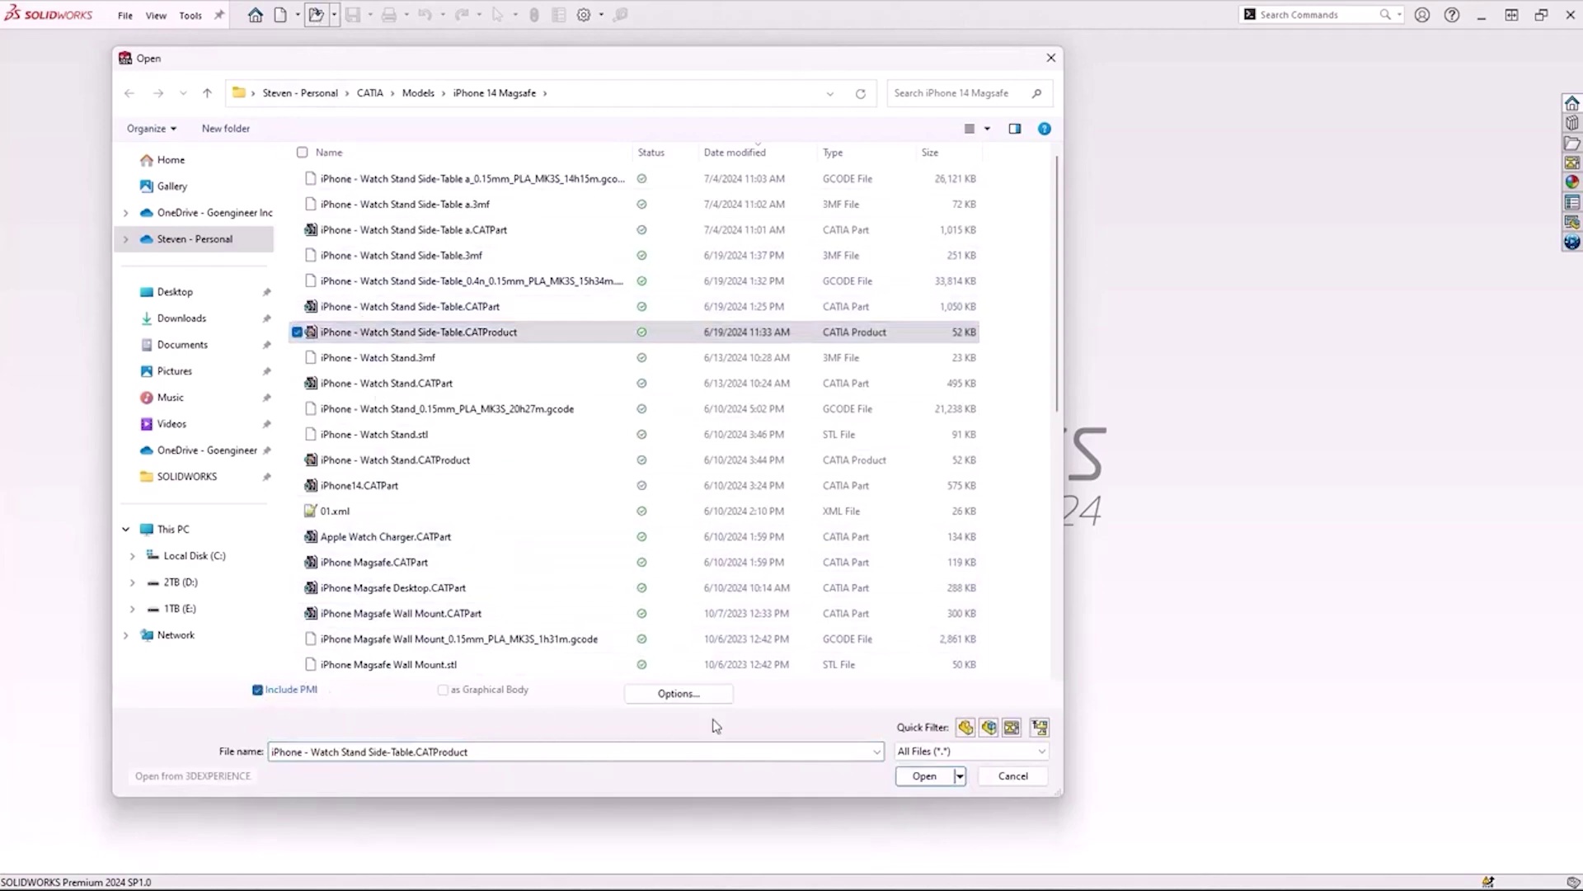
{"action": "left_click", "coordinate": [927, 777]}
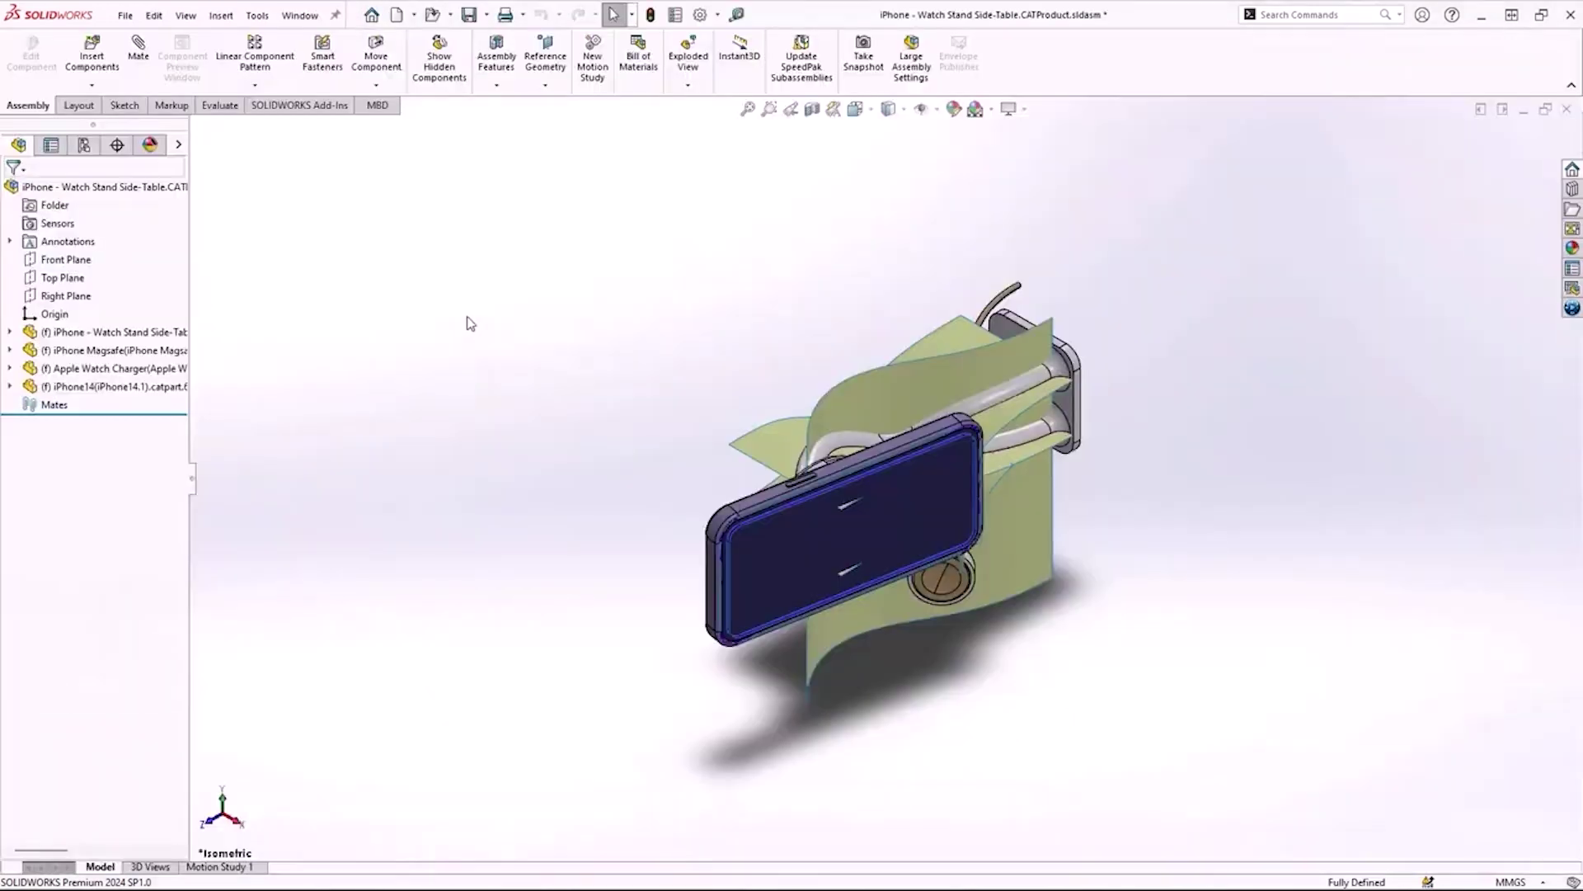
Rotate the imported assembly upright and examine its phone, stand, charger and surface geometry from several sides
{"action": "key", "text": "Down"}
{"action": "key", "text": "Down"}
{"action": "key", "text": "Down"}
{"action": "key", "text": "Down"}
{"action": "key", "text": "Down"}
{"action": "key", "text": "Down"}
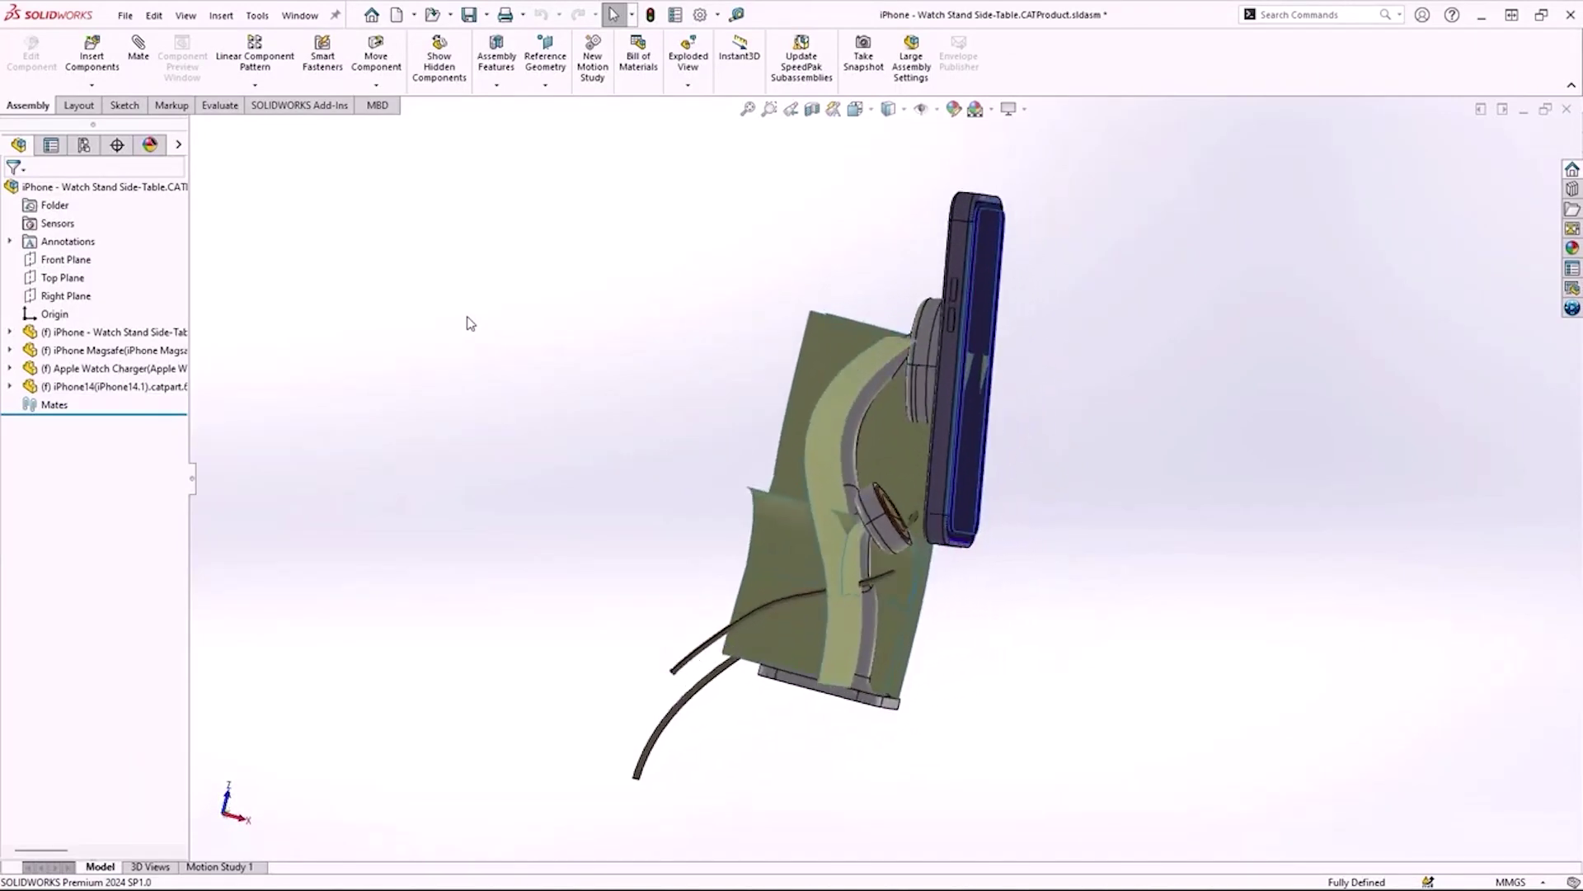
{"action": "key", "text": "Left"}
{"action": "key", "text": "Left"}
{"action": "key", "text": "Left"}
{"action": "key", "text": "Left"}
{"action": "key", "text": "Left"}
{"action": "key", "text": "Left"}
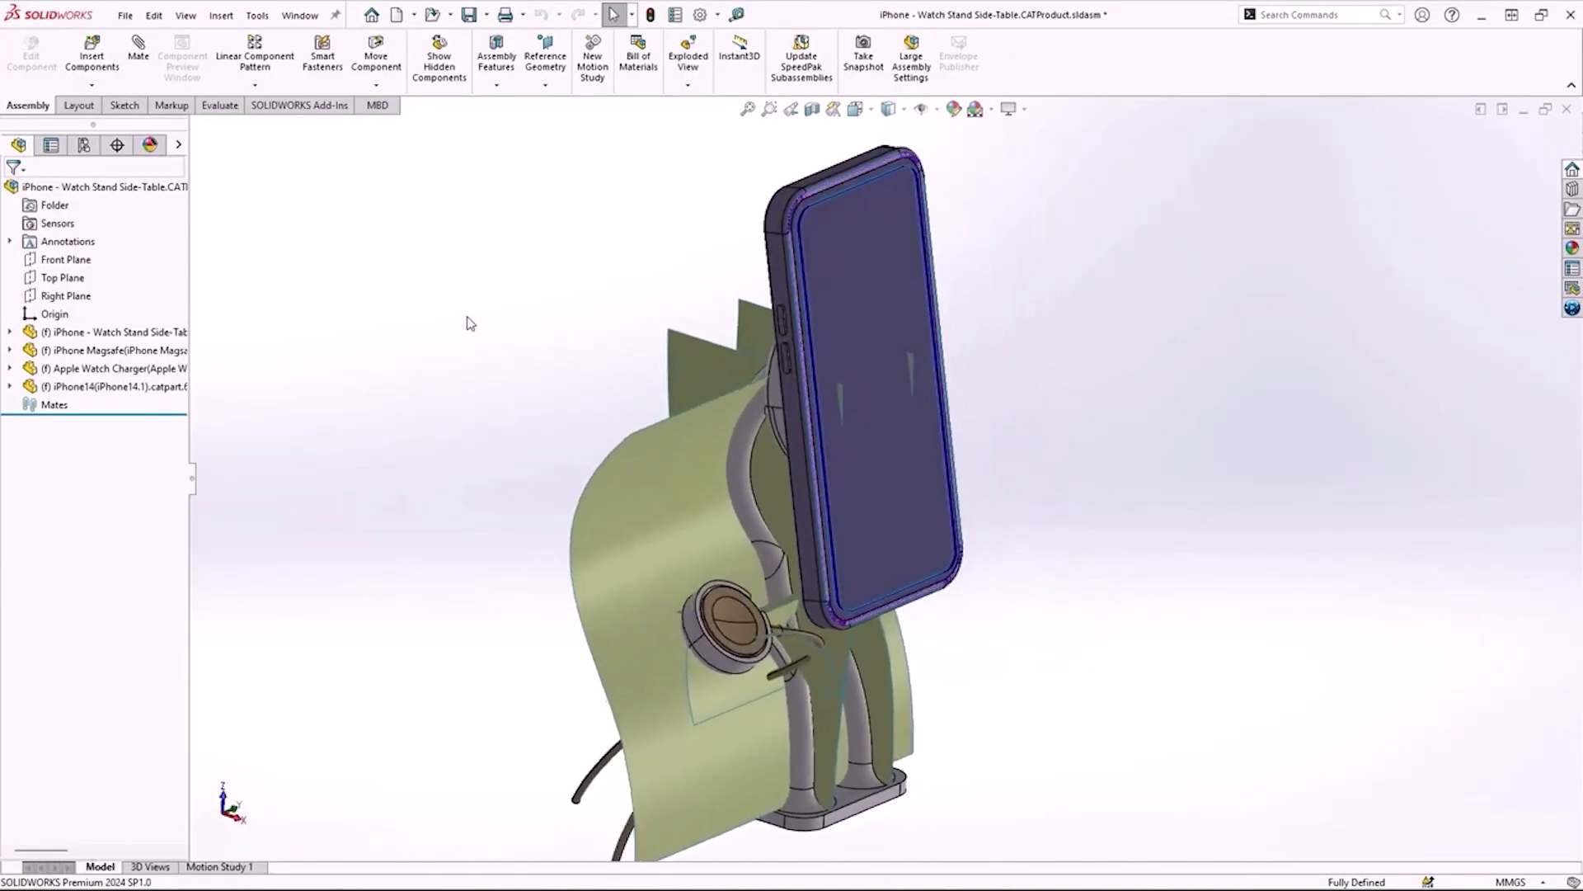
{"action": "key", "text": "Left"}
{"action": "key", "text": "Left"}
{"action": "key", "text": "Left"}
{"action": "key", "text": "Left"}
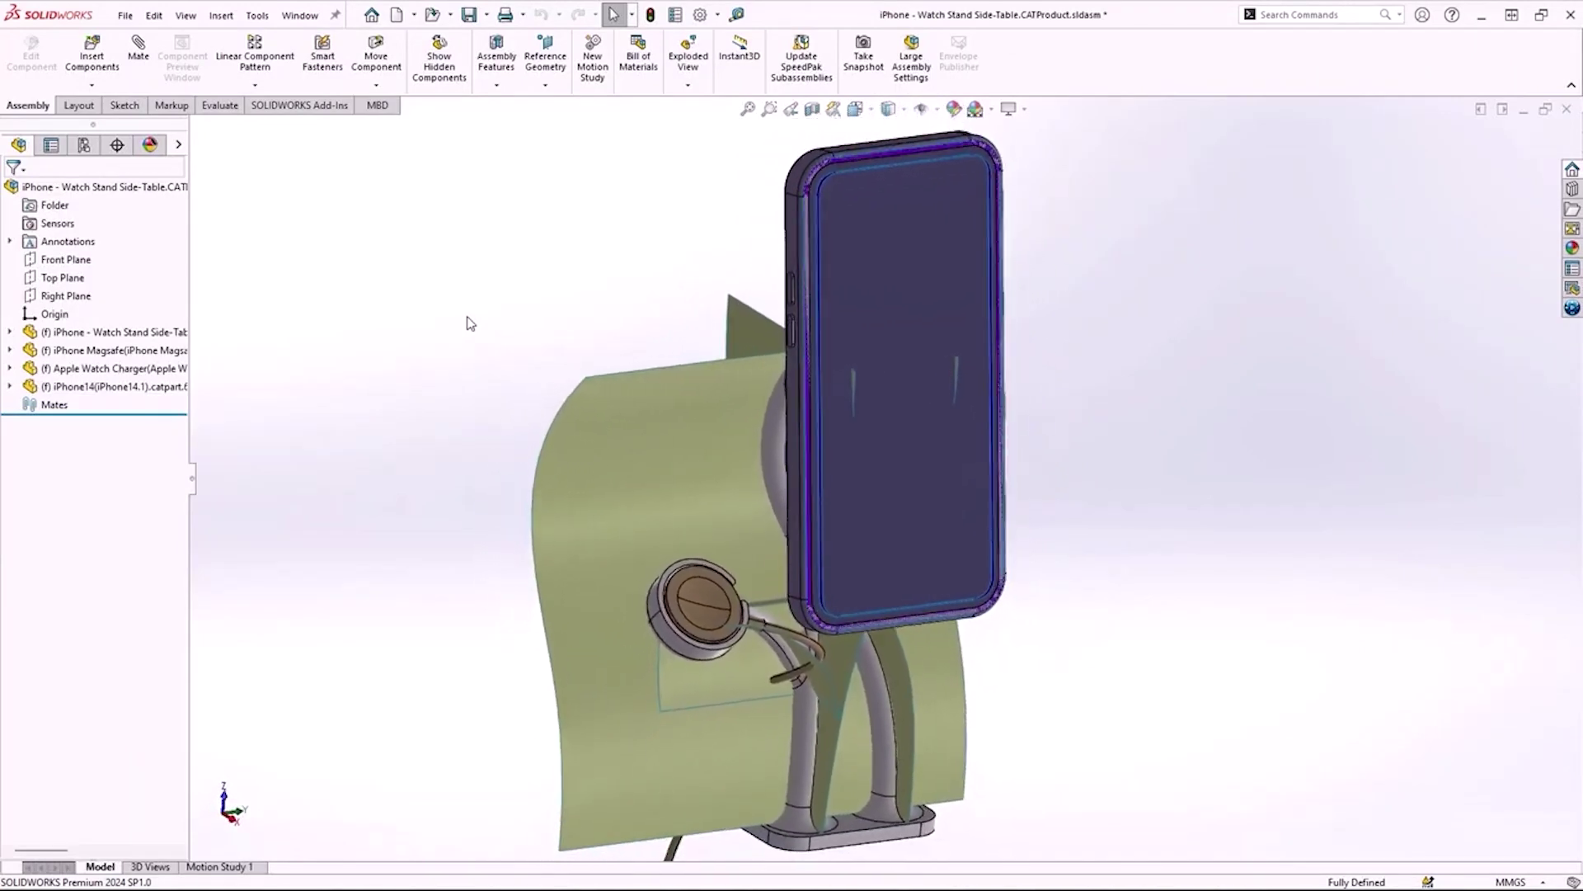
{"action": "key", "text": "Left"}
{"action": "key", "text": "Left"}
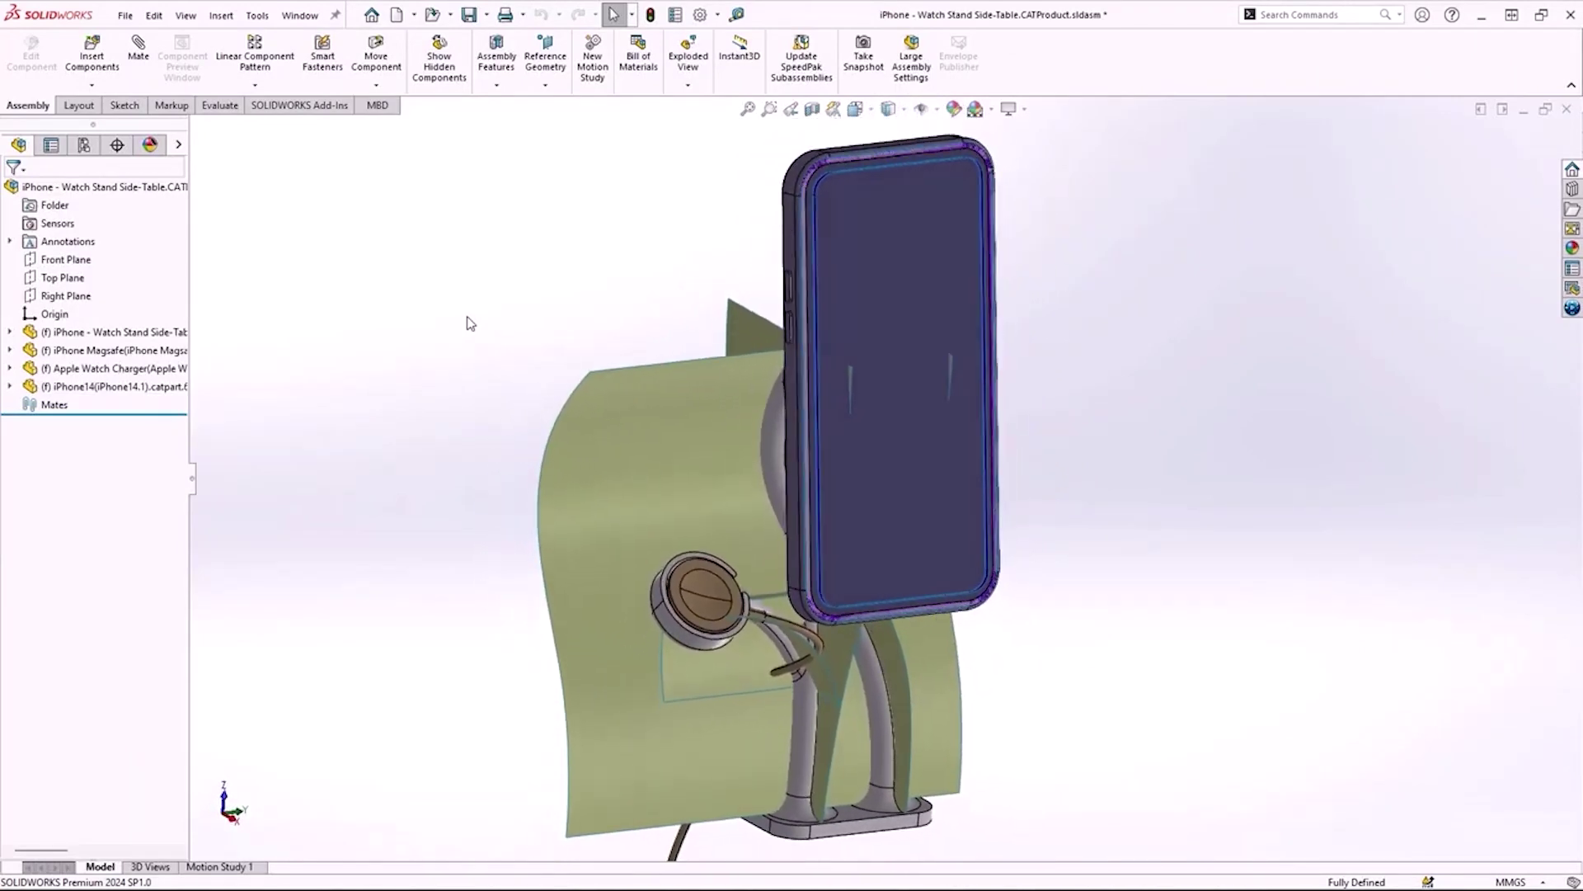
Expand the stand component to inspect its imported bodies and open that part in its own window
{"action": "left_click", "coordinate": [82, 332]}
{"action": "left_click", "coordinate": [10, 332]}
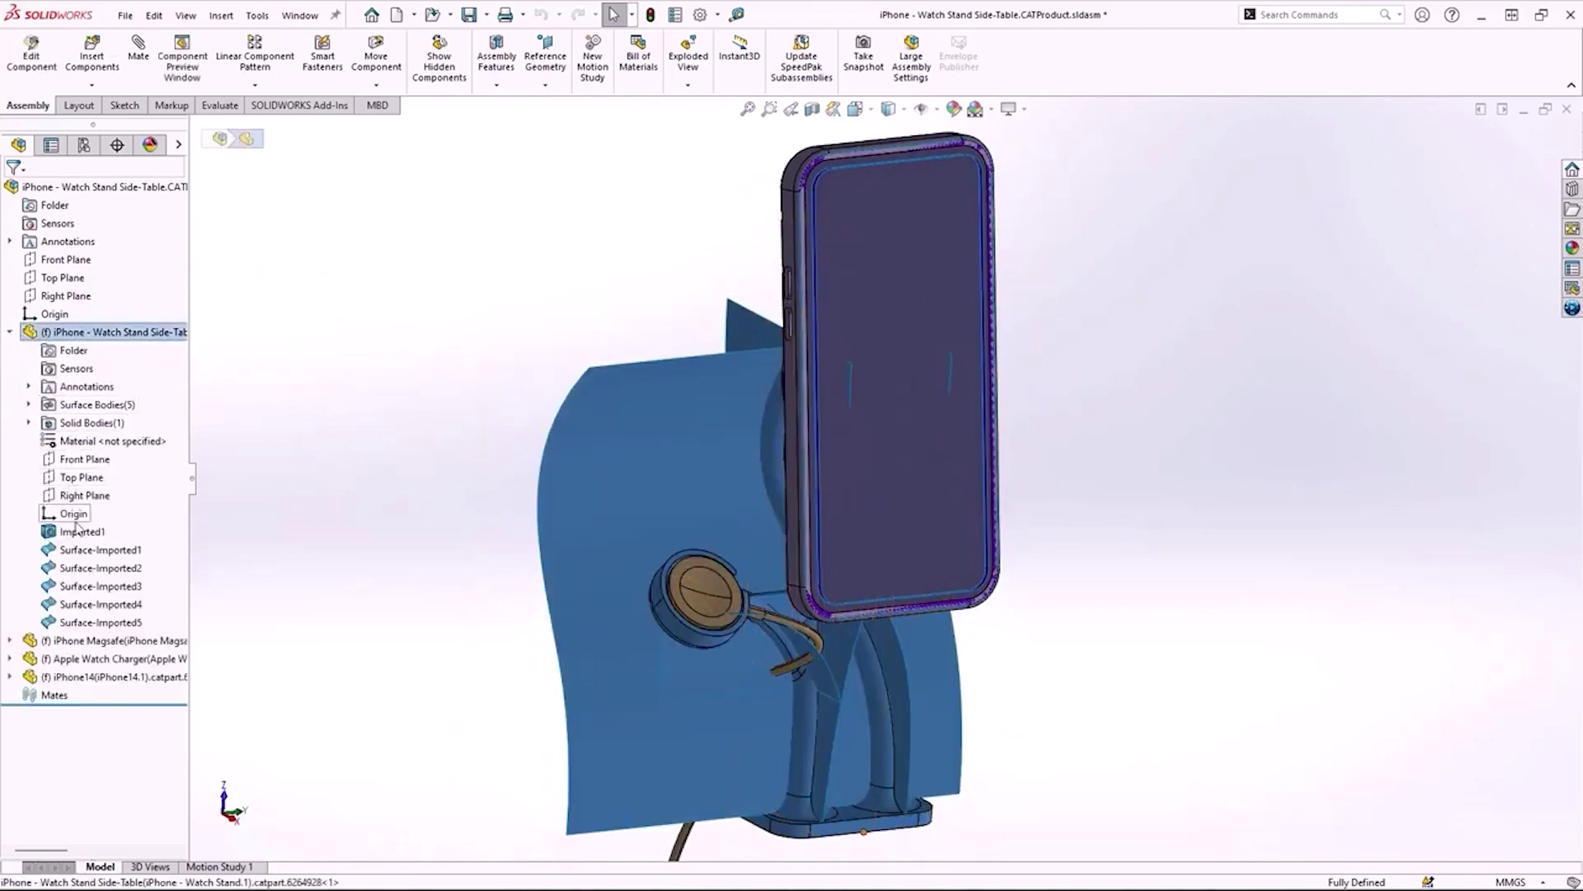
{"action": "right_click", "coordinate": [70, 332]}
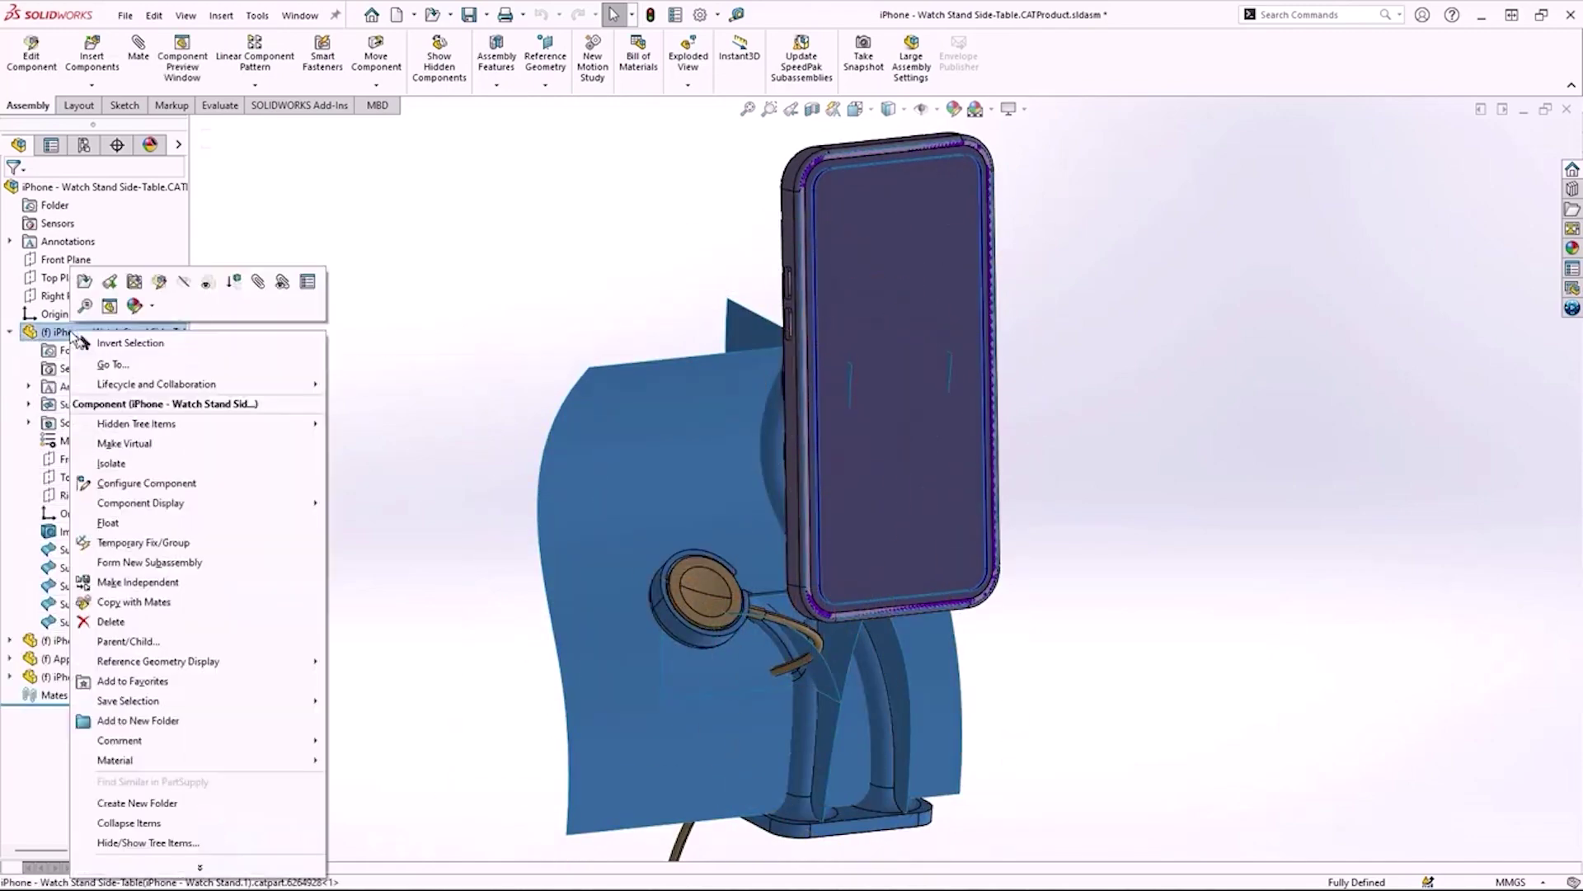
{"action": "left_click", "coordinate": [113, 284]}
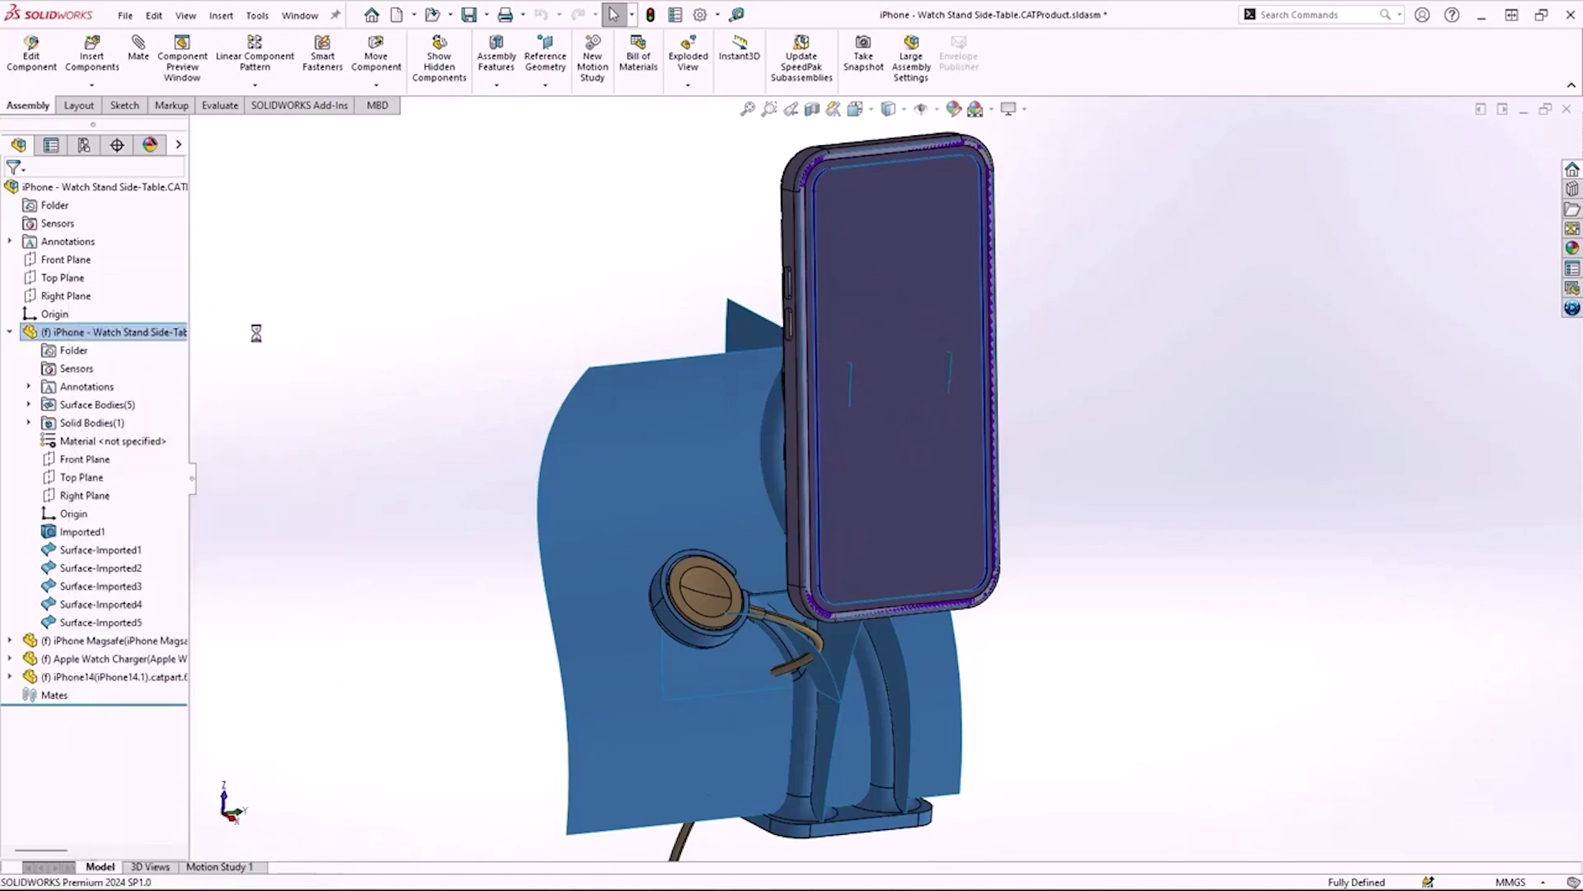
{"action": "middle_click_drag", "start_coordinate": [334, 341], "coordinate": [402, 351]}
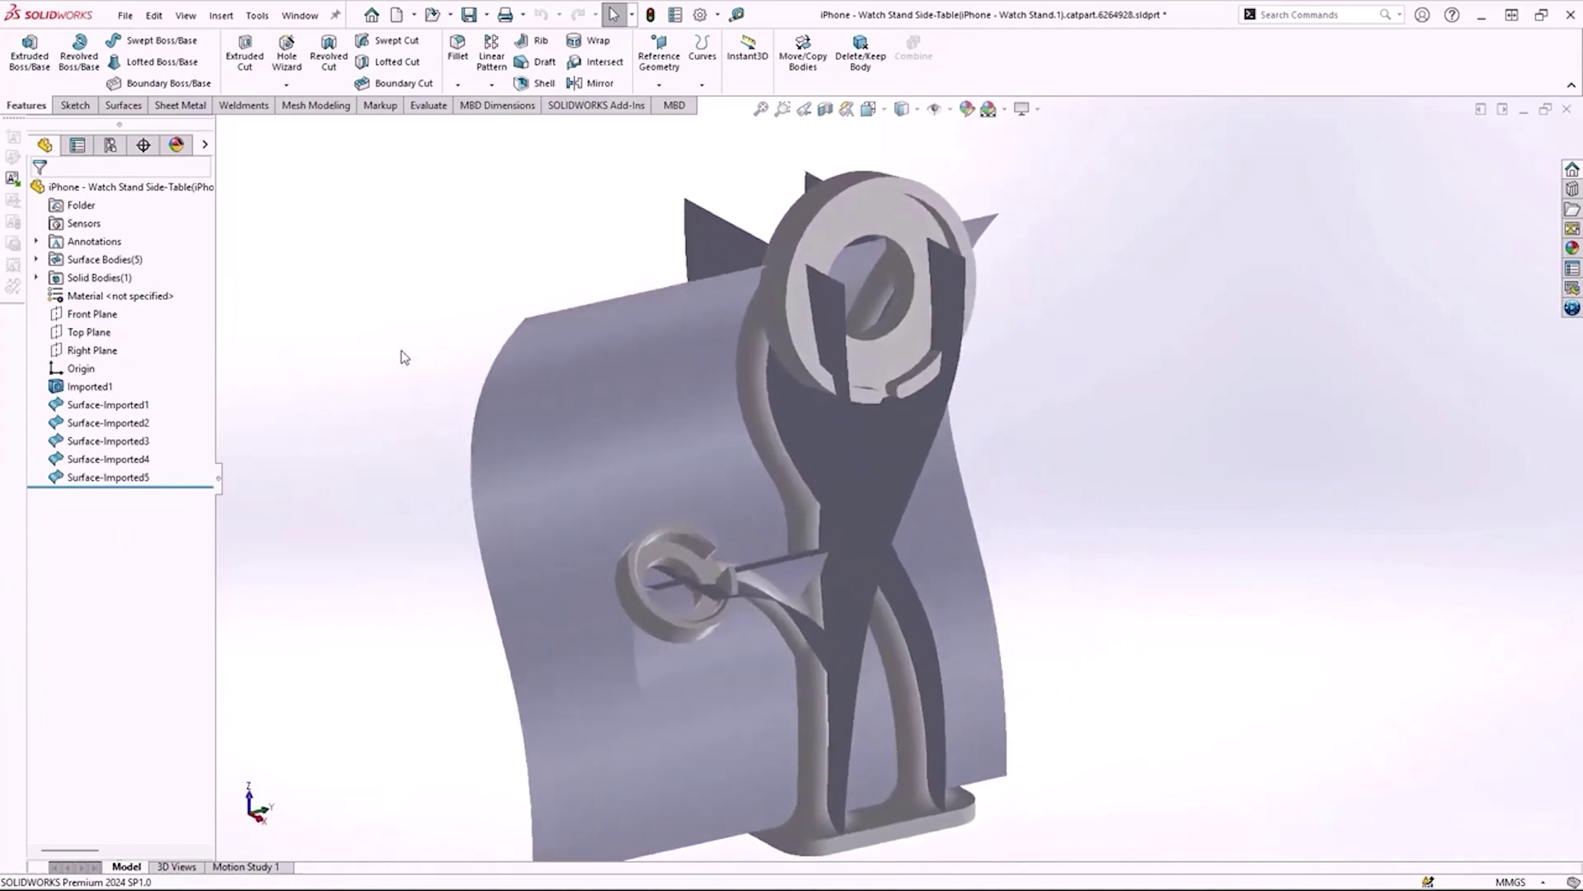
Hide the five imported surfaces, Surface-Imported1 through Surface-Imported5, in the stand part
{"action": "left_click", "coordinate": [107, 404]}
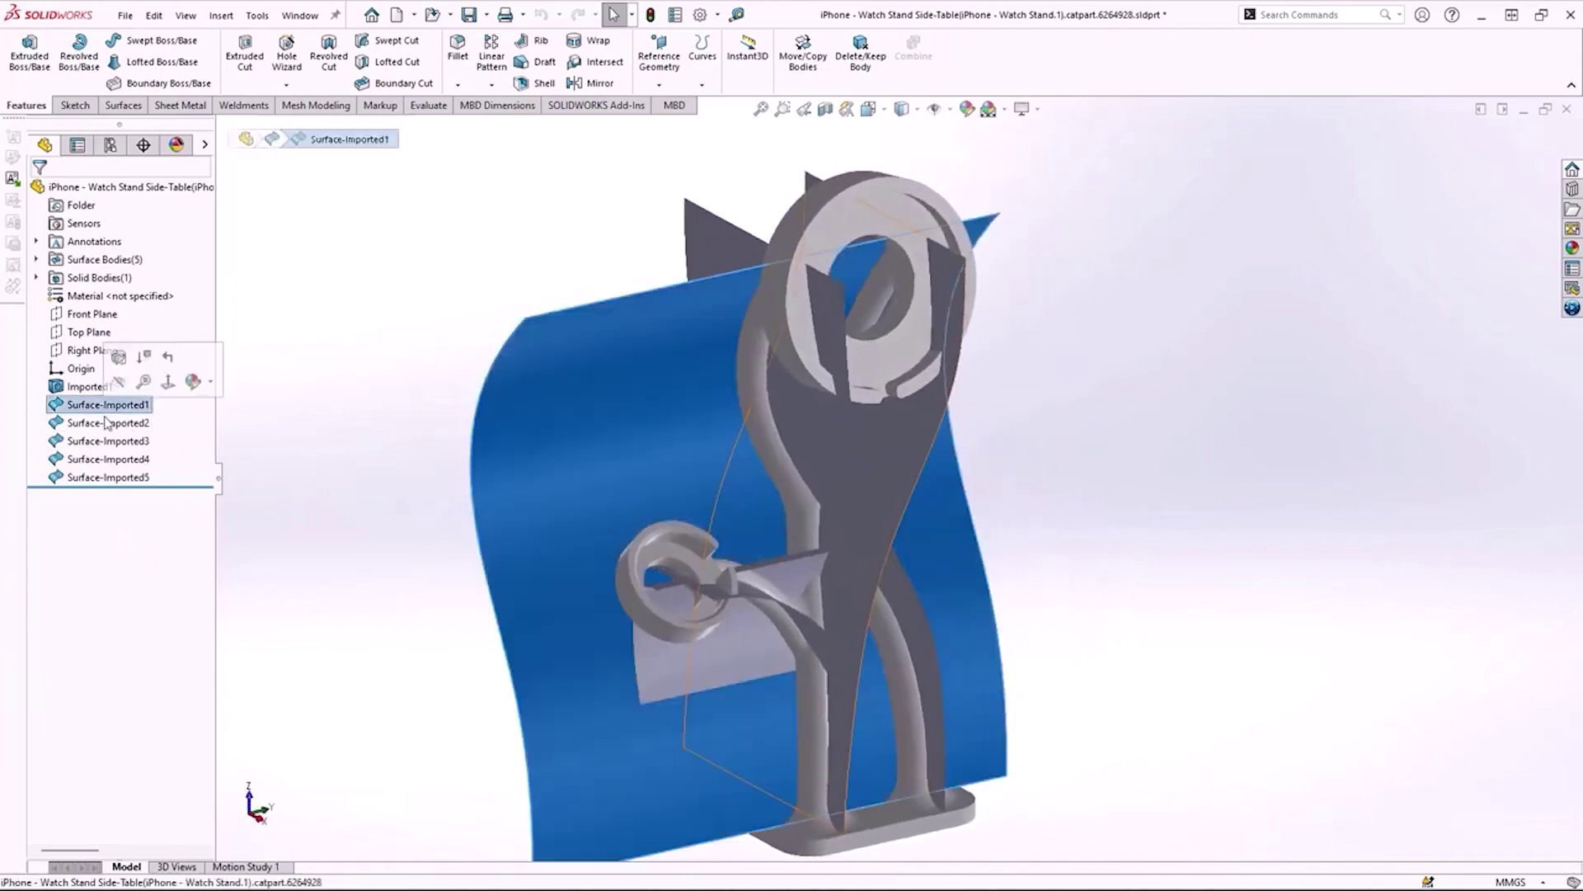
{"action": "left_click", "coordinate": [103, 478], "text": "shift"}
{"action": "left_click", "coordinate": [113, 456]}
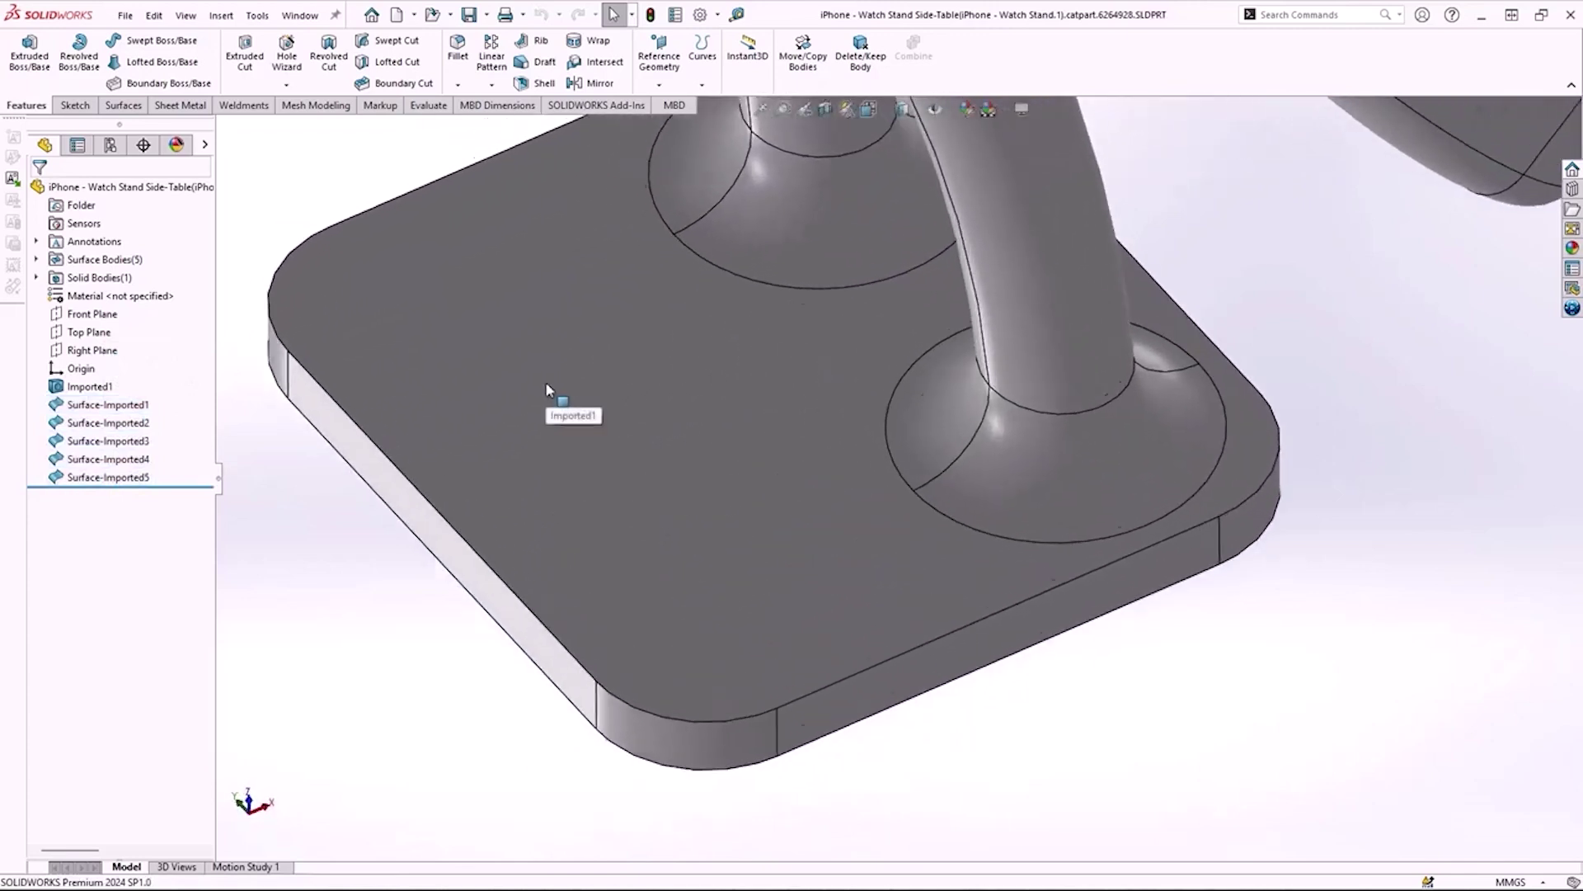
Start a sketch on the base plate's upper face and draw two separate circles with radii of about 4 mm
{"action": "left_click", "coordinate": [547, 395]}
{"action": "left_click", "coordinate": [658, 356]}
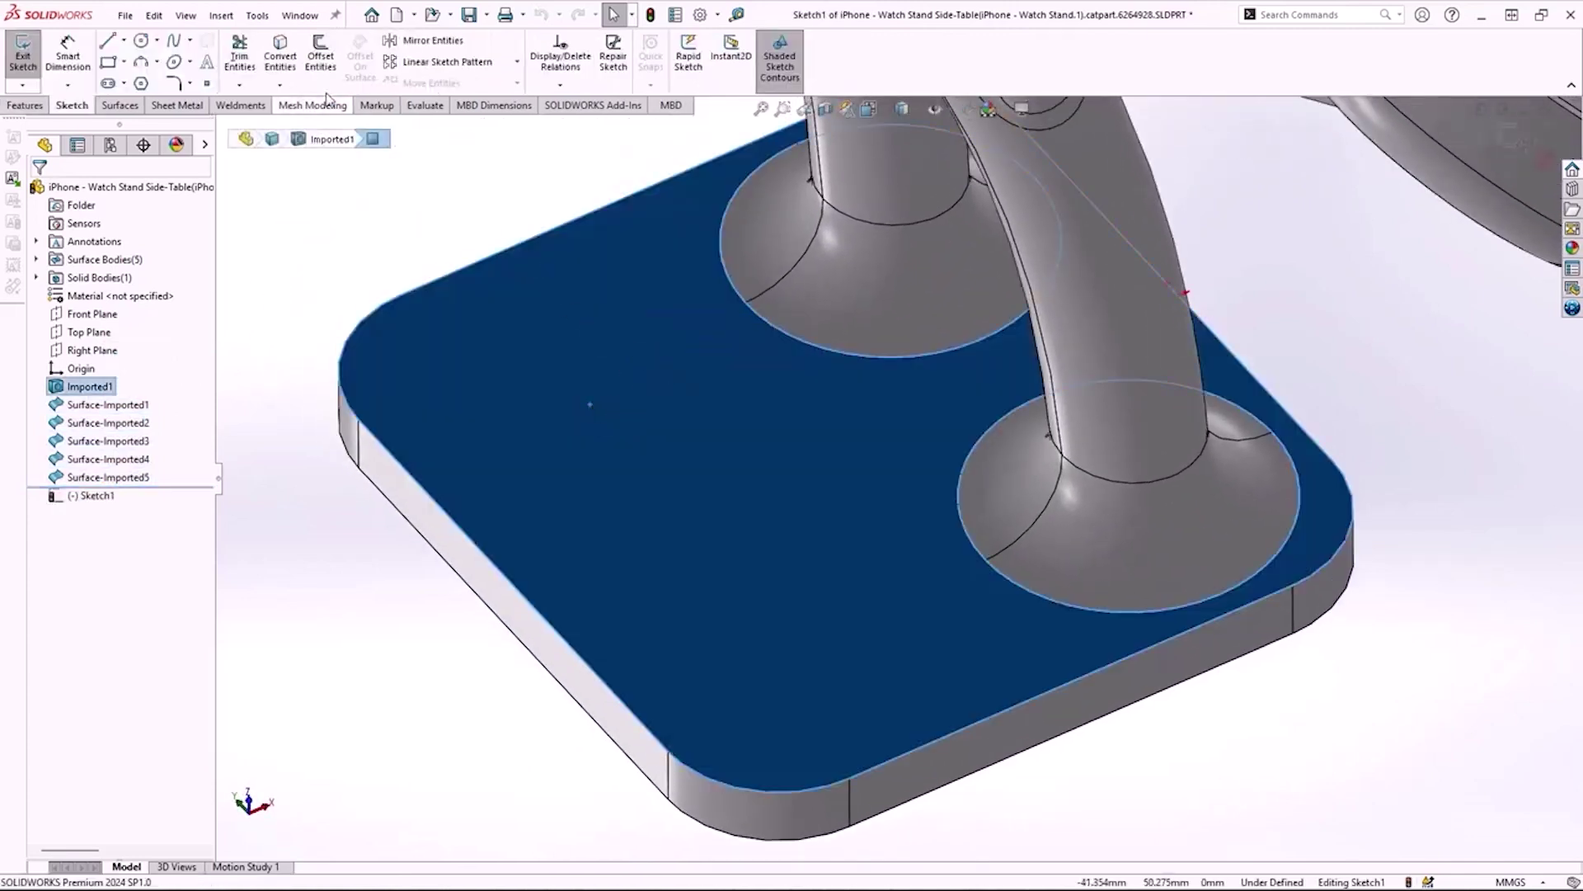
{"action": "left_click", "coordinate": [141, 40]}
{"action": "left_click", "coordinate": [573, 376]}
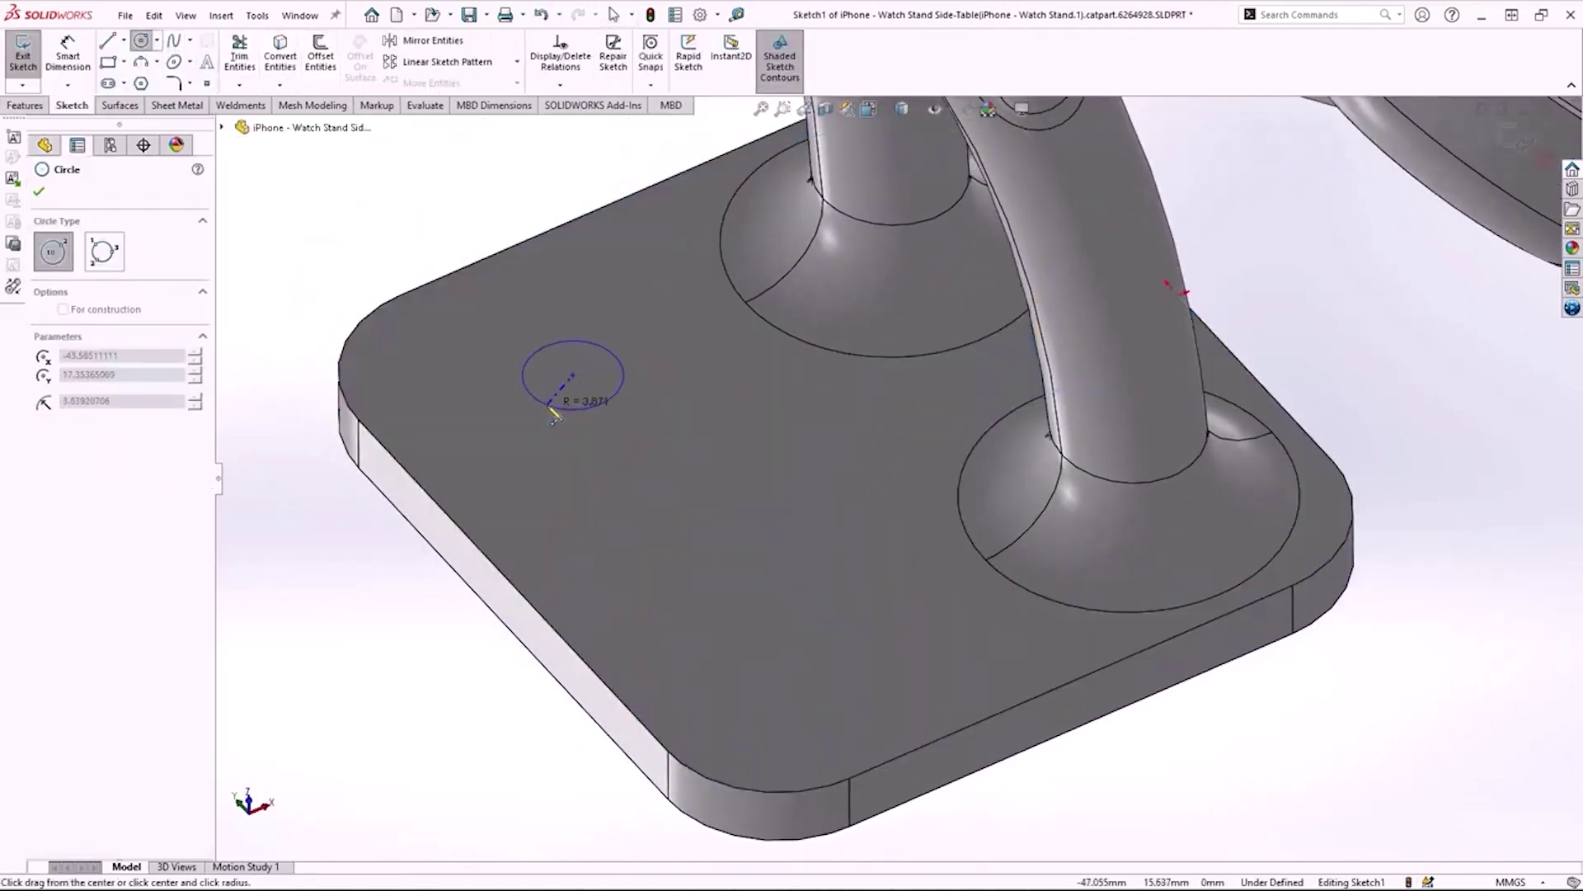
{"action": "left_click", "coordinate": [551, 407]}
{"action": "left_click", "coordinate": [756, 572]}
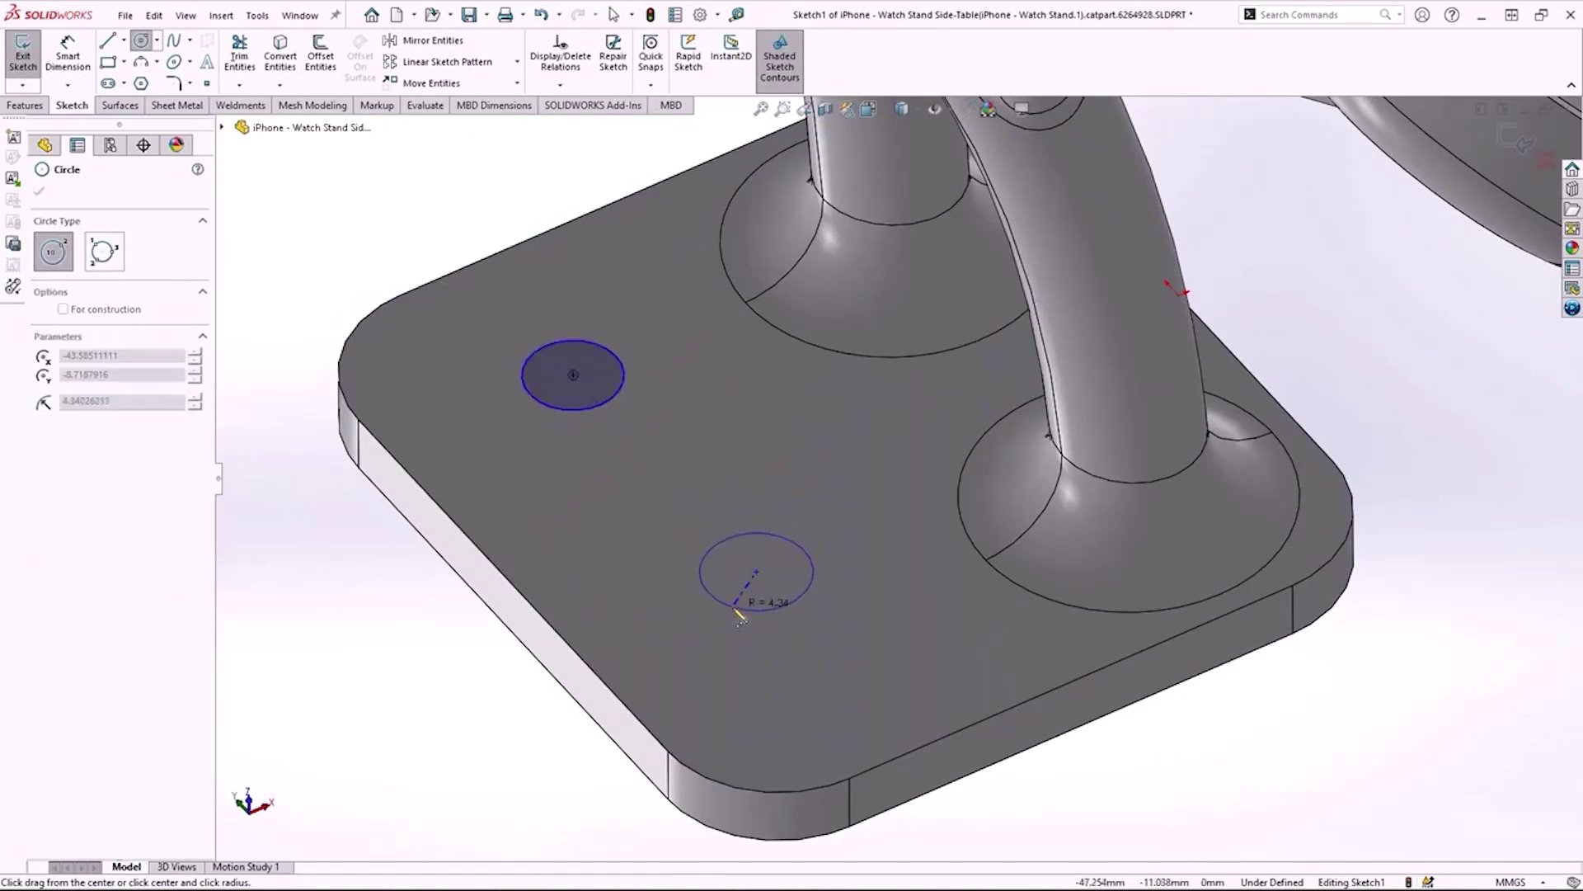
{"action": "left_click", "coordinate": [763, 612]}
{"action": "key", "text": "Escape"}
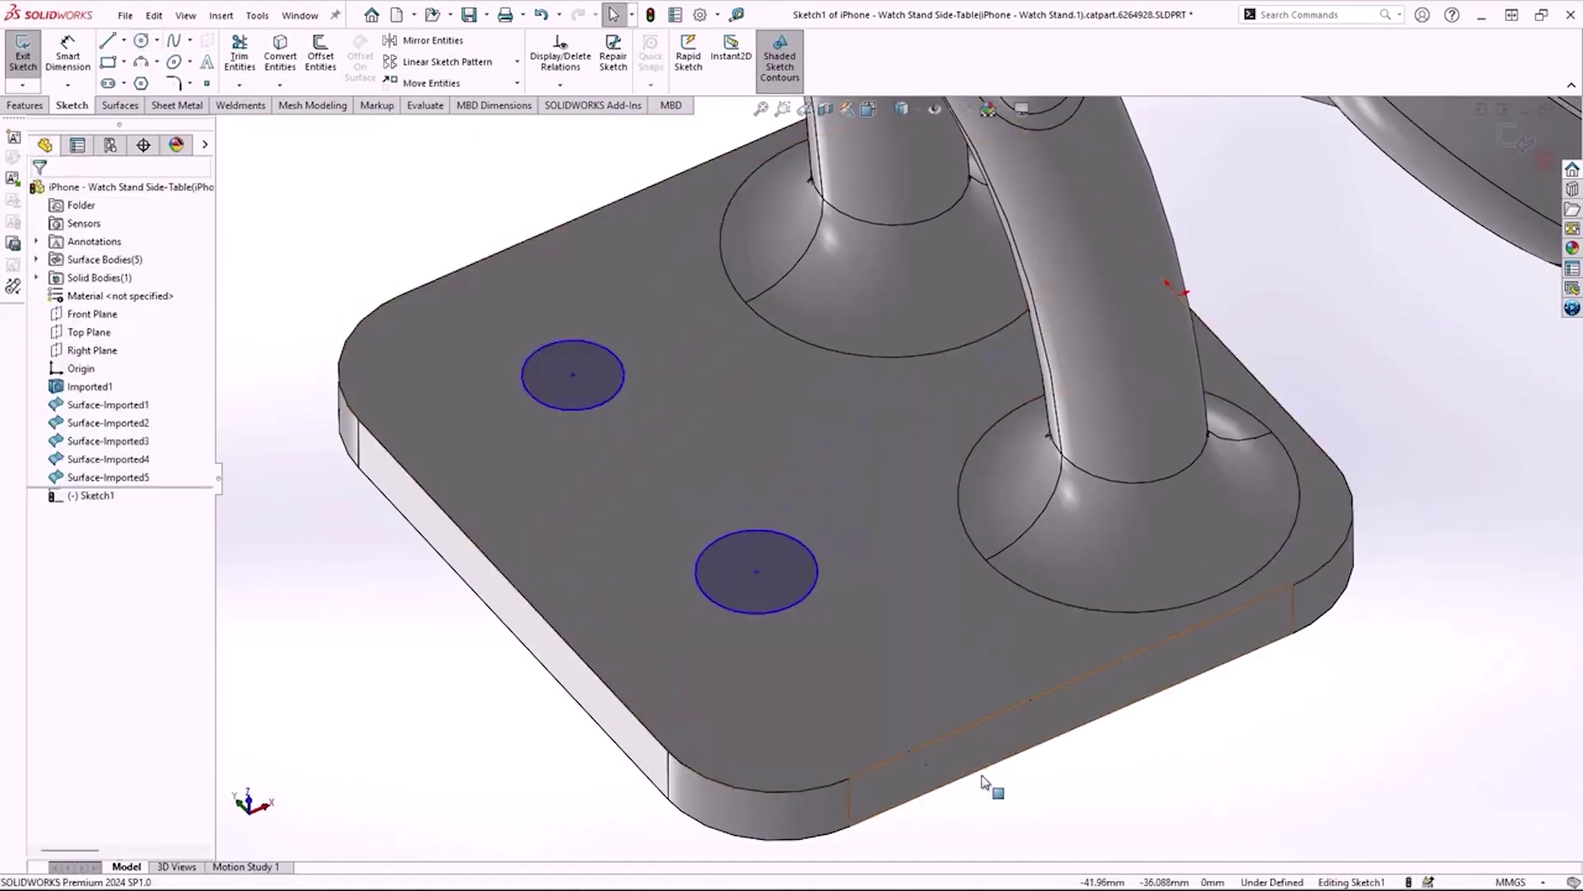
Add an Equal relation between the two sketched circles on the base plate
{"action": "left_click_drag", "start_coordinate": [993, 782], "coordinate": [432, 303]}
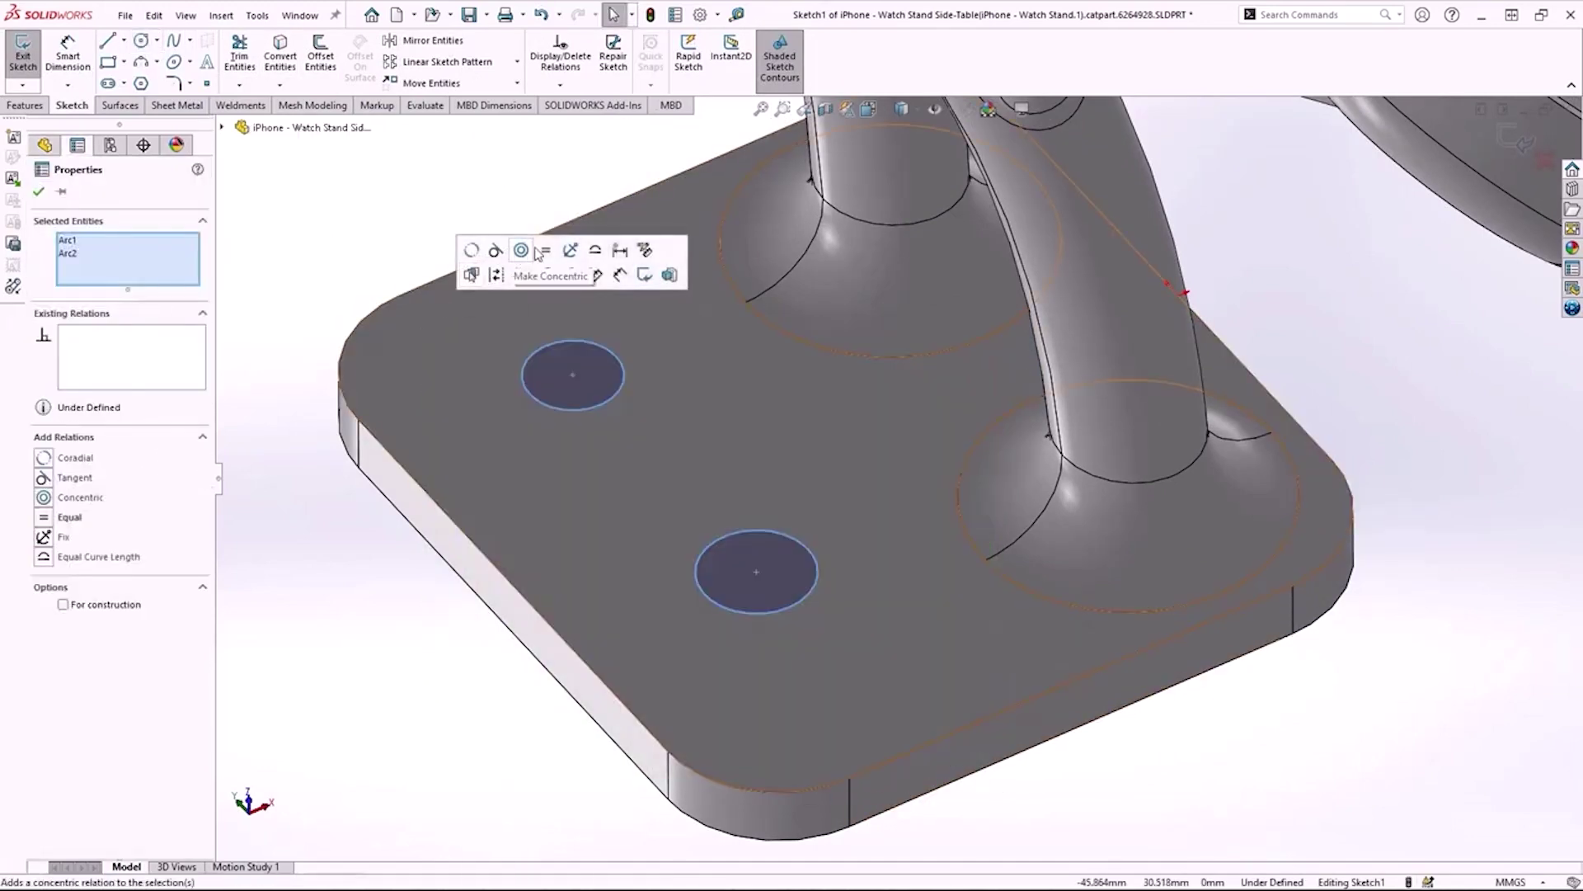
{"action": "left_click", "coordinate": [546, 250]}
{"action": "left_click", "coordinate": [432, 144]}
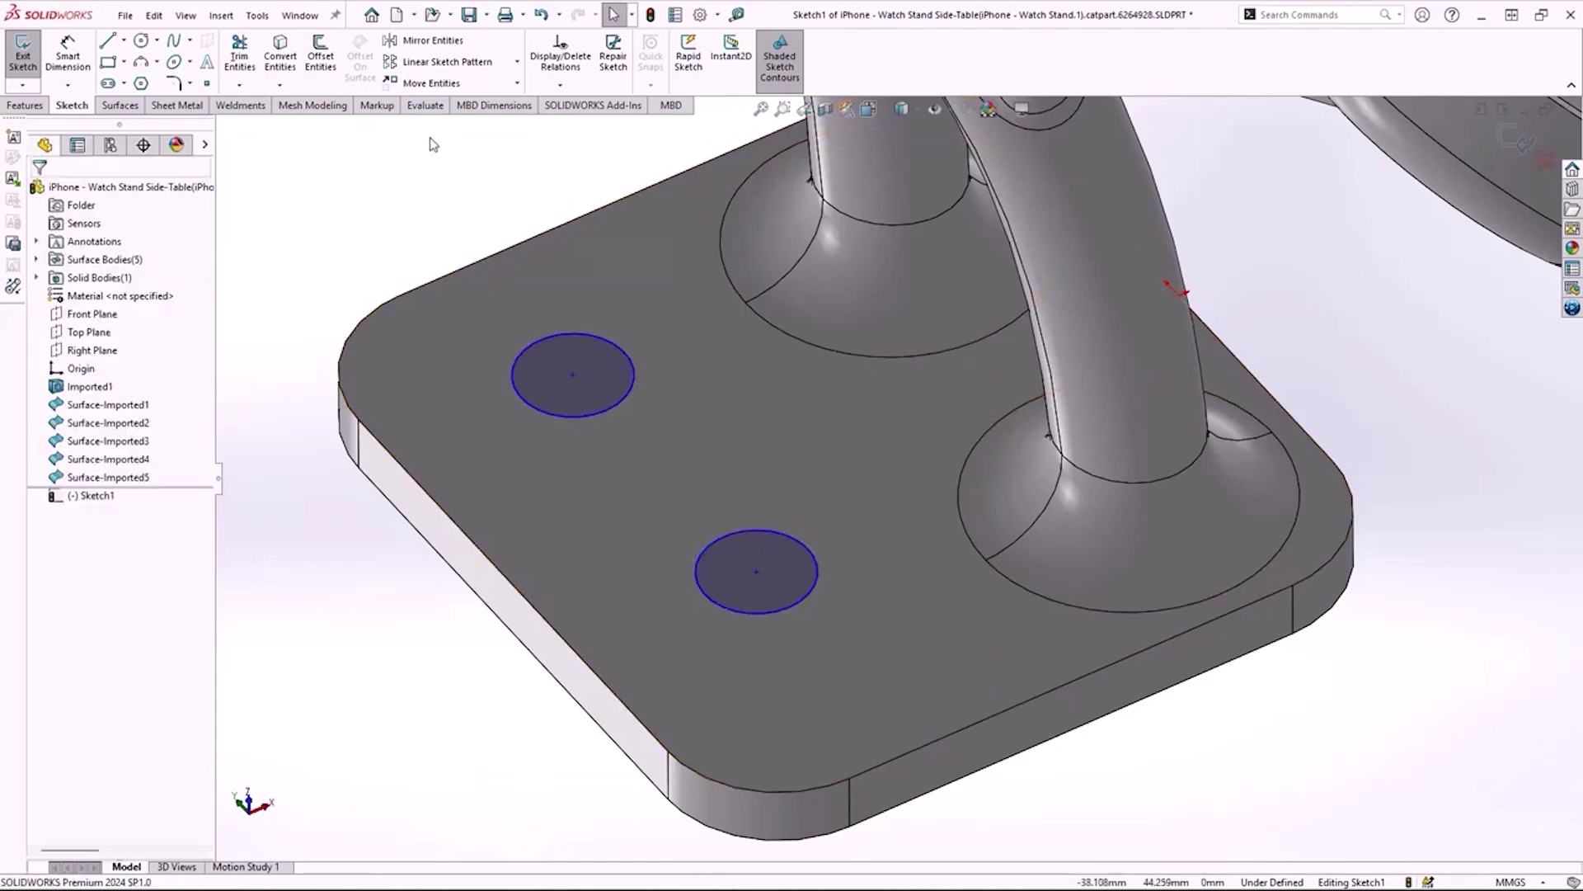
Cut-extrude both circles Through All to make two holes in the stand's base plate
{"action": "left_click", "coordinate": [37, 106]}
{"action": "left_click", "coordinate": [245, 51]}
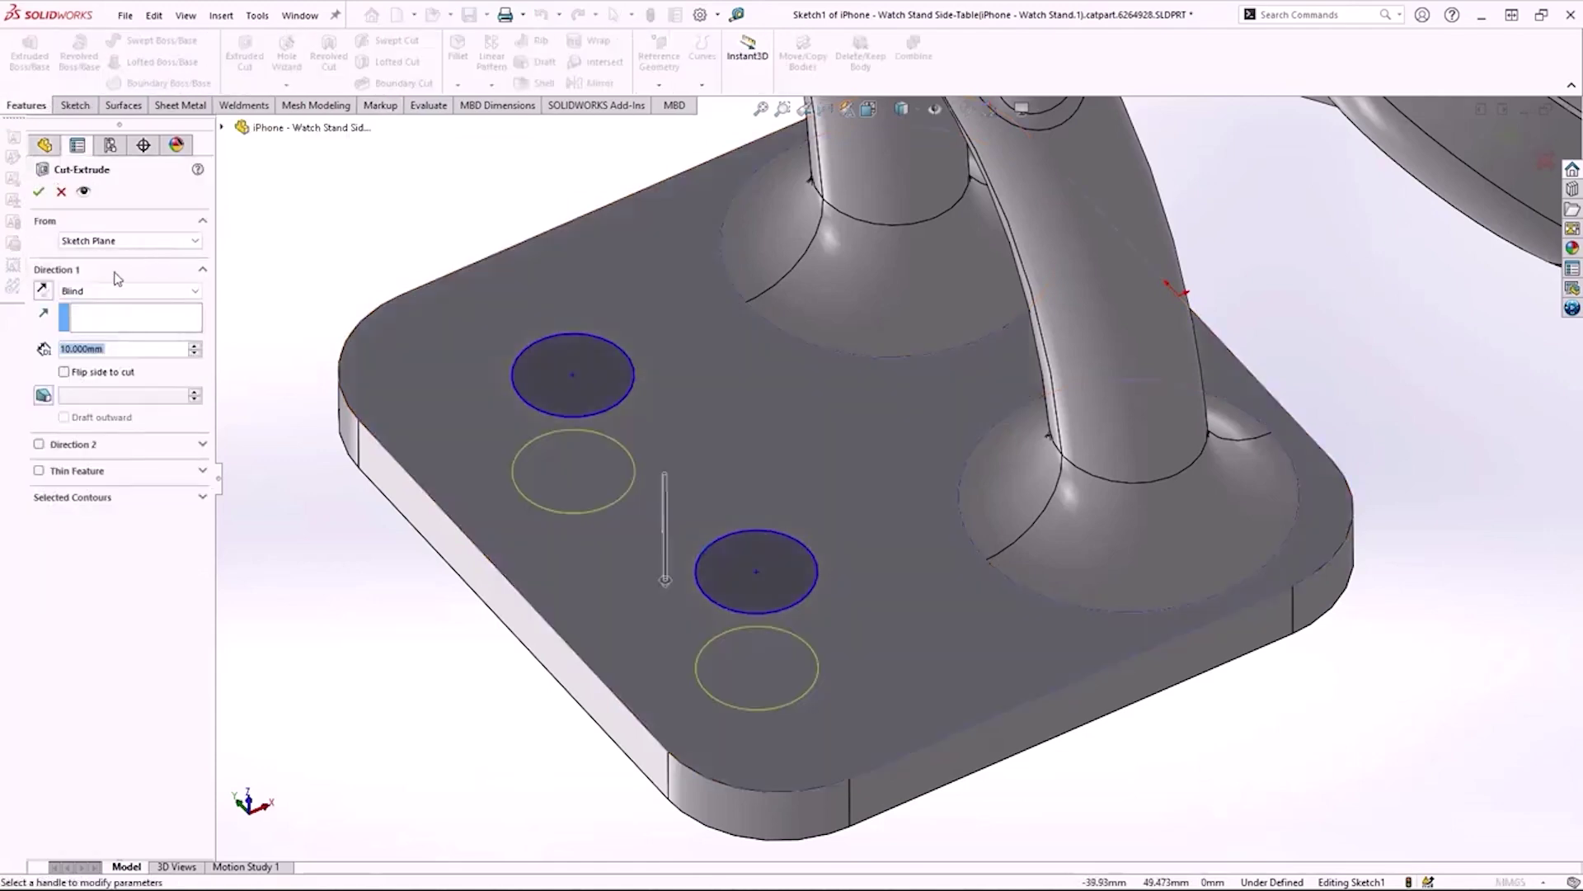
{"action": "left_click", "coordinate": [116, 291]}
{"action": "left_click", "coordinate": [103, 320]}
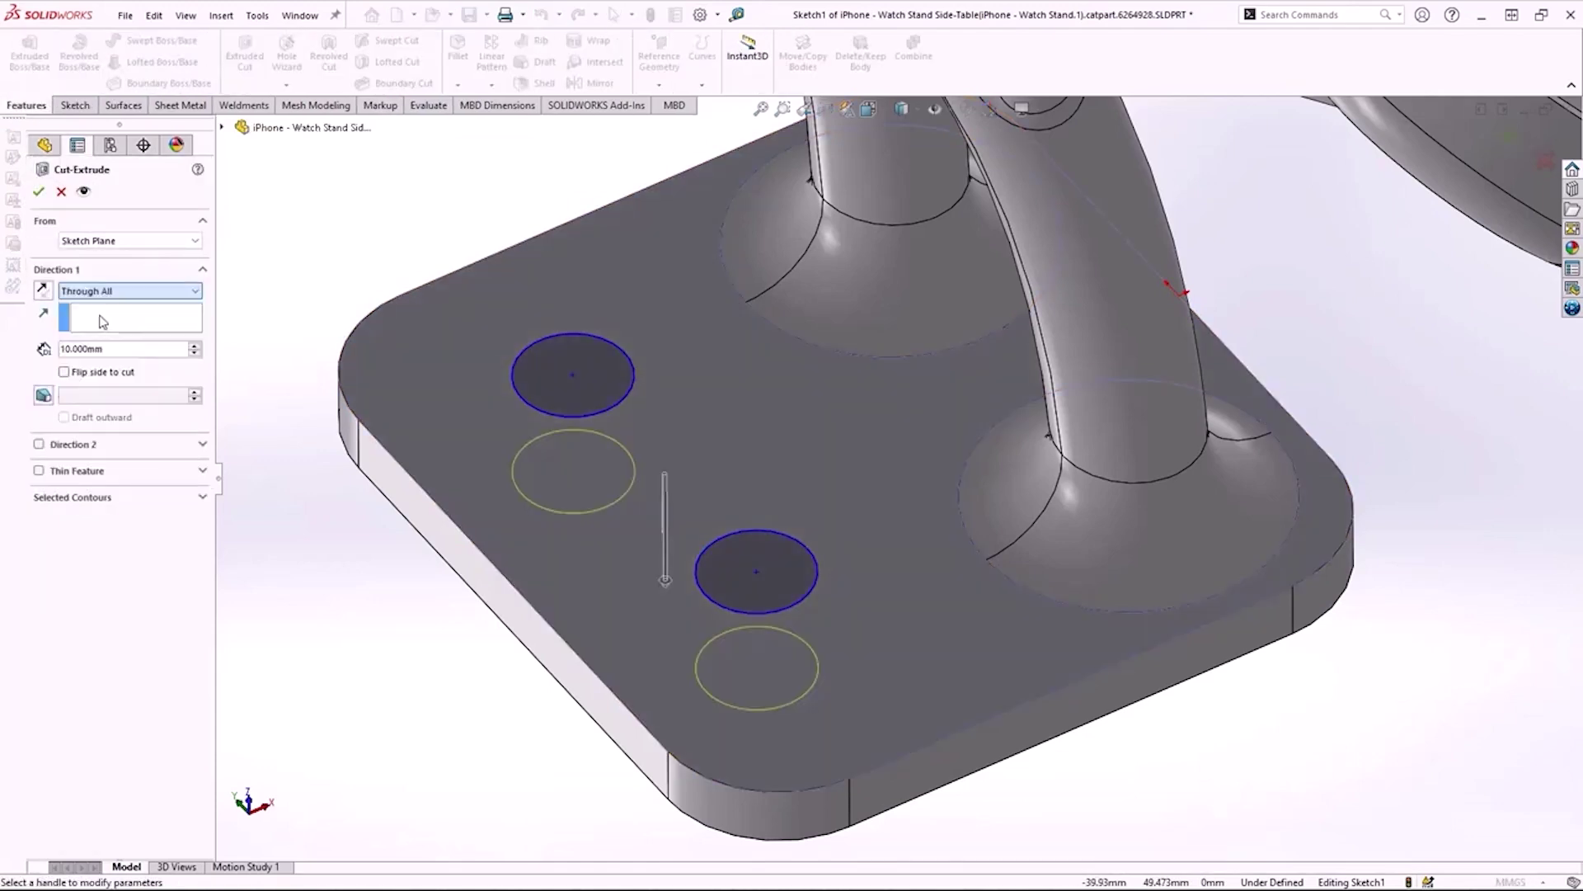
{"action": "left_click", "coordinate": [38, 191]}
{"action": "scroll", "coordinate": [498, 286], "scroll_direction": "up", "scroll_amount": 8}
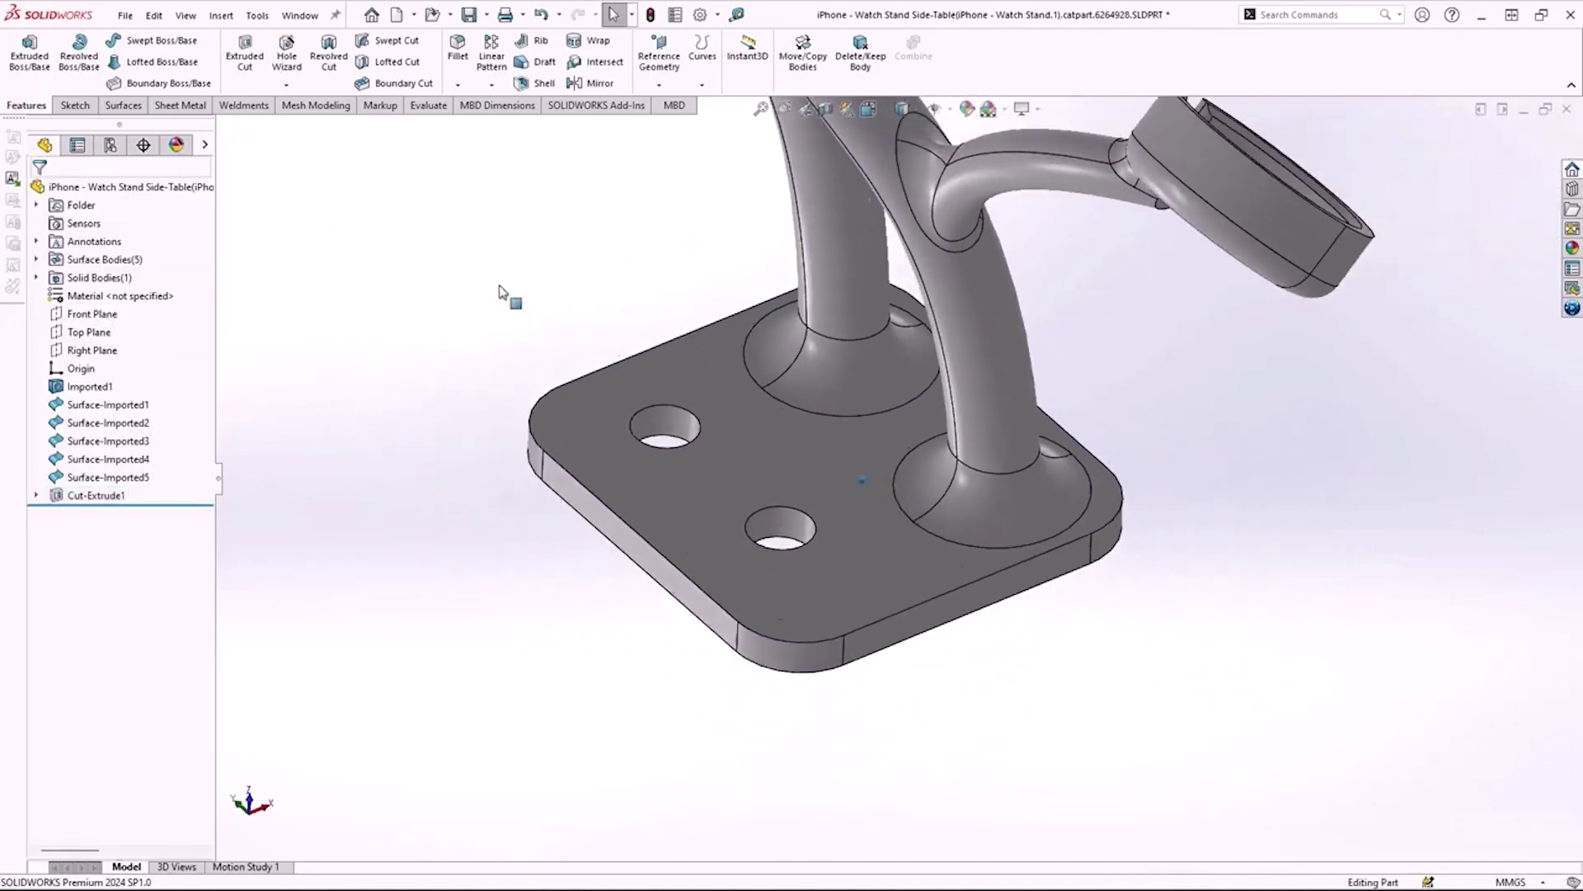
Check the new cut feature on the whole stand part and switch back to the assembly document
{"action": "left_click", "coordinate": [83, 496]}
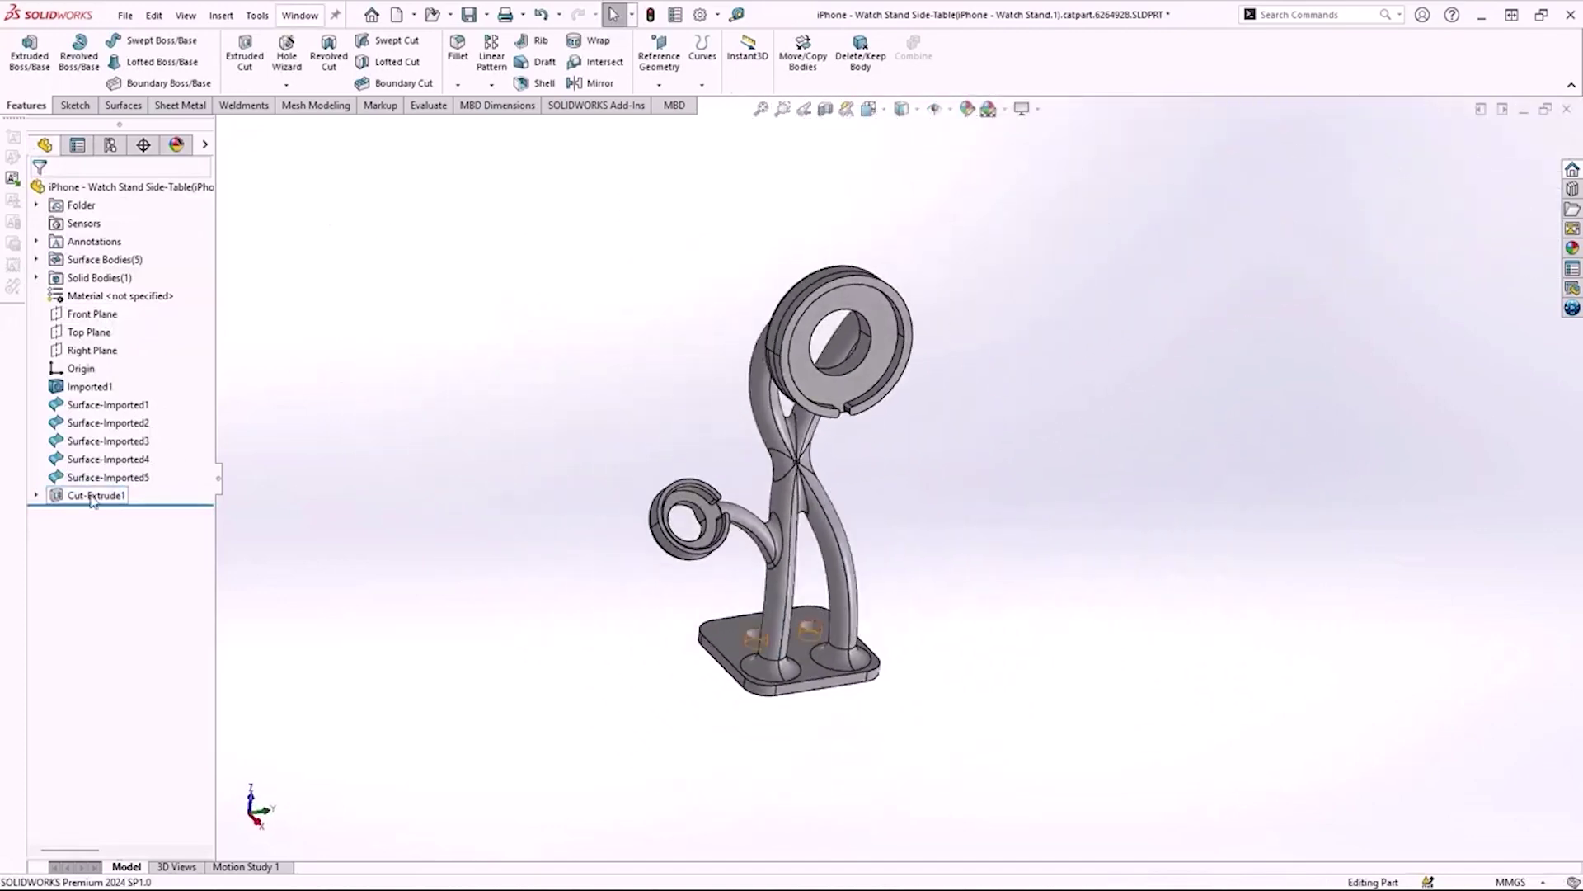
{"action": "left_click", "coordinate": [410, 226]}
{"action": "left_click", "coordinate": [290, 20]}
{"action": "left_click", "coordinate": [311, 221]}
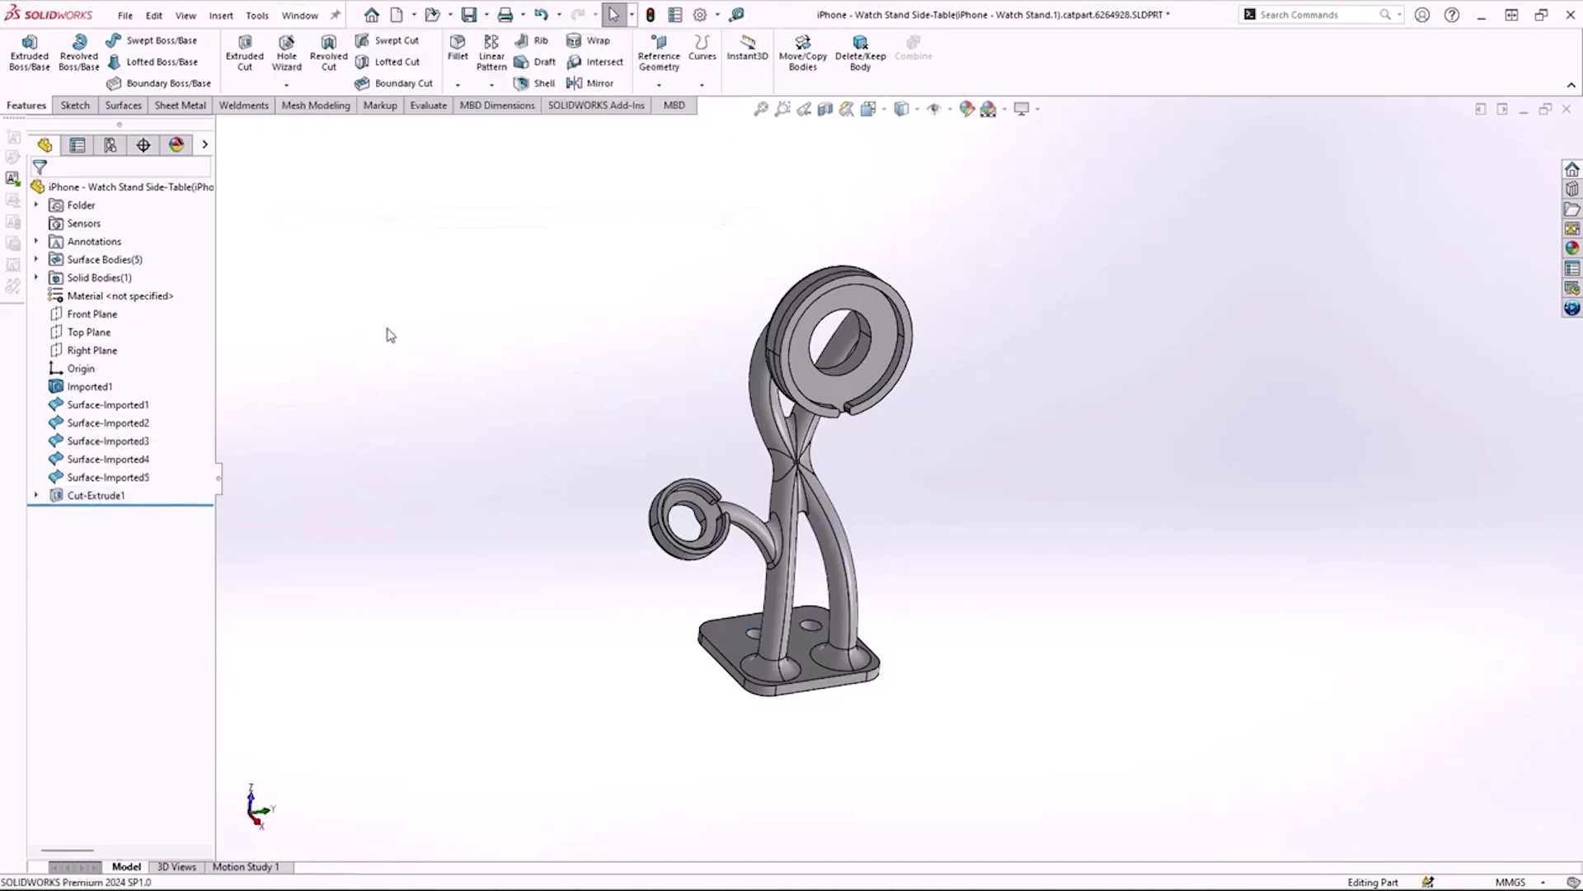